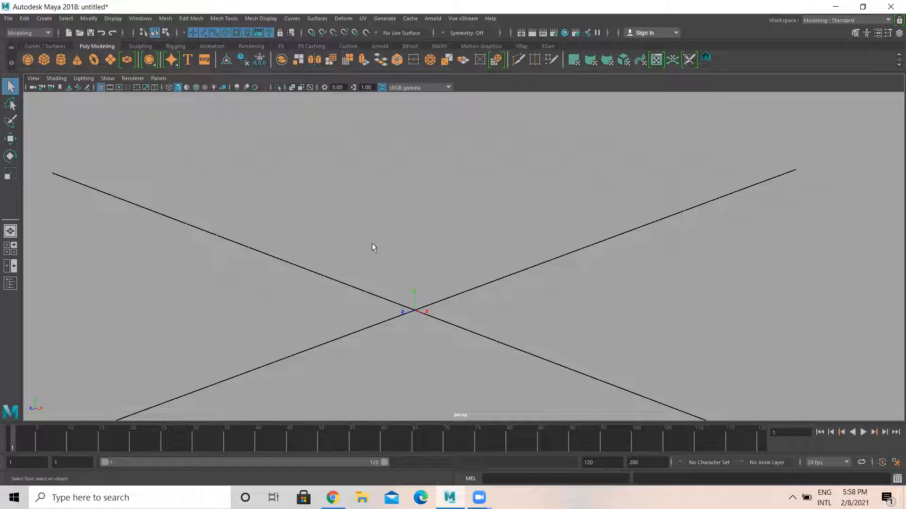
left_click_drag(380, 216, 429, 234, "alt")
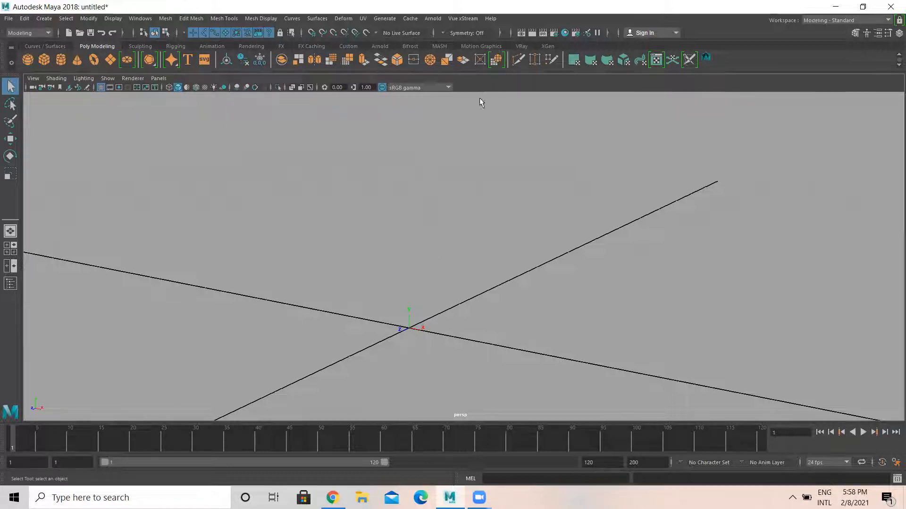
left_click_drag(351, 273, 371, 267, "alt")
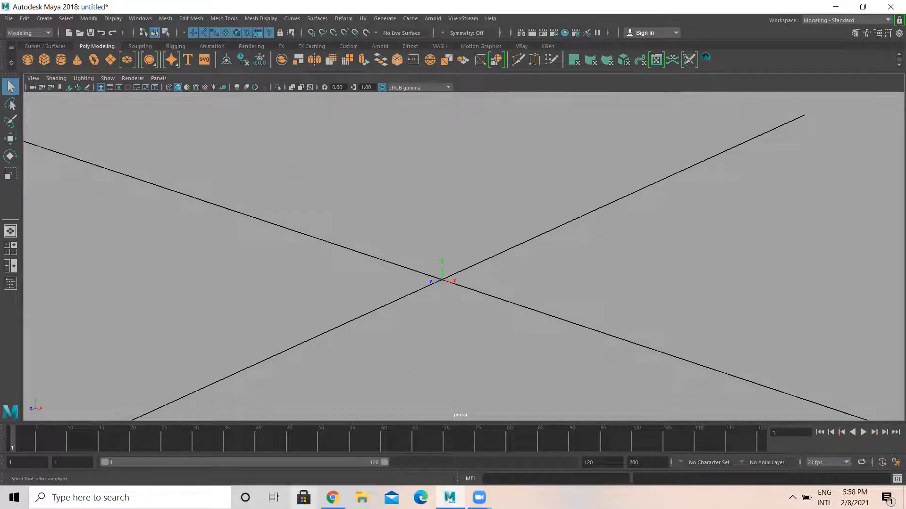
Step: Switch to Chrome and search Google Images for "interior images" in a new tab
key("alt+Tab")
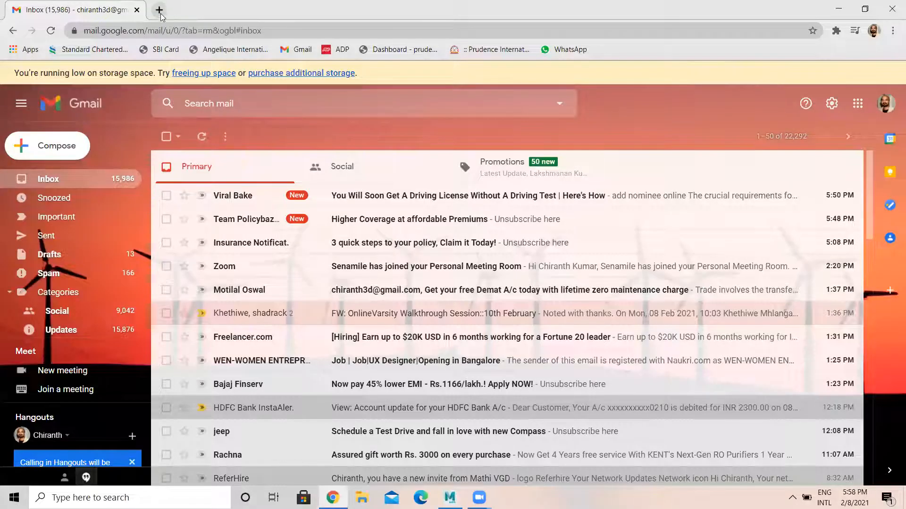
left_click(159, 10)
type("interior")
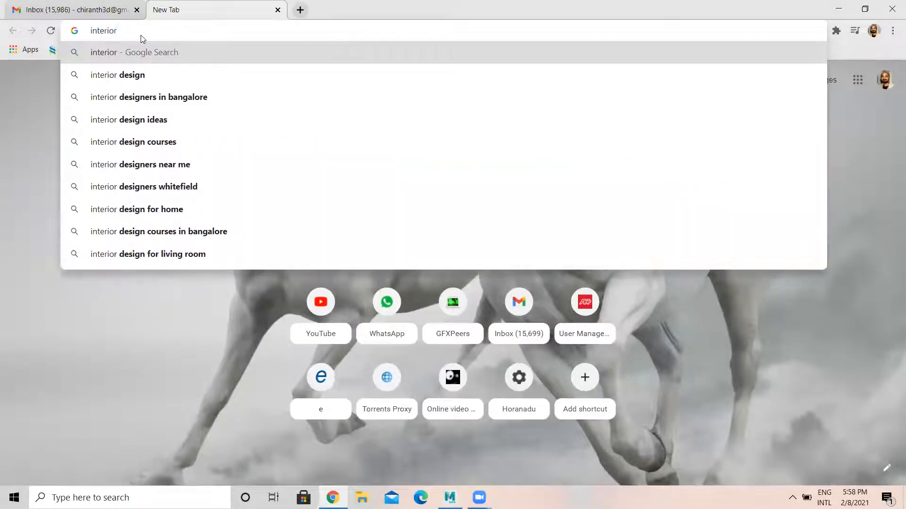
type(" images")
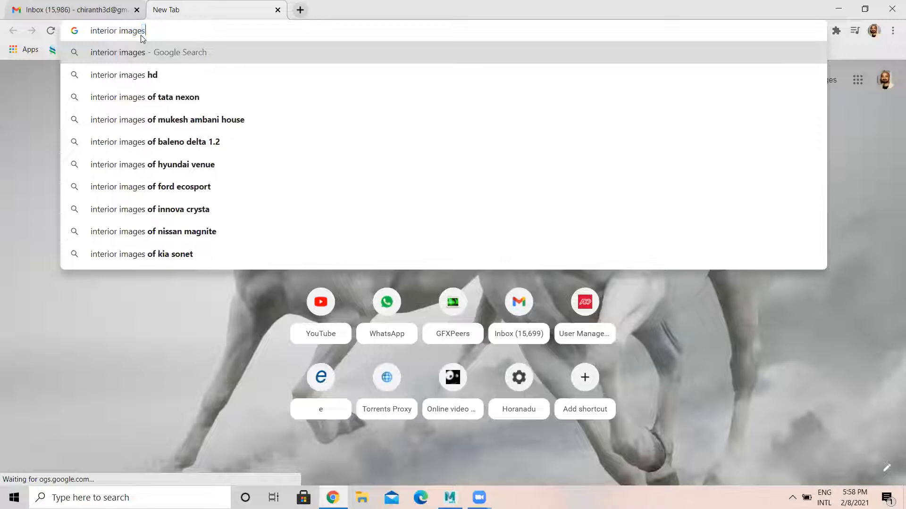
key("Return")
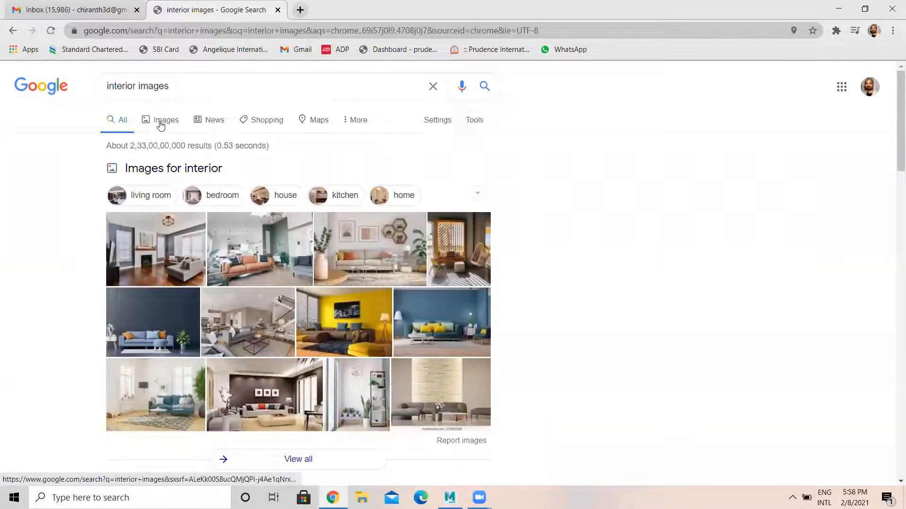
left_click(162, 120)
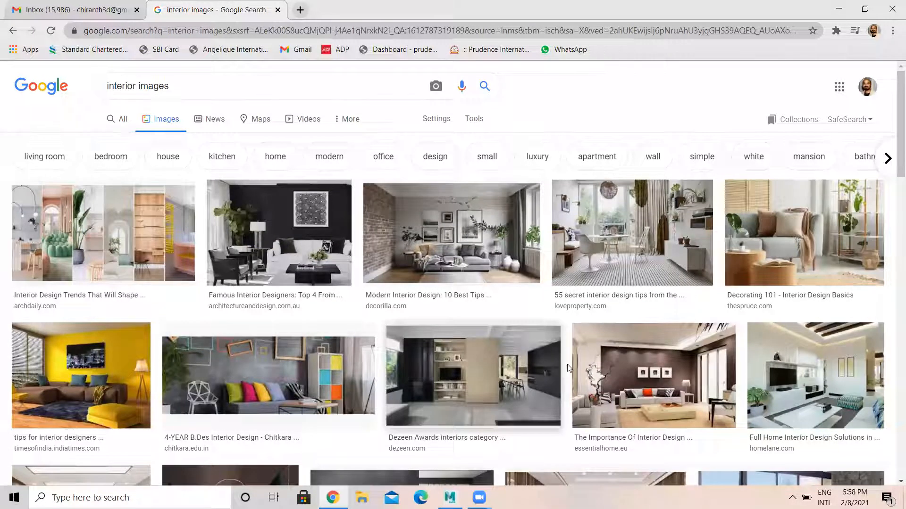
Step: Open the Economic Times article behind the living-room image with the brown corner sofa and show its large photo
scroll(326, 349, "down", 5)
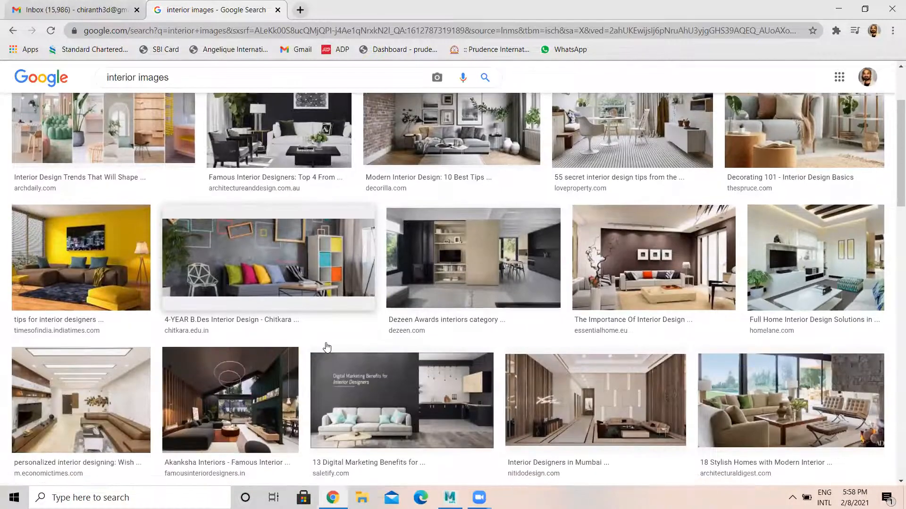
left_click(100, 303)
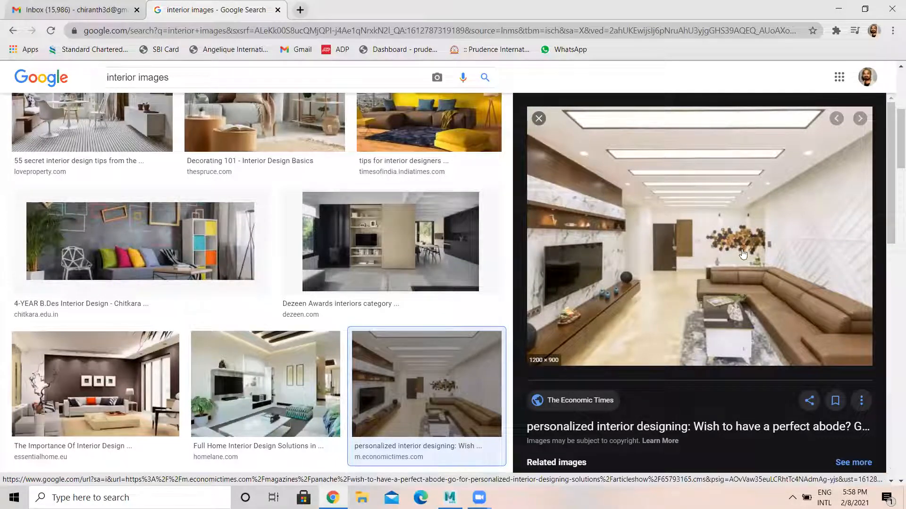
left_click(690, 239)
scroll(409, 351, "down", 5)
Step: Start saving the article's living-room photo on New Volume (D:), blocking the site's notification request
right_click(340, 219)
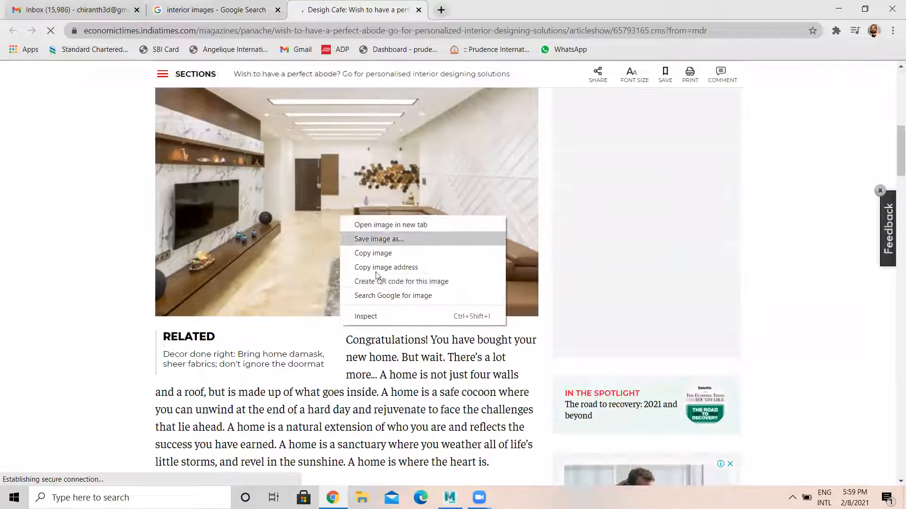
left_click(313, 206)
right_click(343, 219)
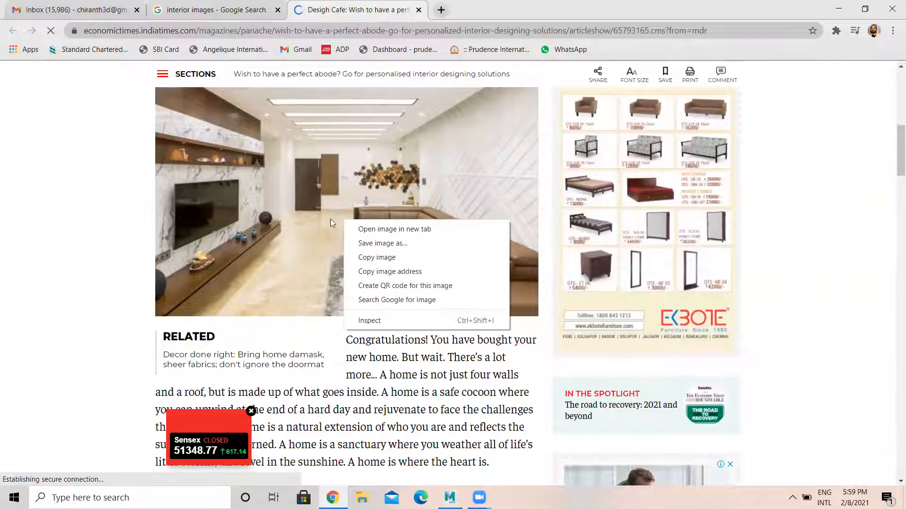
left_click(370, 245)
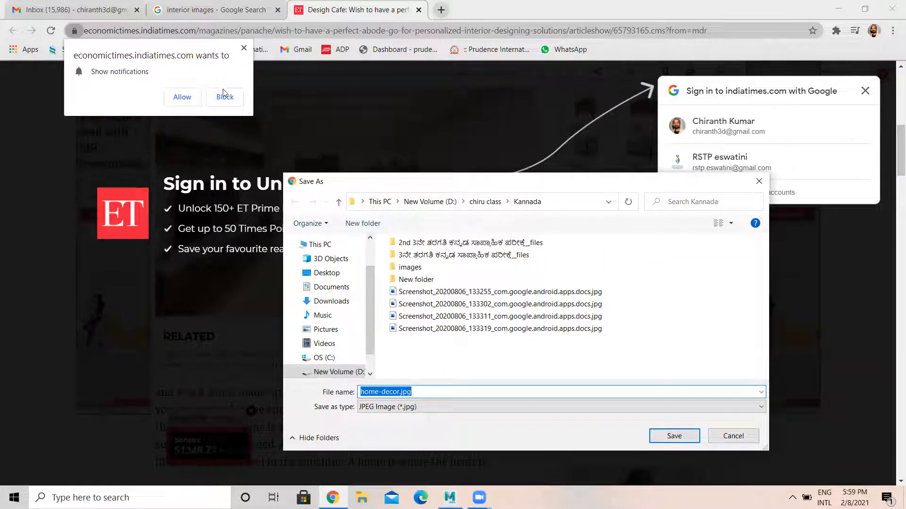
left_click(224, 97)
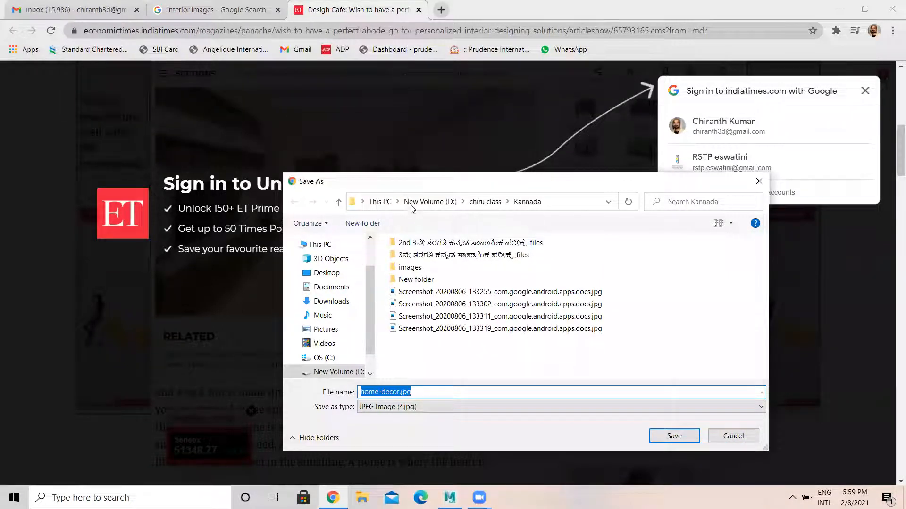
left_click(430, 202)
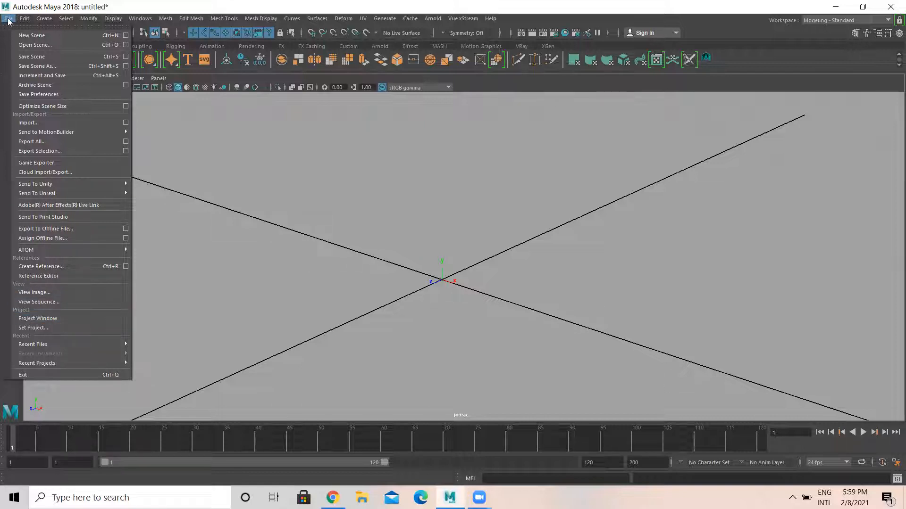
Step: Switch to Maya and start a new project named Interior in the Project Window
left_click(48, 318)
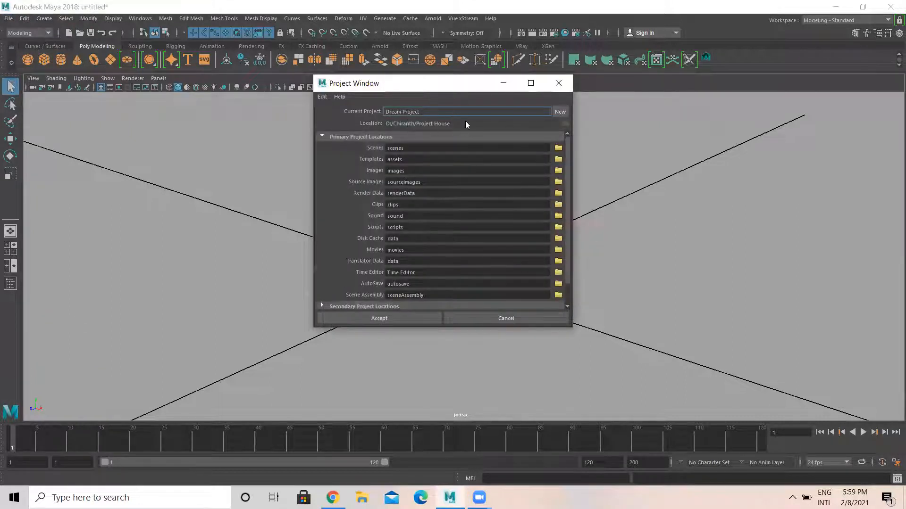
left_click(559, 111)
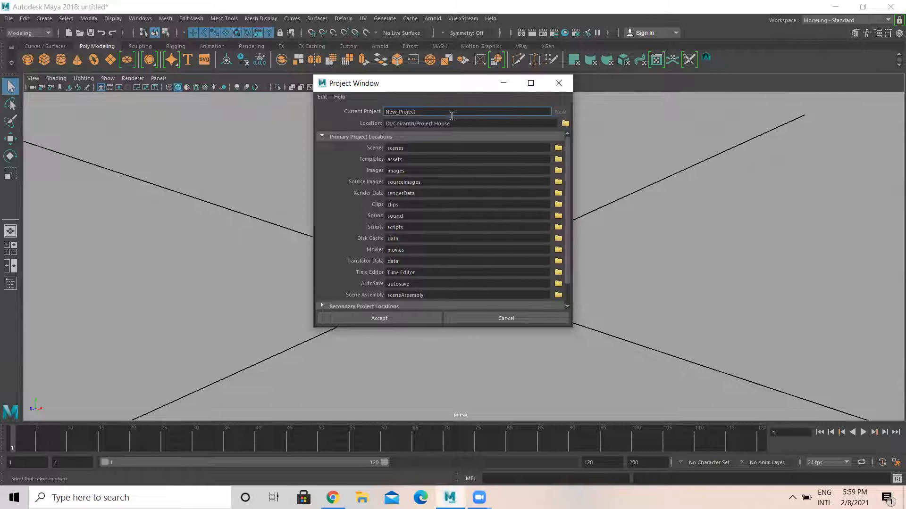
left_click_drag(416, 113, 369, 112)
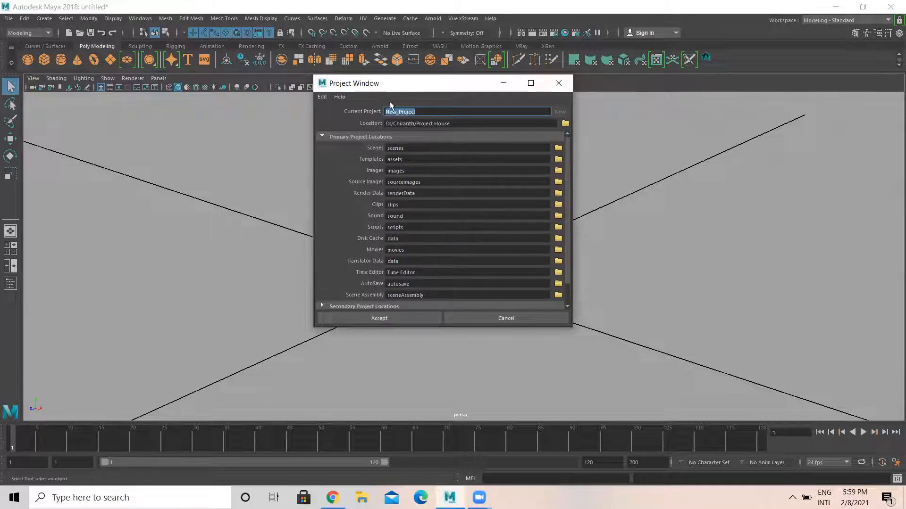
key("BackSpace")
type("Interior")
Step: Set the new project's location to D:/RSTP/Batch 02/Maya and create the project
left_click(565, 123)
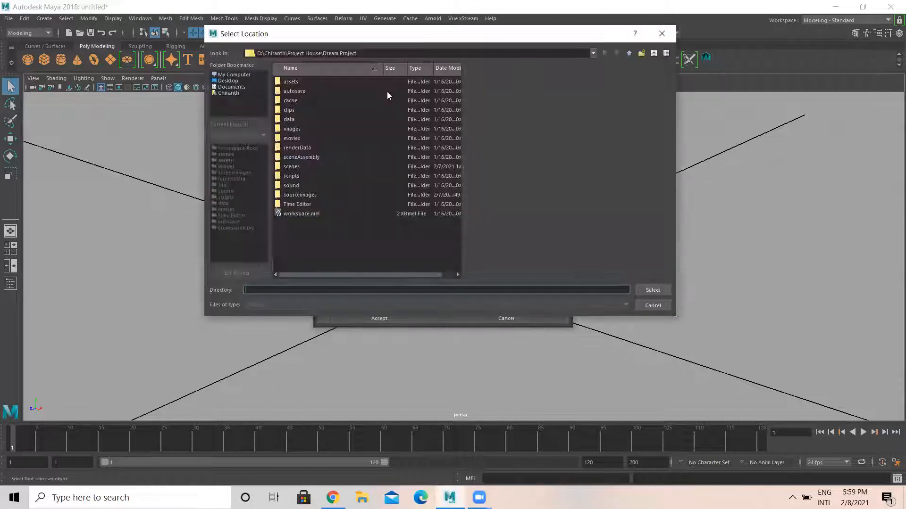
left_click(276, 54)
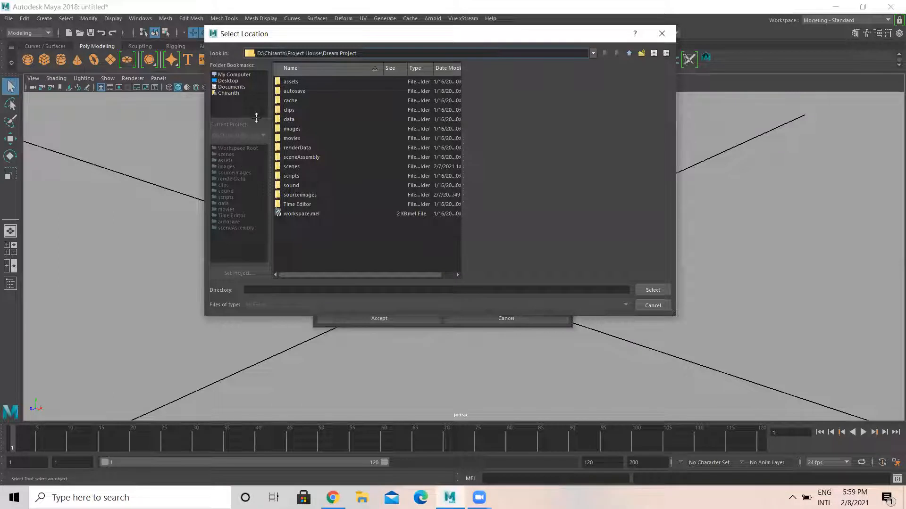
left_click(226, 75)
double_click(295, 82)
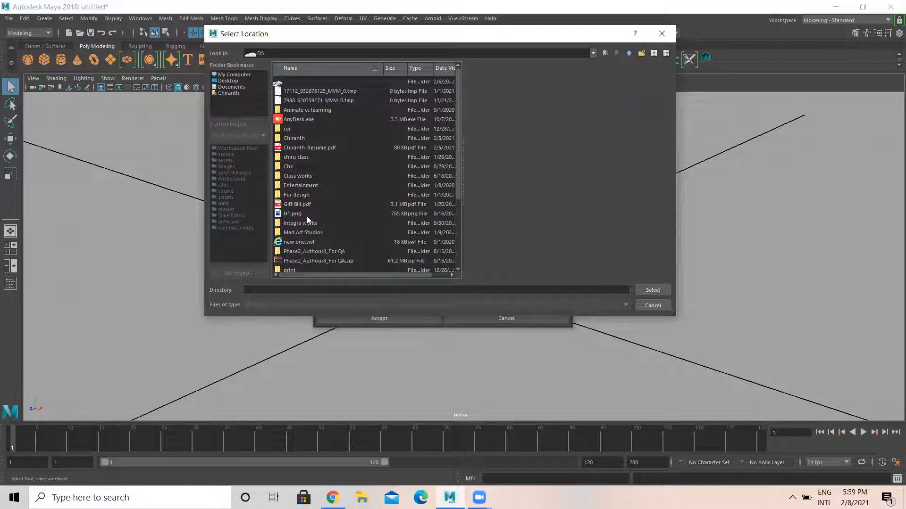
scroll(317, 181, "down", 3)
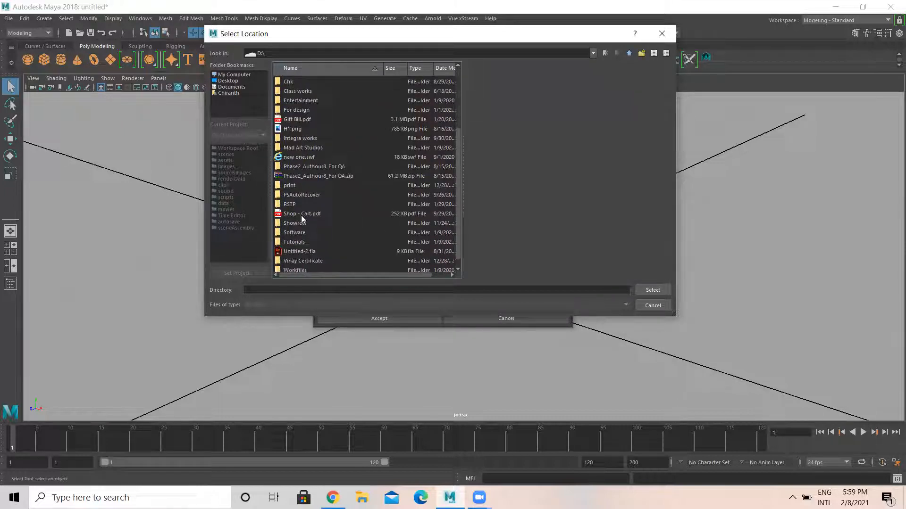
double_click(288, 204)
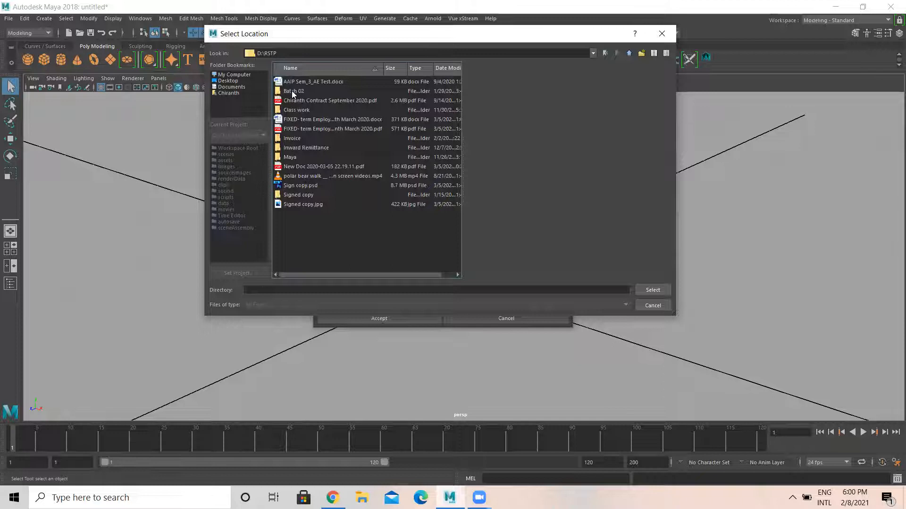
double_click(292, 91)
double_click(289, 82)
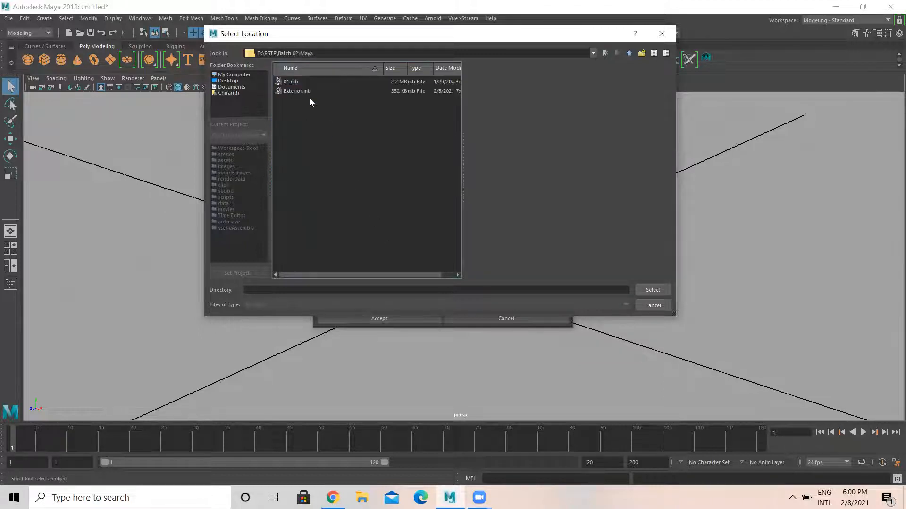
left_click(656, 290)
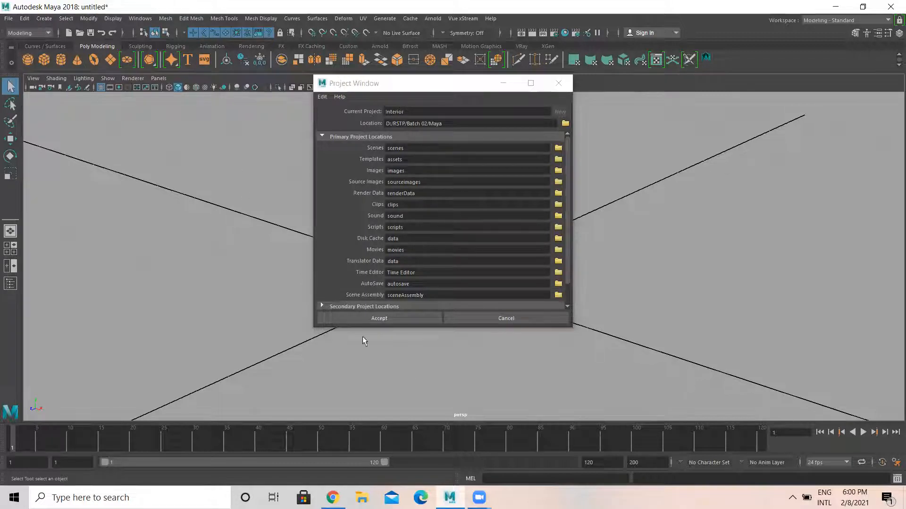
left_click(367, 316)
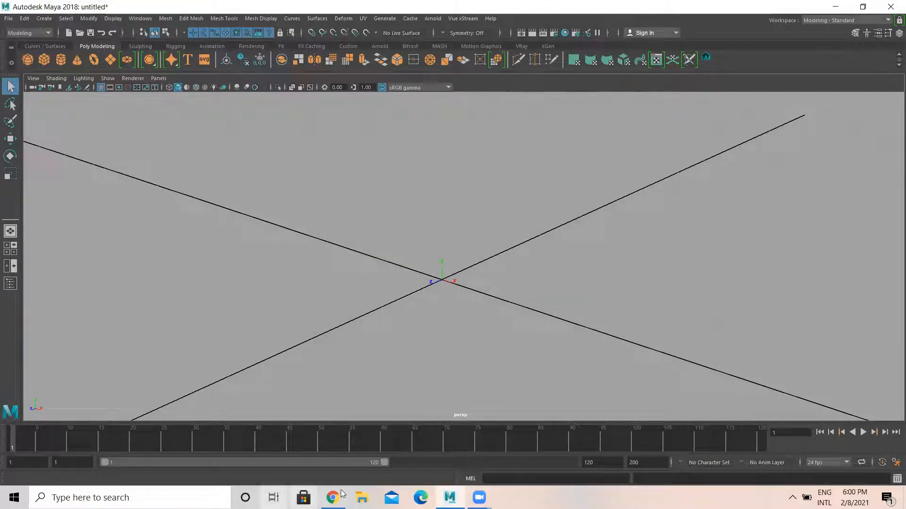
Step: Switch to File Explorer and open the new Interior project folder in D:\RSTP\Batch 02\Maya
left_click(362, 497)
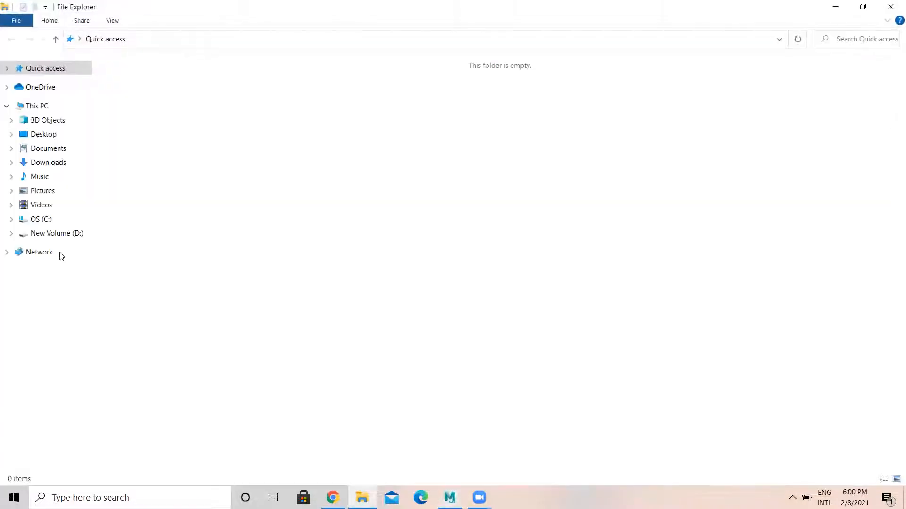
left_click(52, 234)
left_click(209, 180)
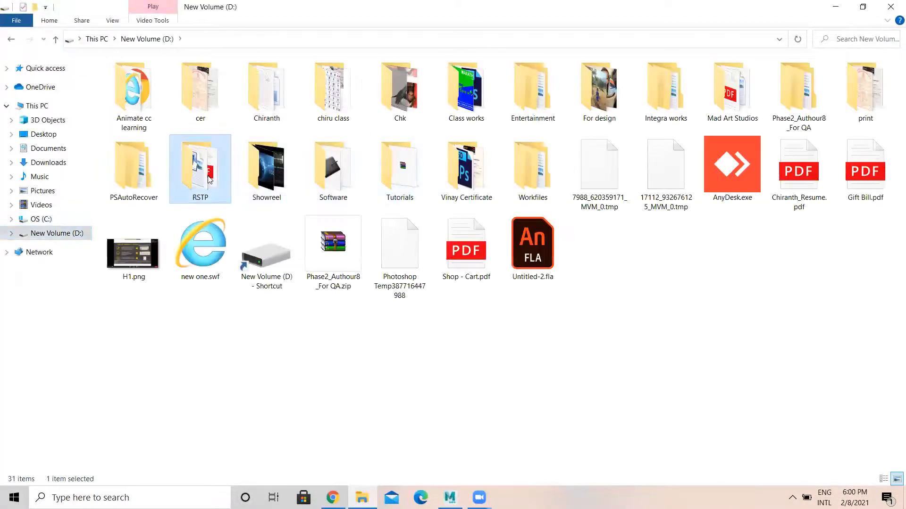
double_click(210, 180)
left_click(136, 85)
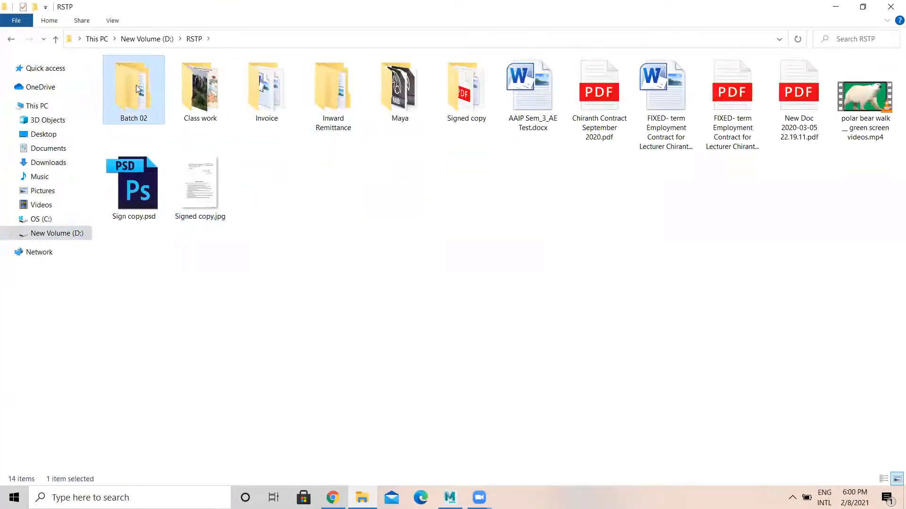
double_click(136, 87)
double_click(133, 80)
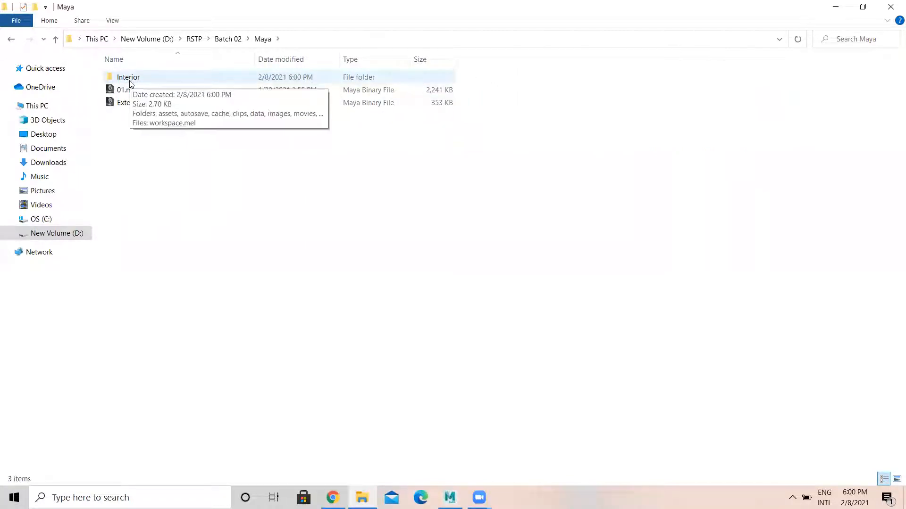
double_click(133, 83)
Step: Examine the Interior project's subfolders, look inside the scenes folder and return to the project folder
left_click_drag(262, 311, 123, 74)
left_click(238, 361)
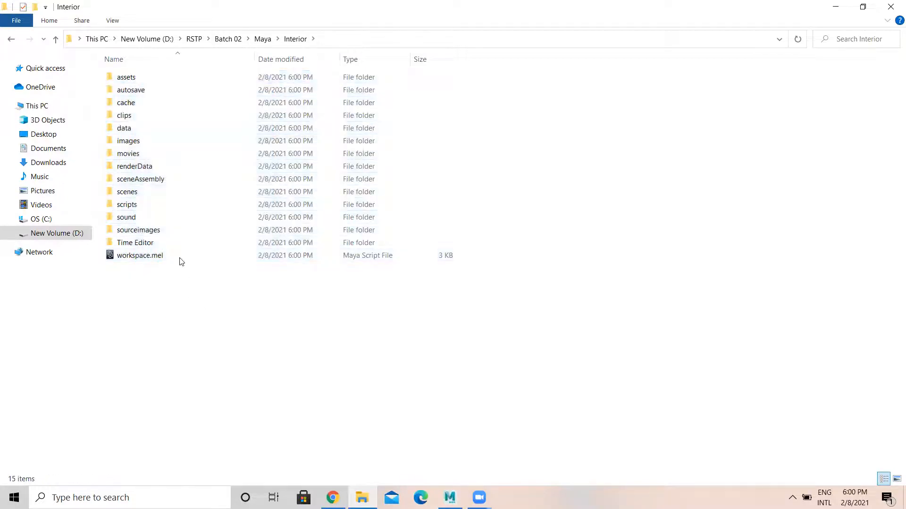
double_click(141, 194)
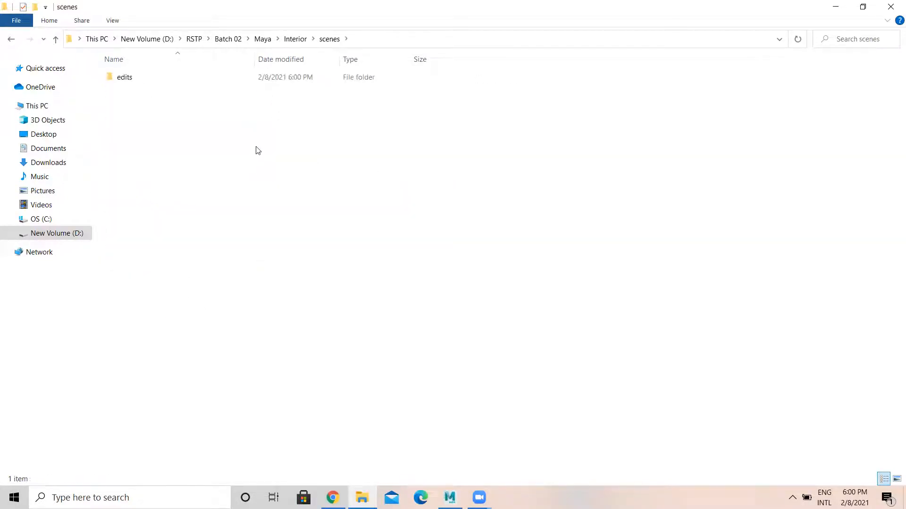
left_click(11, 39)
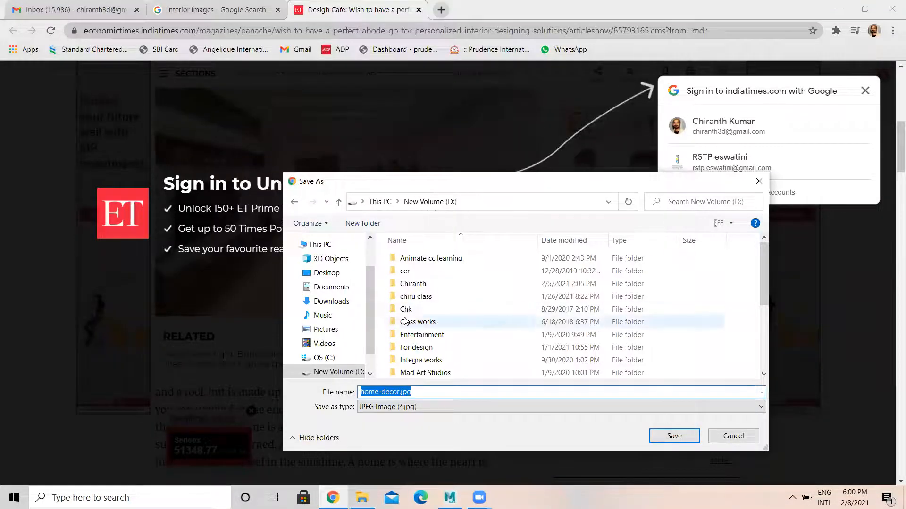
Step: Save the photo as home-decor.jpg in D:/RSTP/Batch 02/Maya/Interior/sourceimages and dismiss the page's sign-in prompt
scroll(432, 361, "down", 2)
double_click(407, 347)
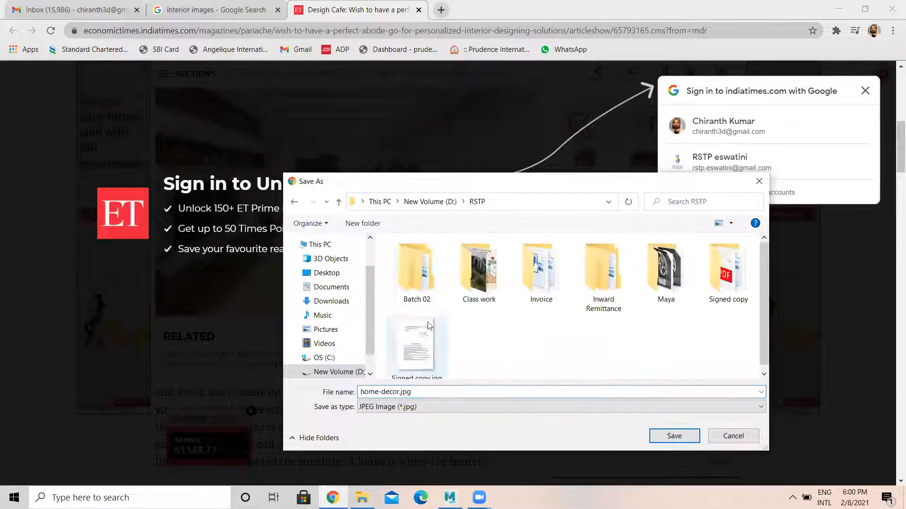
double_click(416, 274)
double_click(403, 258)
double_click(408, 259)
scroll(425, 359, "down", 2)
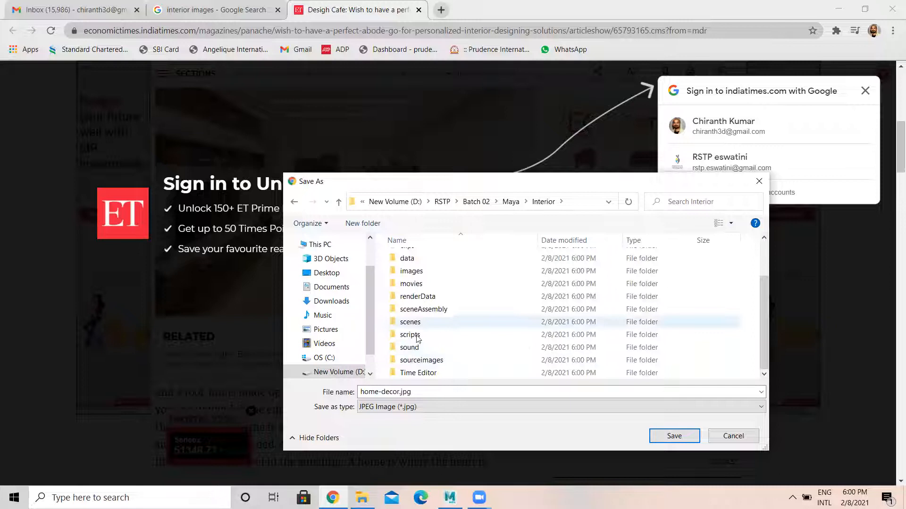
double_click(423, 360)
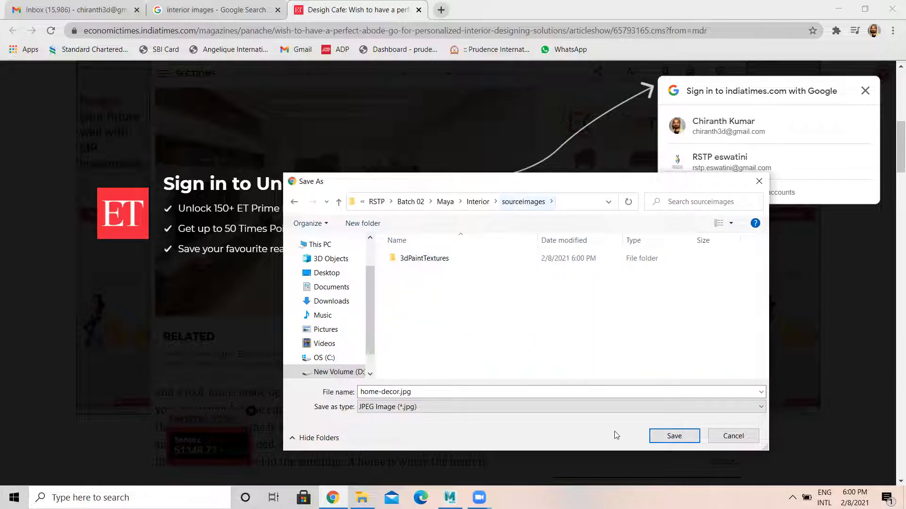
left_click(670, 434)
left_click(865, 91)
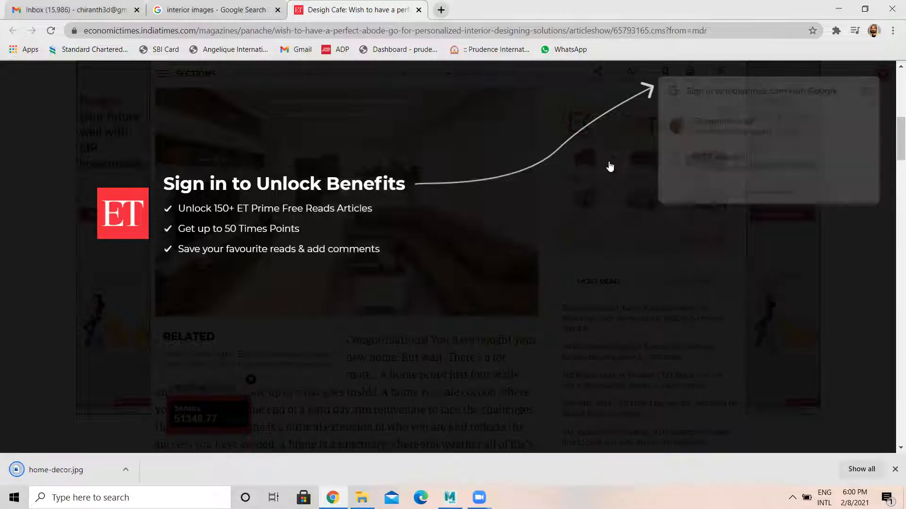
Step: Return to File Explorer, open home-decor.jpg from the sourceimages folder and examine the living room's walls, ceiling and furniture
left_click(838, 9)
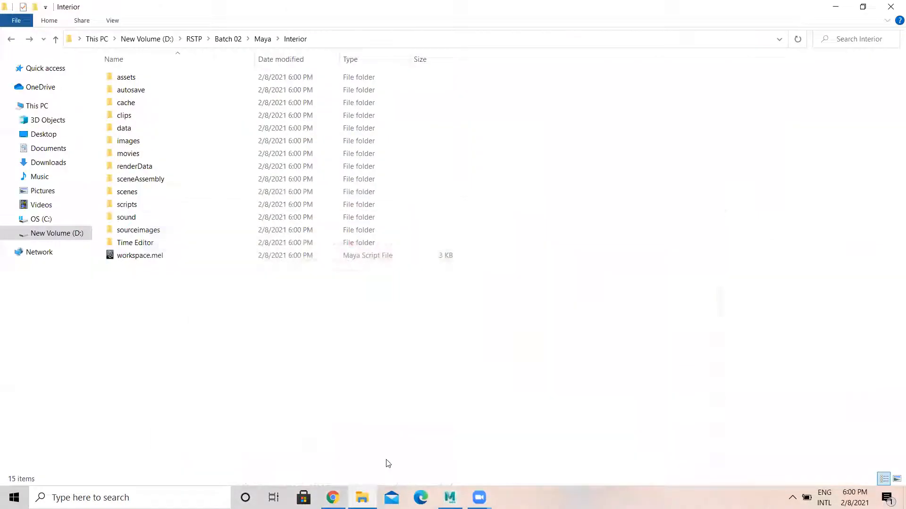
double_click(140, 227)
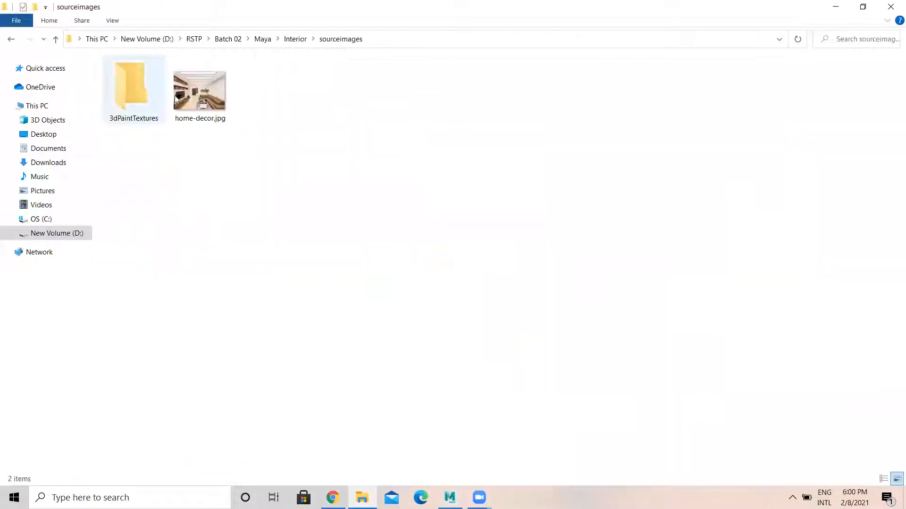
left_click(191, 91)
double_click(192, 98)
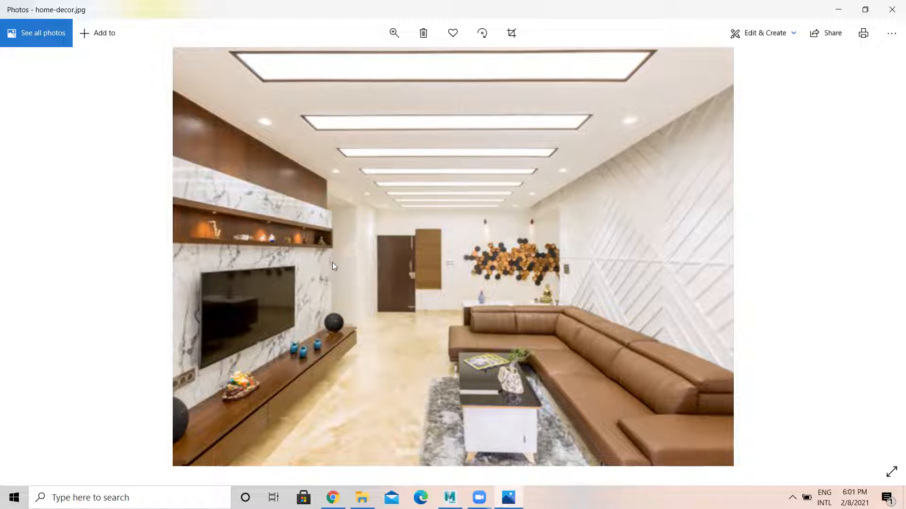
left_click(892, 8)
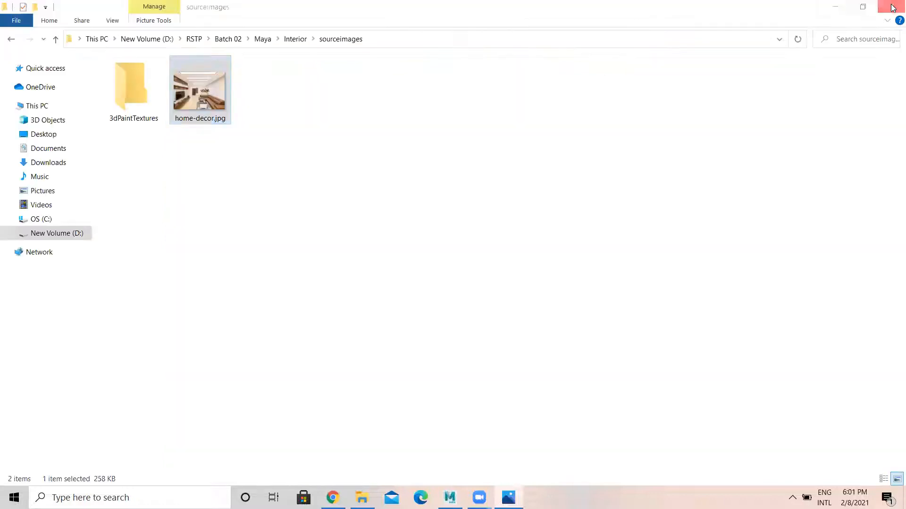
double_click(208, 90)
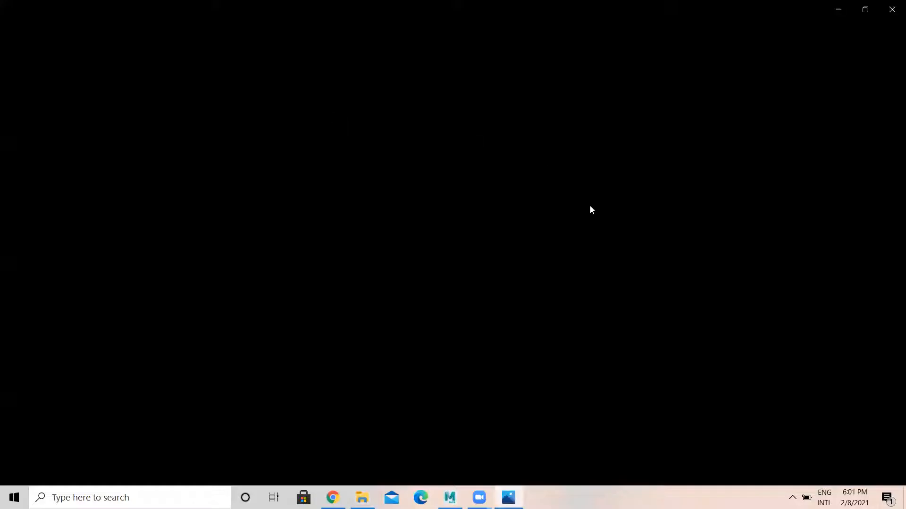
scroll(528, 286, "up", 2)
scroll(529, 286, "down", 2)
scroll(532, 290, "up", 4)
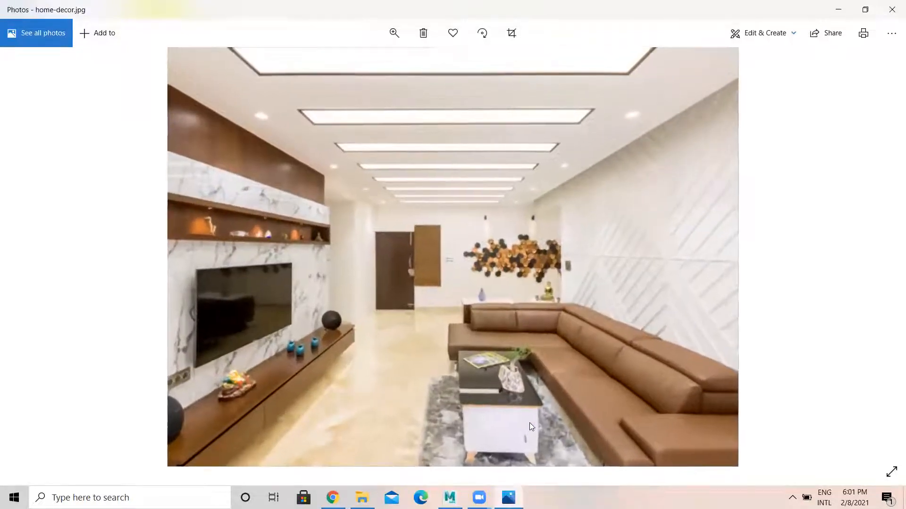
key("alt+Tab")
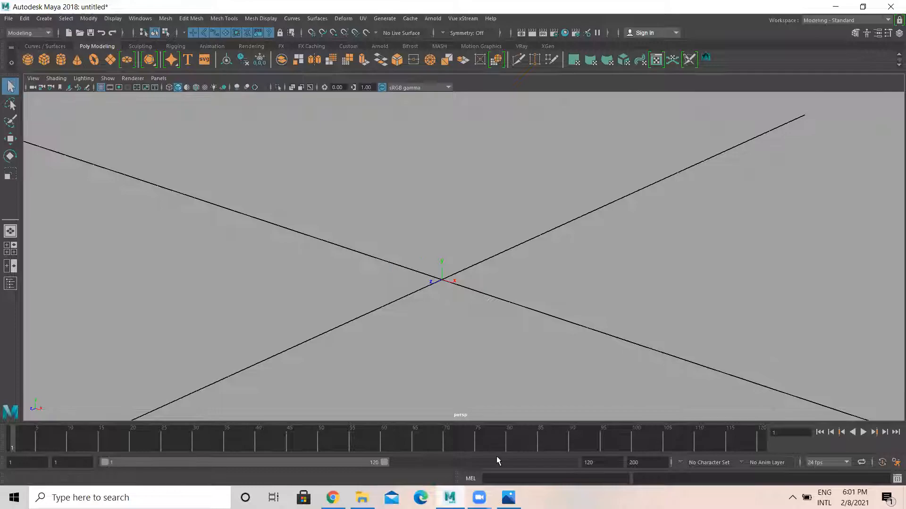
key("alt+Tab")
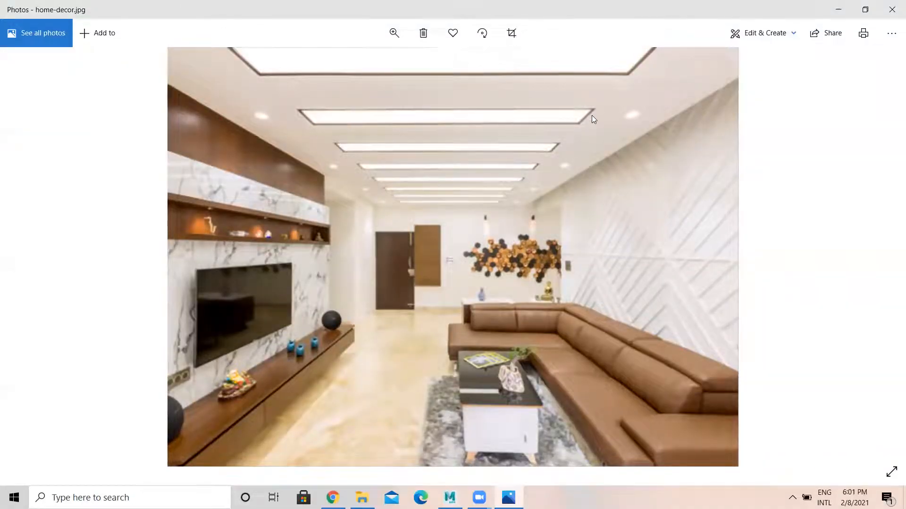
Step: Switch to Maya and draw a rectangular polygon cube around the grid's origin as the room's volume
key("alt+Tab")
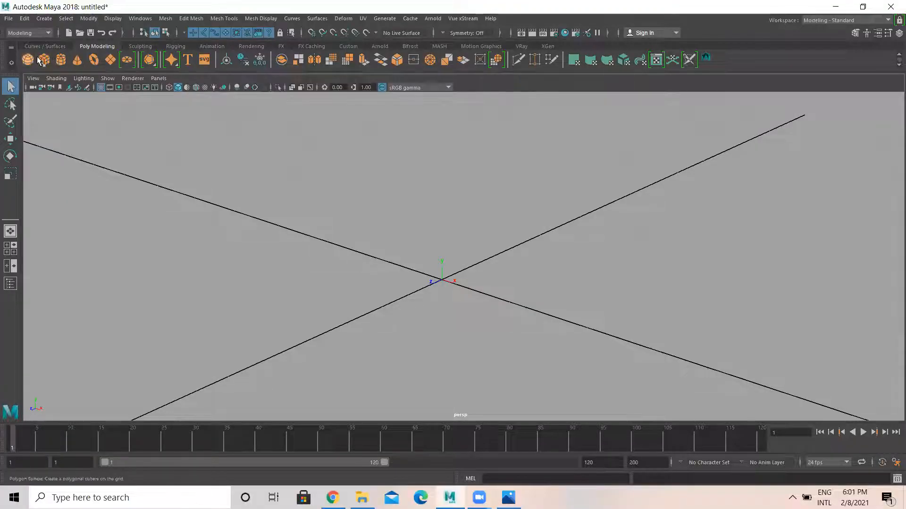
left_click(44, 60)
scroll(455, 242, "down", 5)
left_click_drag(412, 255, 429, 297, "alt")
right_click_drag(429, 298, 276, 220, "alt")
left_click_drag(416, 249, 426, 253, "alt")
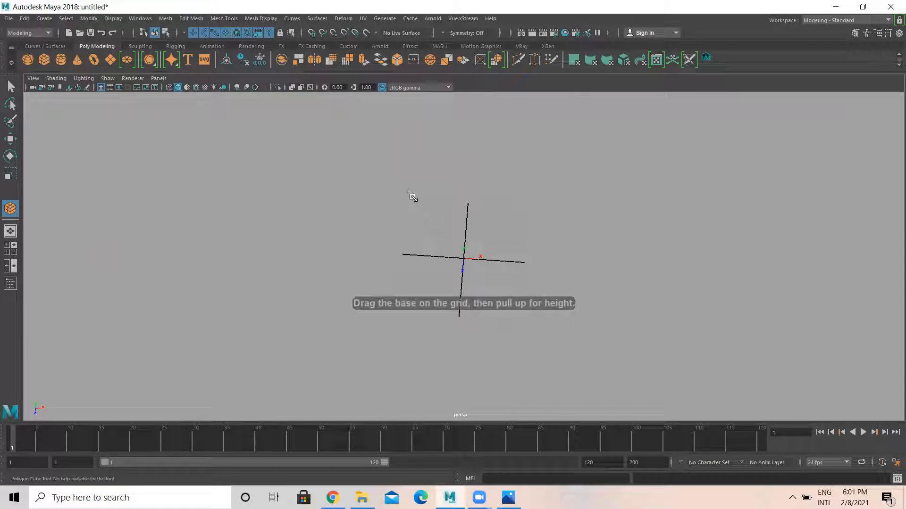
left_click_drag(413, 163, 536, 355)
left_click_drag(508, 321, 508, 288, "alt")
left_click_drag(523, 243, 520, 194)
left_click_drag(533, 298, 493, 228, "alt")
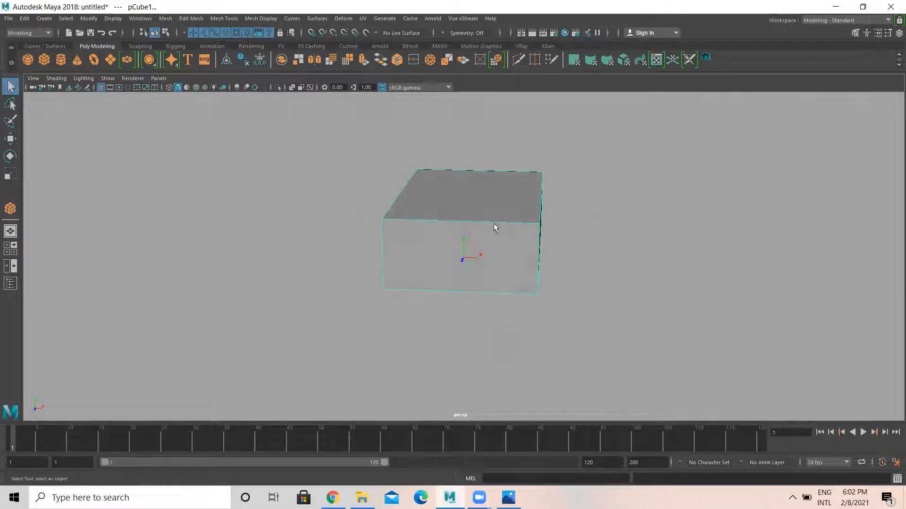
Step: Delete the room box's top face and return the box to object selection mode
right_click_drag(488, 195, 495, 218)
left_click(470, 193)
left_click_drag(560, 221, 454, 183, "alt")
key("Delete")
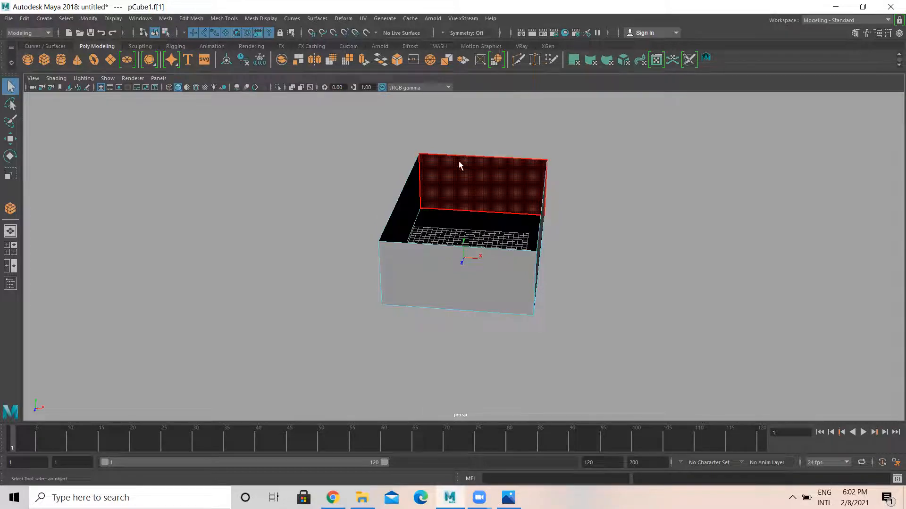
key("w")
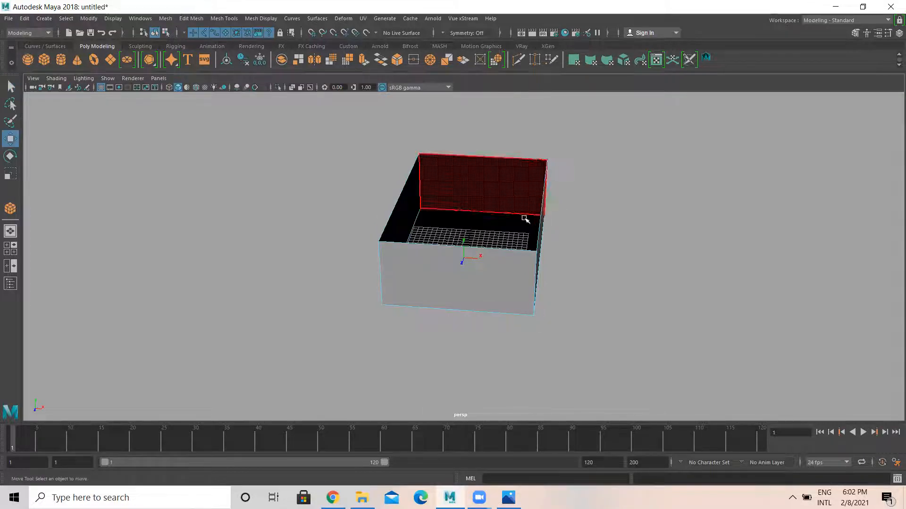
left_click_drag(525, 218, 451, 216, "alt")
right_click_drag(538, 217, 570, 195)
left_click_drag(528, 217, 259, 137, "alt")
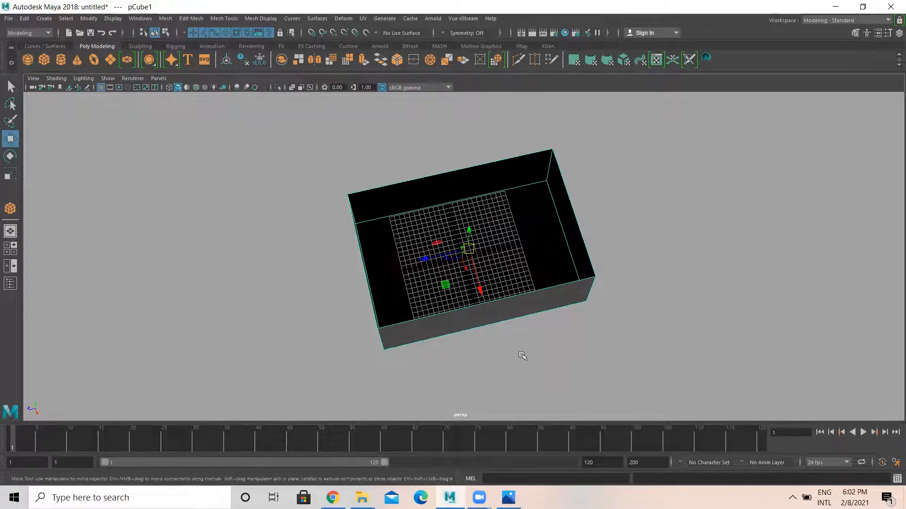
Step: Check the reference photo and draw a second cube inside the room near a long wall, about 6.54 wide, 1.57 high and 12.15 deep
key("Caps_Lock")
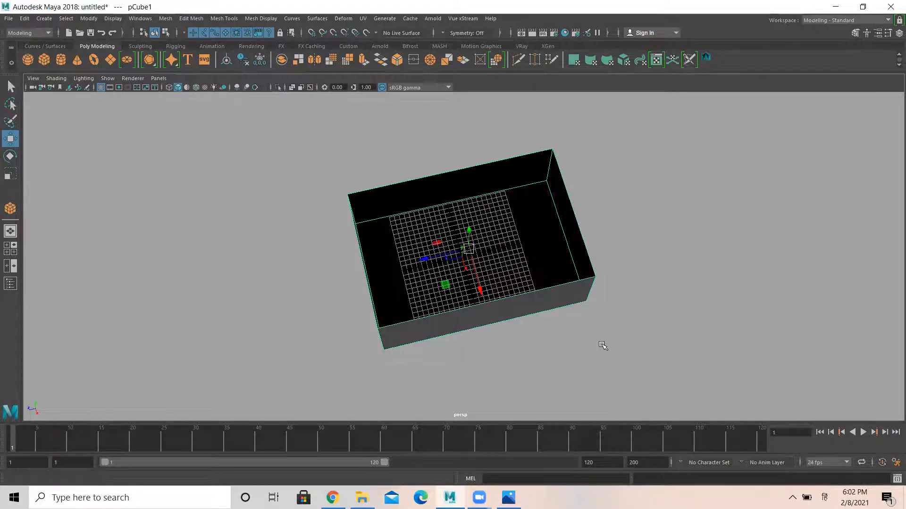
key("alt+Tab")
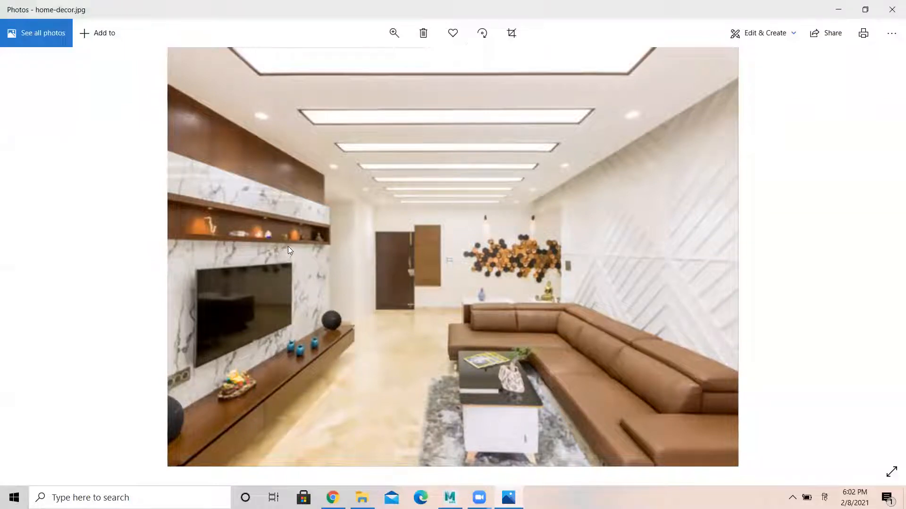
key("alt+Tab")
key("alt+Tab")
key("alt+Tab")
left_click(44, 60)
left_click_drag(548, 277, 525, 210, "alt")
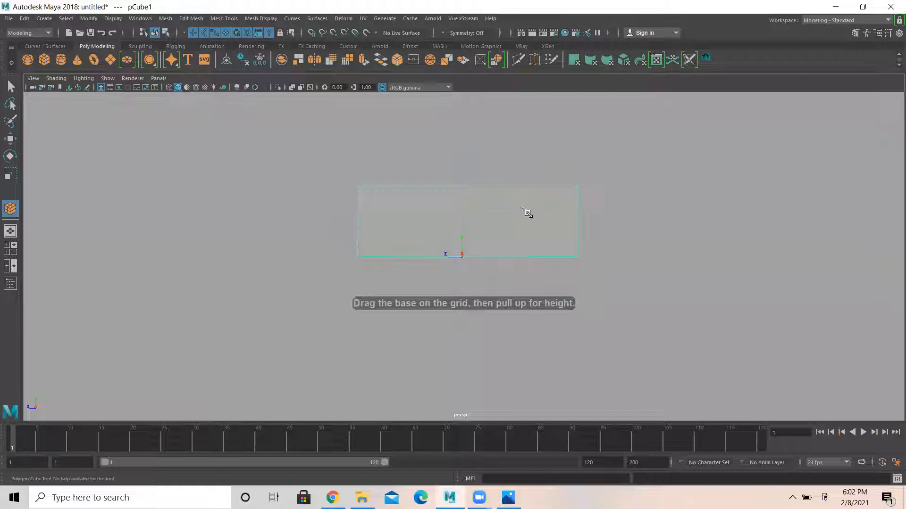
key("space")
key("space")
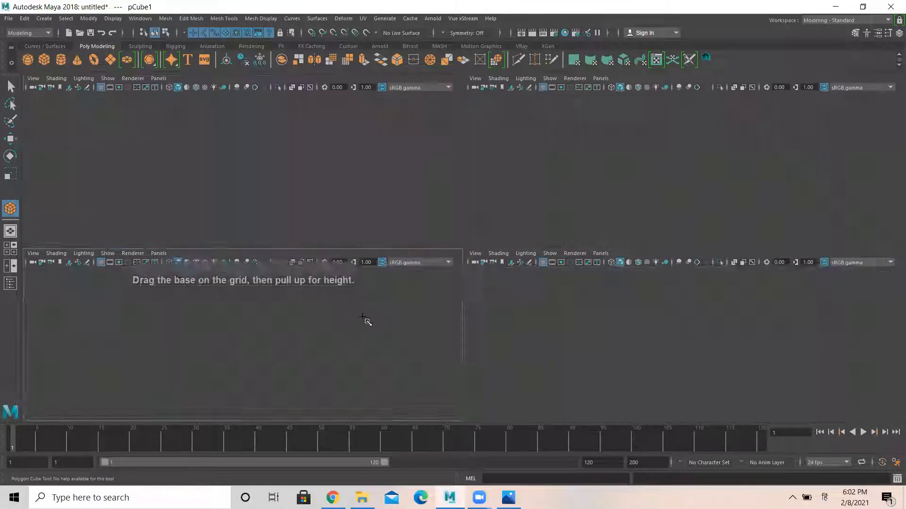
left_click_drag(541, 128, 608, 250)
key("space")
key("space")
left_click_drag(524, 227, 449, 242, "alt")
left_click_drag(487, 305, 461, 306, "alt")
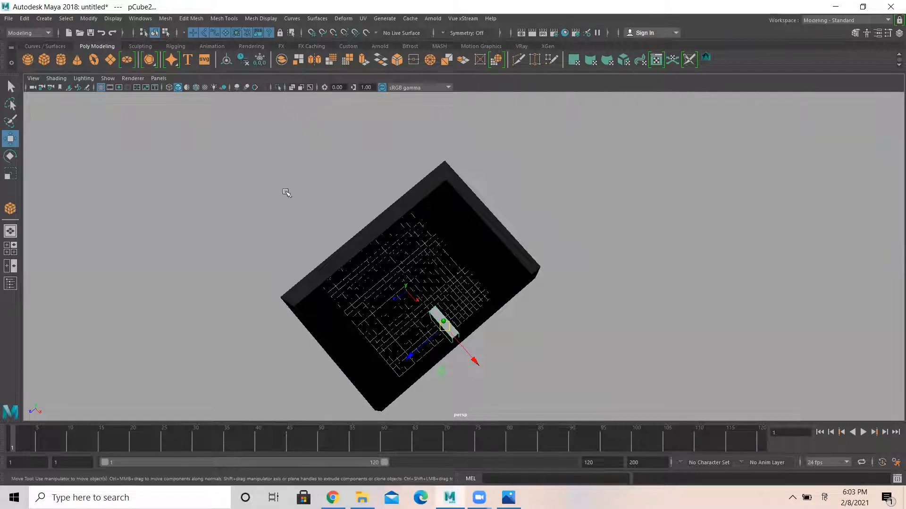
Step: Show the small block's channel values and set its Rotate Y to 90
left_click(10, 157)
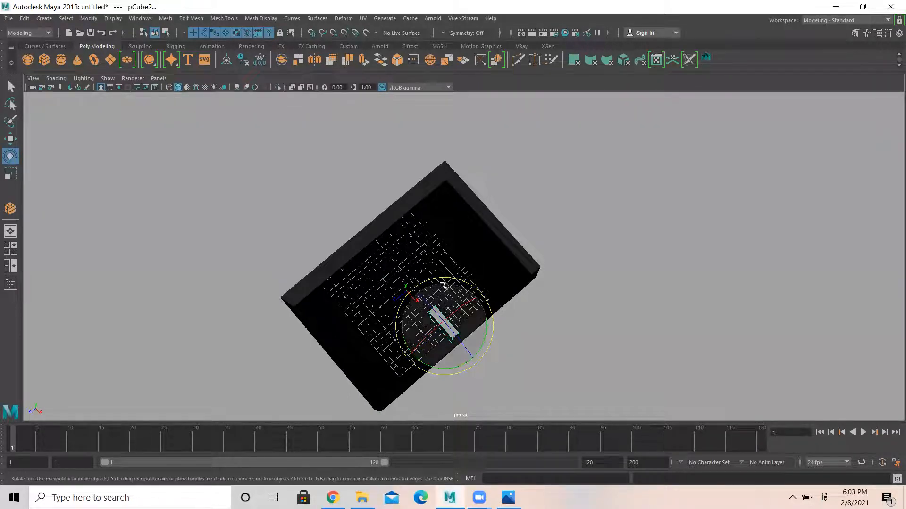
left_click(898, 34)
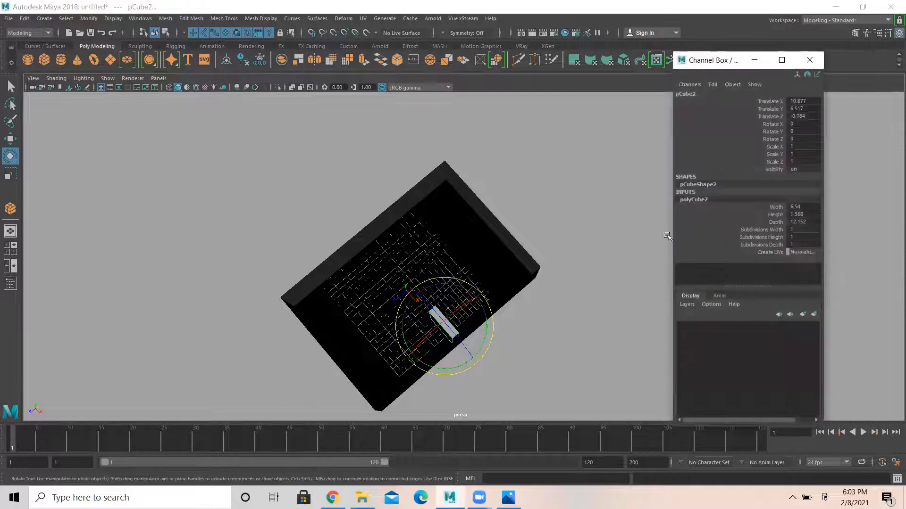
left_click_drag(497, 324, 431, 366)
double_click(811, 132)
type("90")
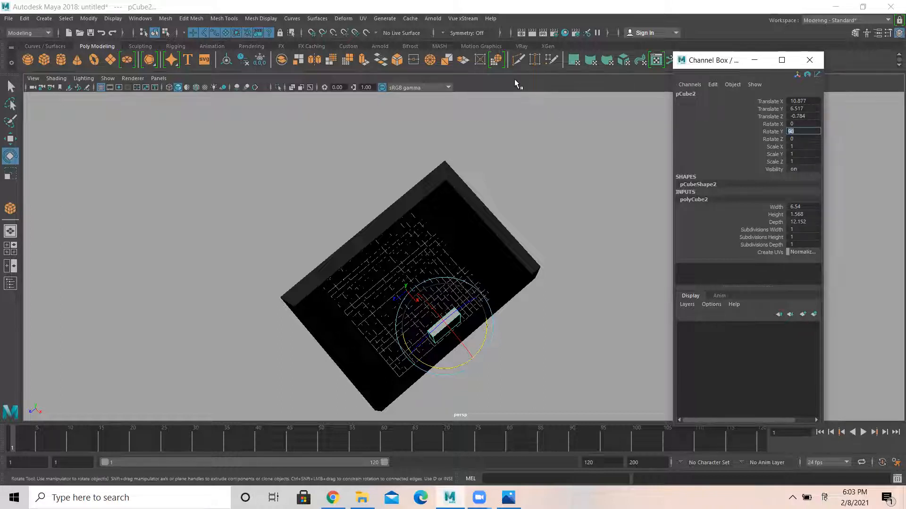
key("Return")
Step: Duplicate the rotated block and move the copy across the room to about X -2.83, Z -10.16
key("ctrl+d")
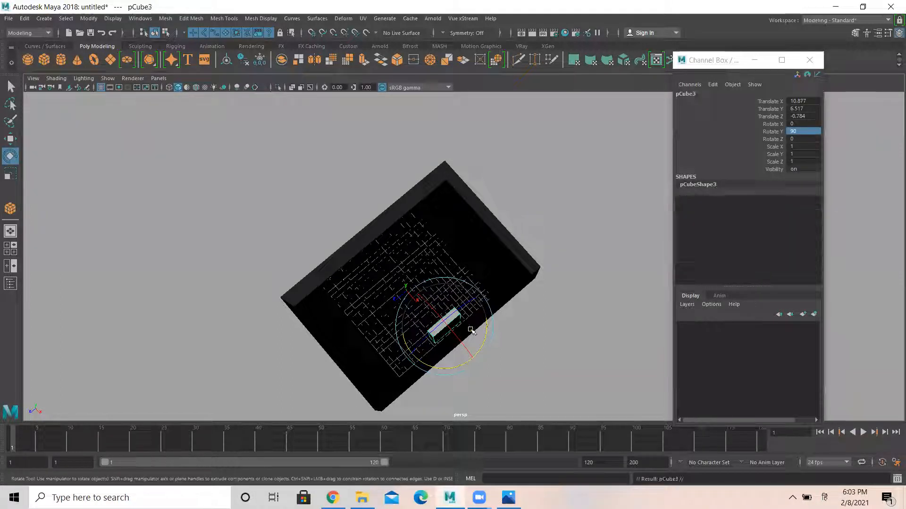
scroll(487, 336, "down", 3)
scroll(491, 329, "up", 3)
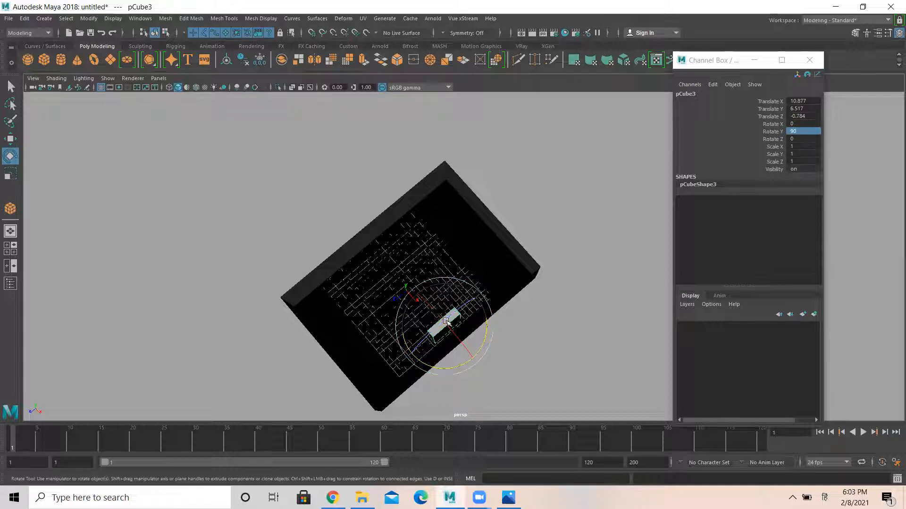
left_click(10, 138)
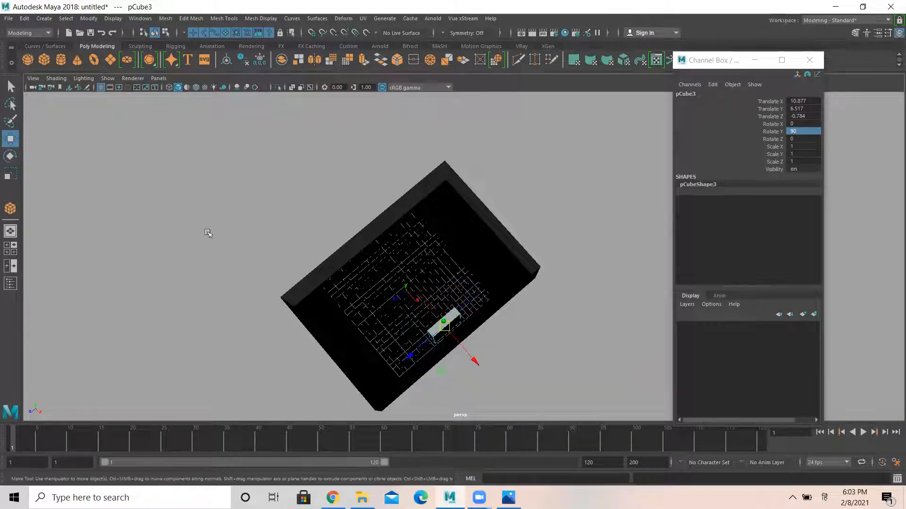
left_click_drag(478, 362, 421, 301)
left_click_drag(364, 299, 408, 262)
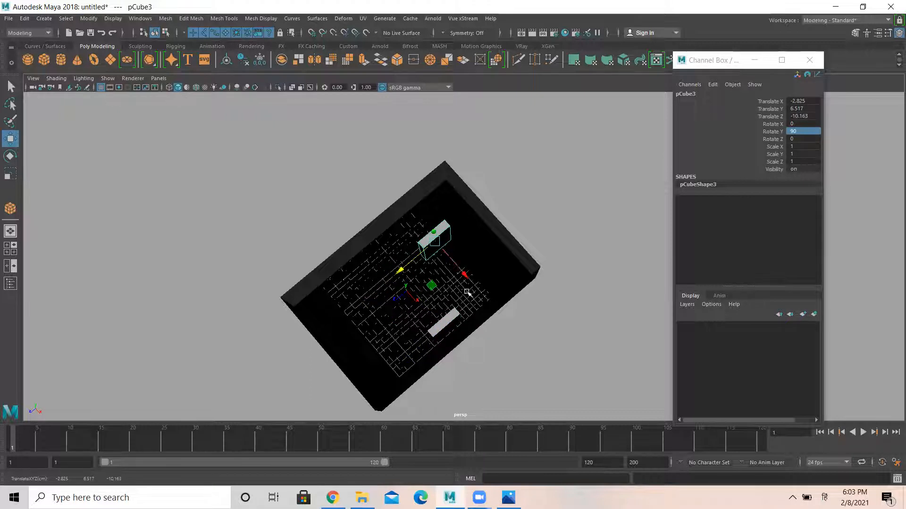
left_click(553, 335)
Step: Check the reference photo again and insert an edge loop across the room box near its short end wall, just past the duplicated block
key("alt+Tab")
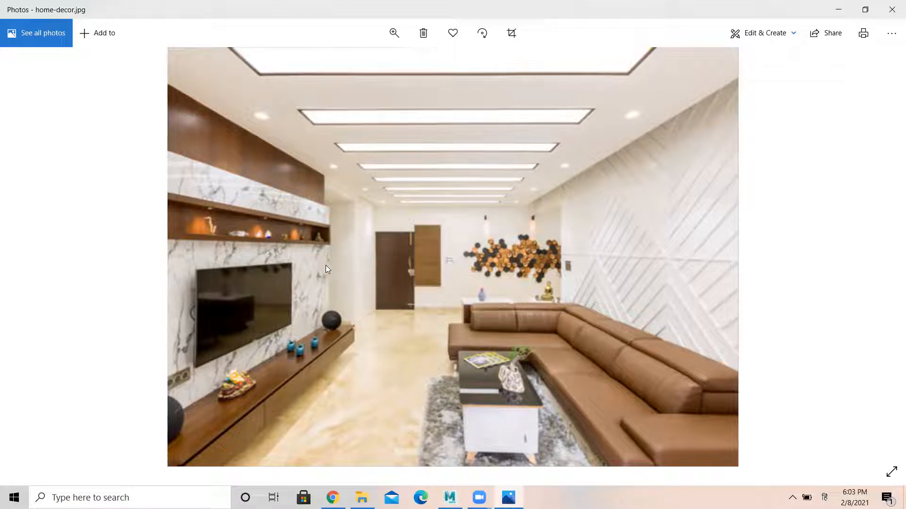
key("alt+Tab")
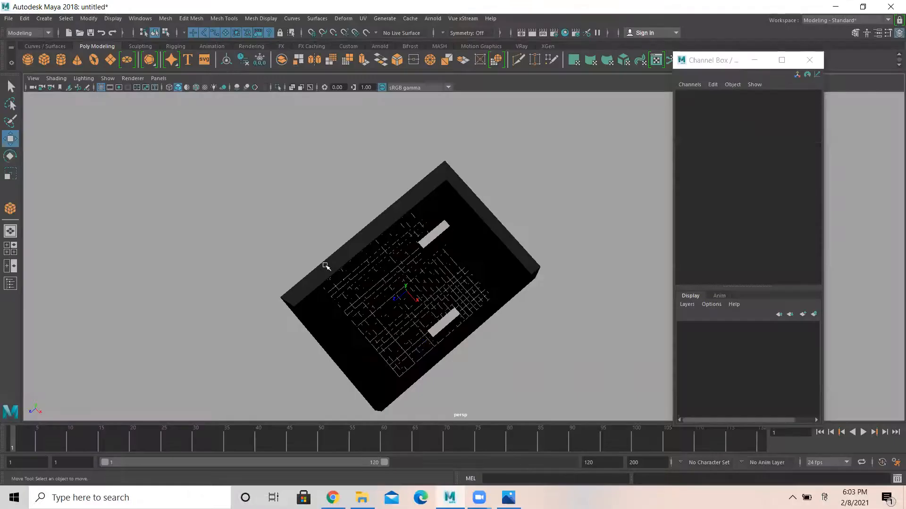
left_click_drag(418, 257, 398, 228, "alt")
left_click(433, 213)
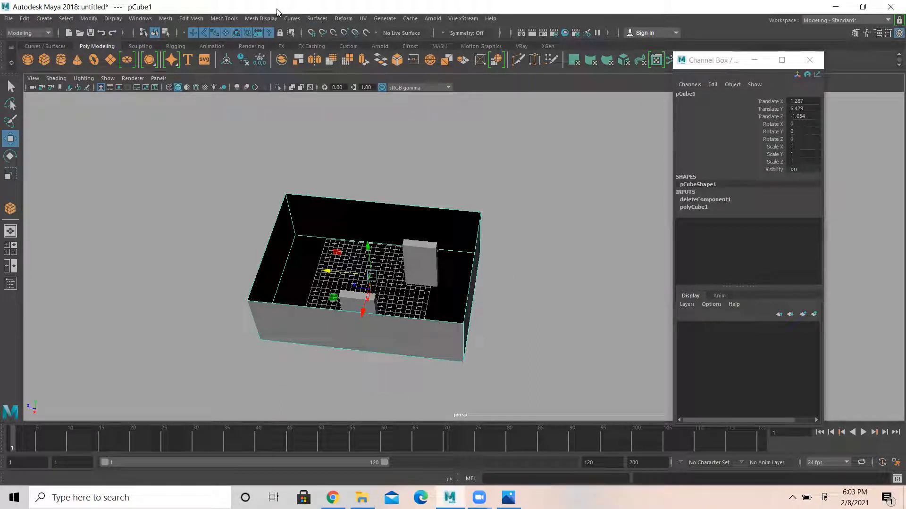
left_click(234, 20)
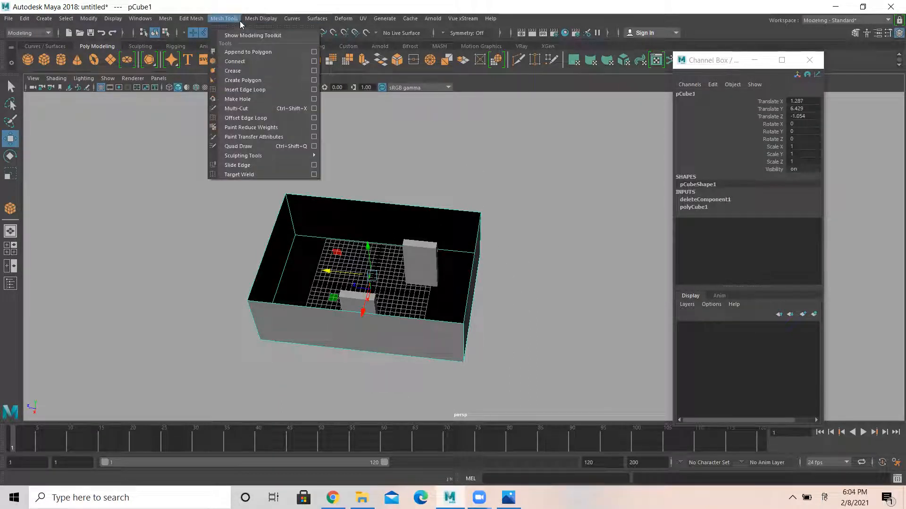
left_click(246, 90)
left_click_drag(471, 202, 446, 211, "alt")
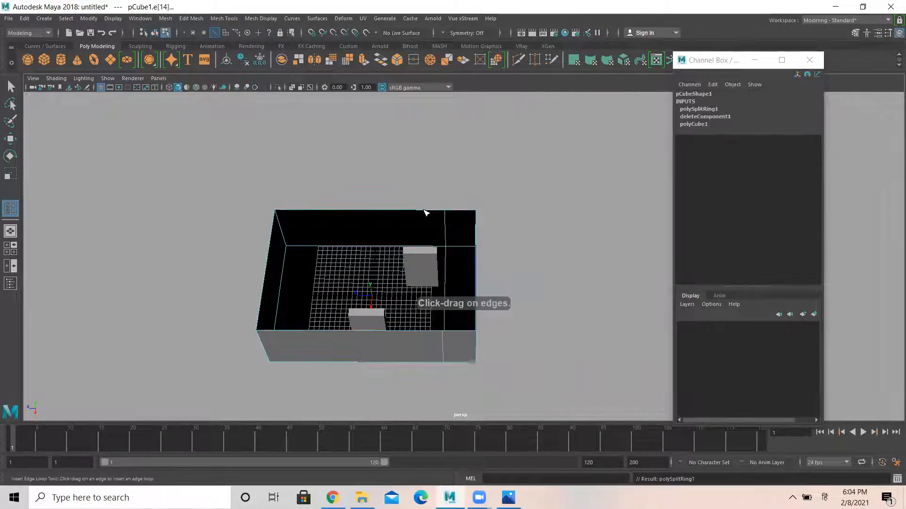
Step: Insert a second crosswise edge loop on the other side of the tall block and a horizontal edge loop just below the walls' upper rim
left_click(409, 216)
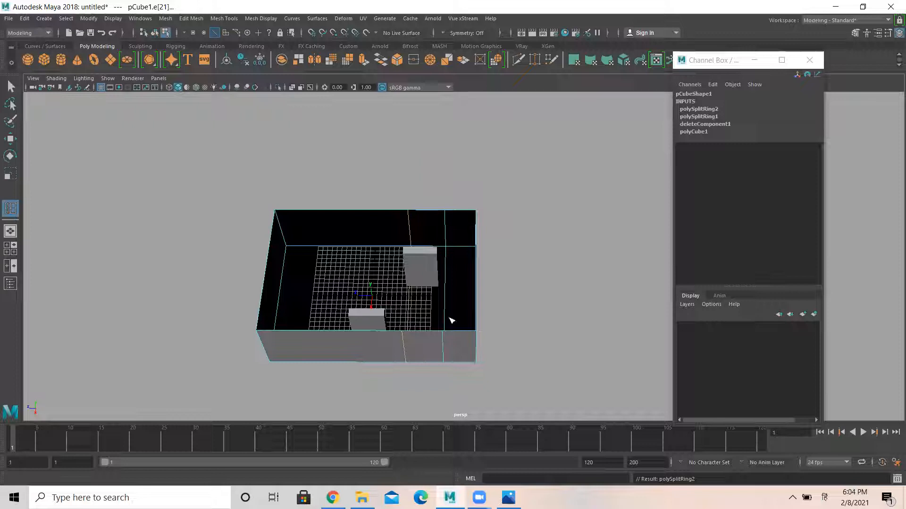
left_click_drag(448, 227, 456, 212, "alt")
right_click_drag(457, 212, 675, 255, "alt")
left_click_drag(406, 208, 413, 196, "alt")
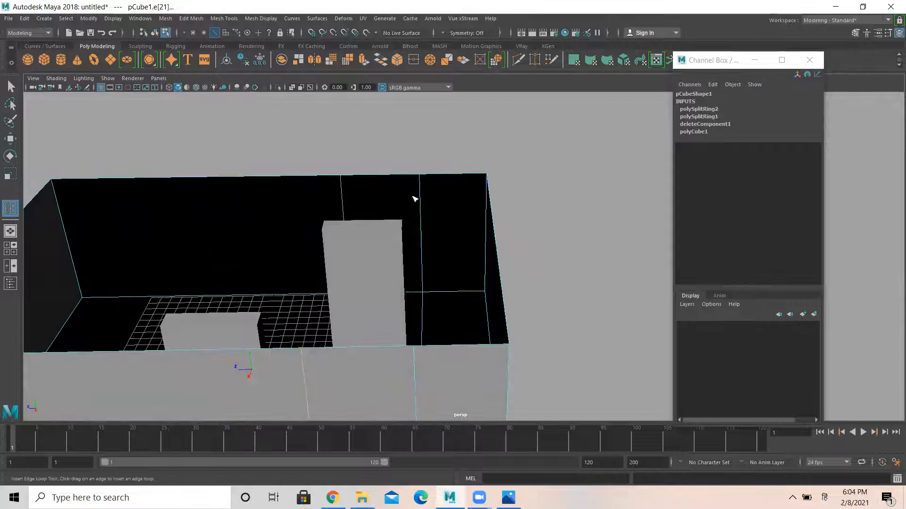
left_click(421, 200)
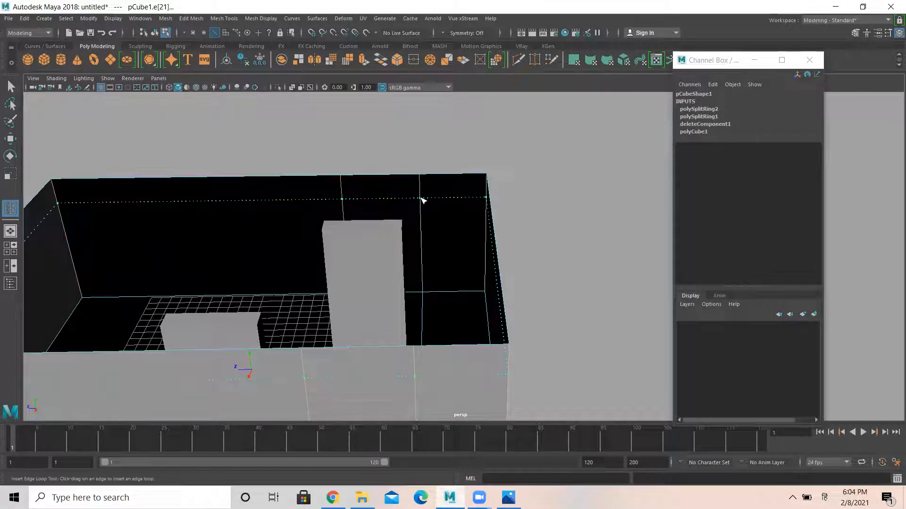
left_click_drag(422, 200, 424, 196)
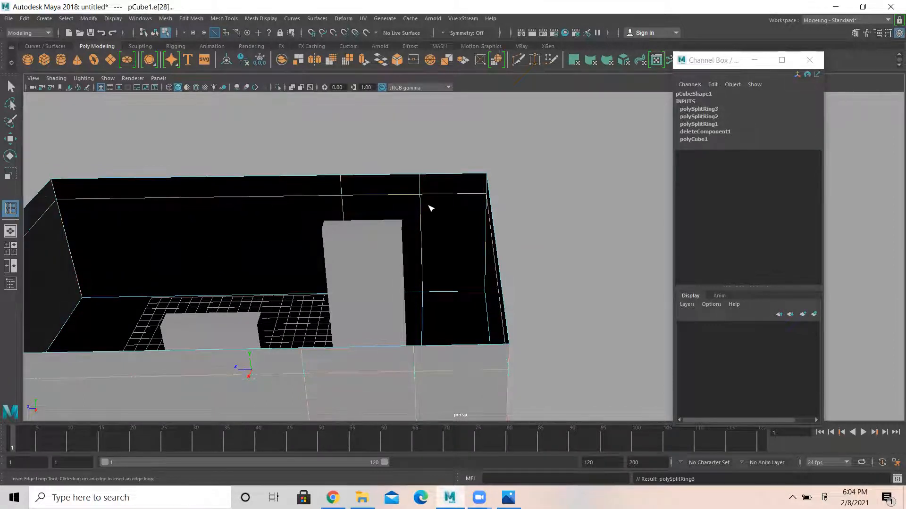
Step: Select the long-wall face behind the tall block, between the two crosswise loops and below the horizontal loop
right_click_drag(299, 191, 337, 166)
left_click(328, 163)
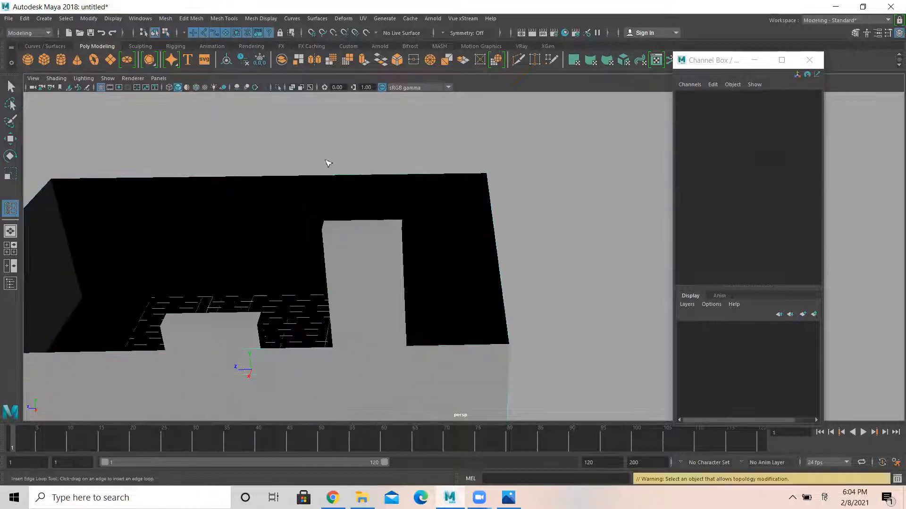
left_click(283, 184)
left_click_drag(341, 243, 384, 255, "alt")
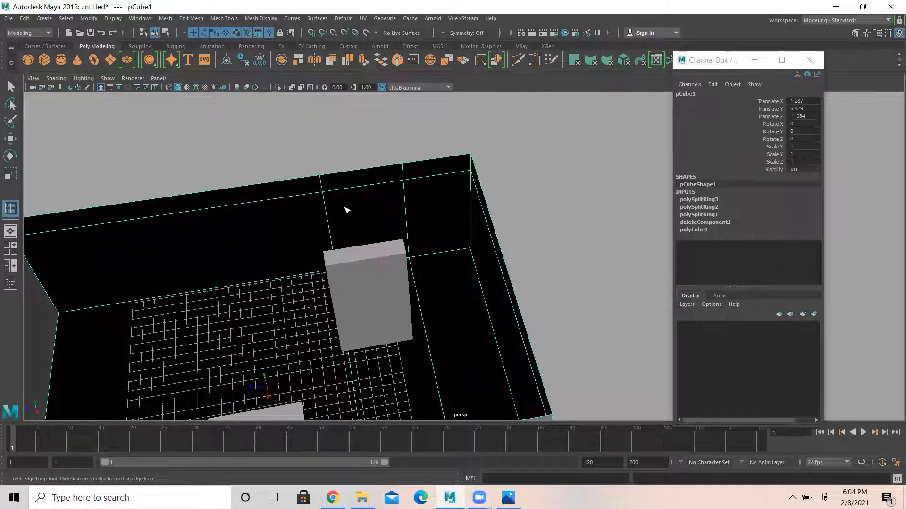
left_click_drag(354, 219, 361, 211, "alt")
right_click_drag(349, 220, 348, 238)
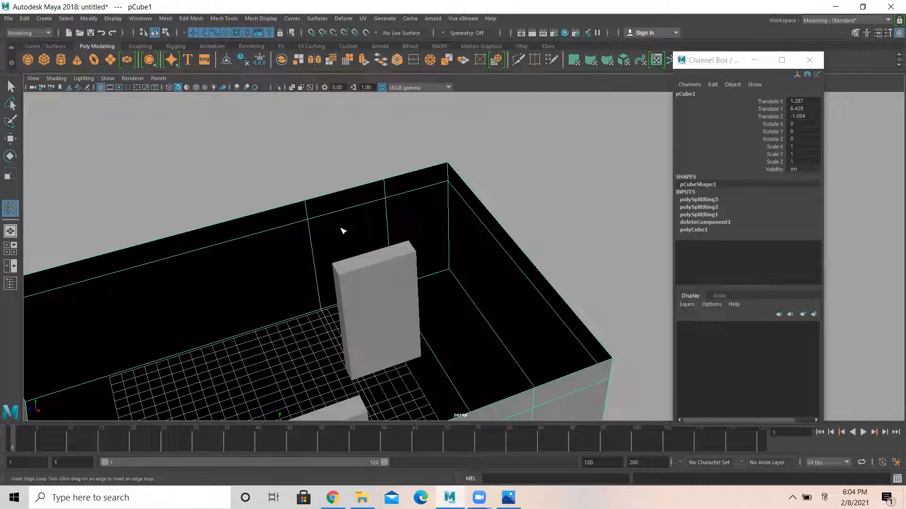
key("w")
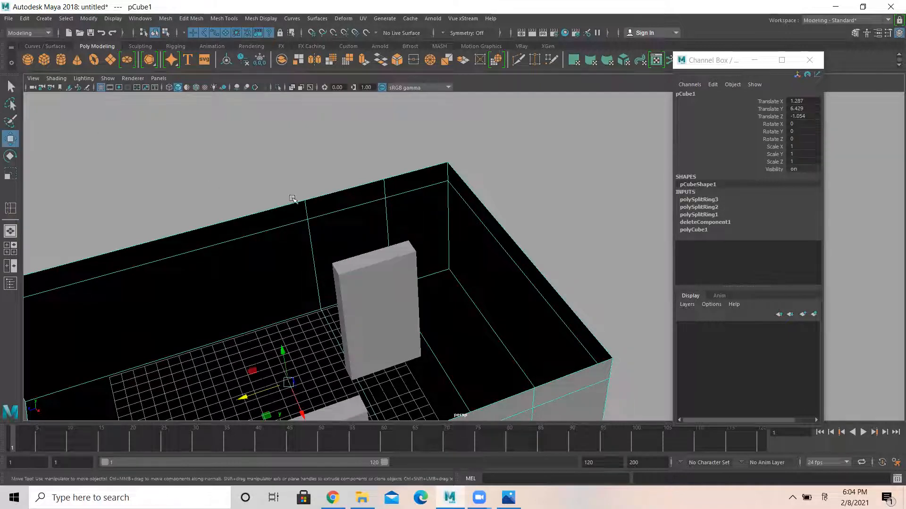
right_click_drag(354, 232, 342, 253)
left_click(347, 240)
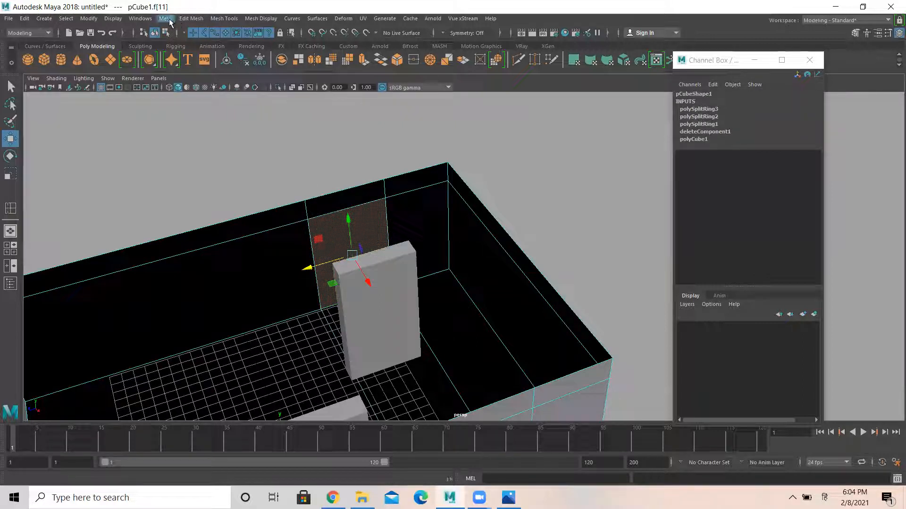
Step: Try to move the selected wall face outward along X by about 2.68
left_click(189, 19)
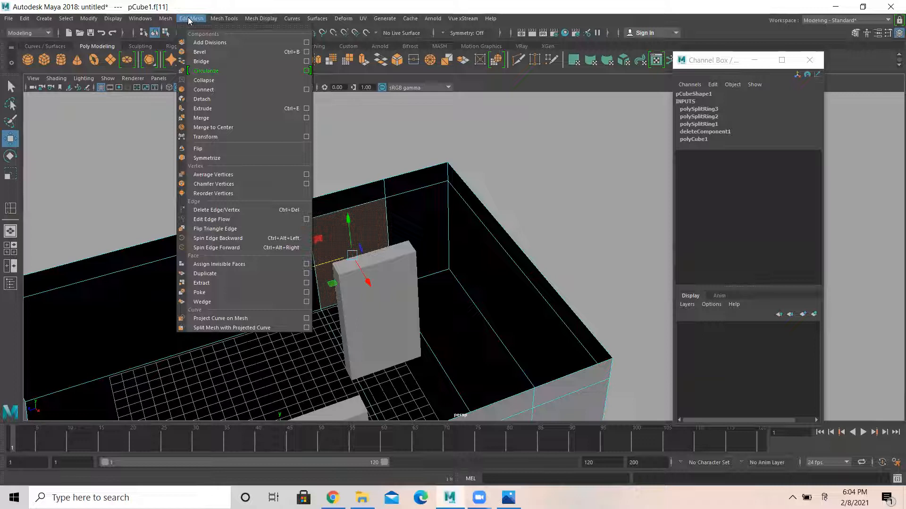
left_click(190, 19)
left_click(384, 18)
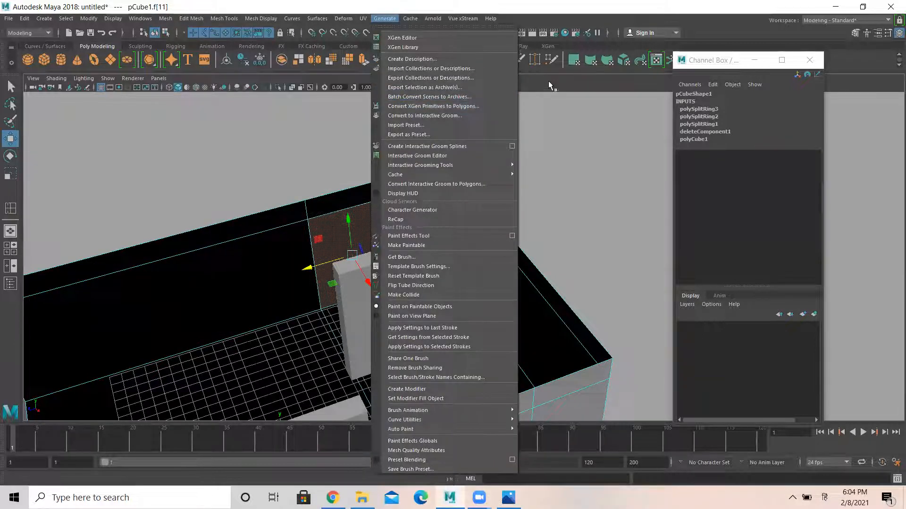
left_click(549, 83)
left_click_drag(332, 260, 362, 270, "alt")
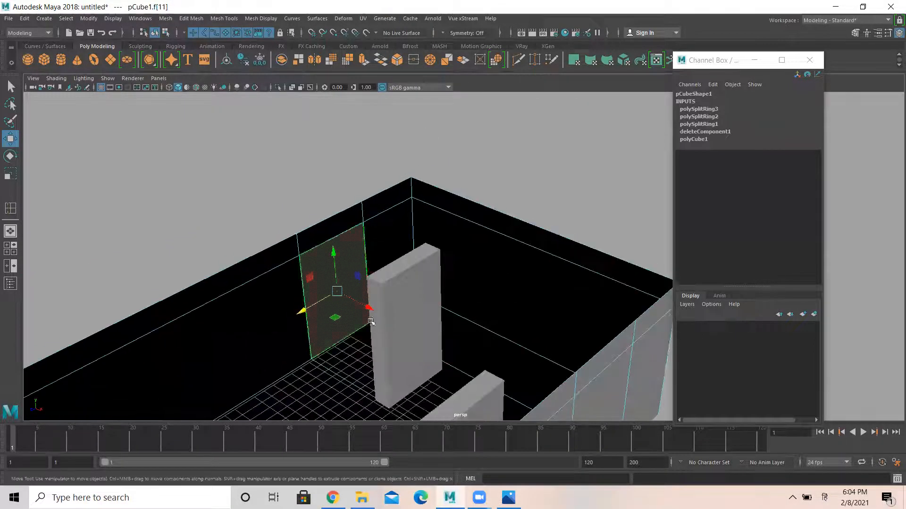
left_click_drag(369, 308, 343, 308)
Step: Extrude the selected wall face outward into a side passage and delete the passage's end face
left_click(216, 19)
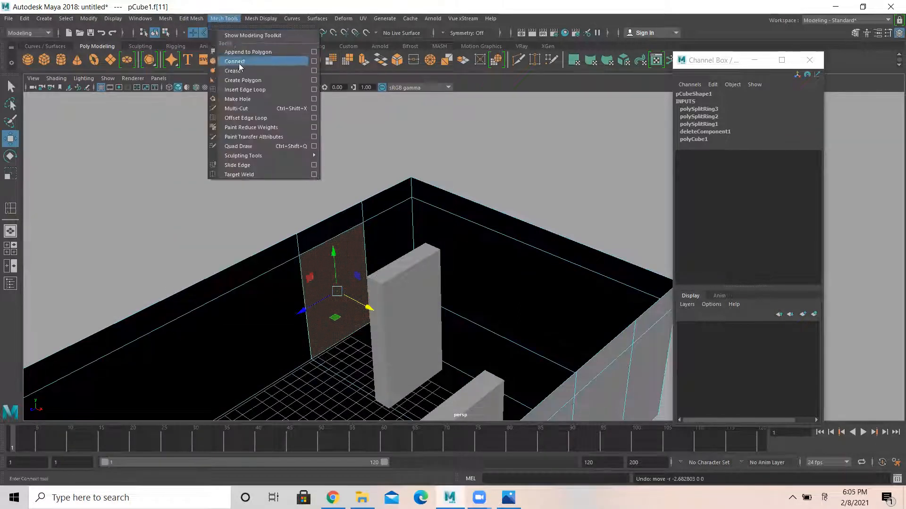
left_click(191, 19)
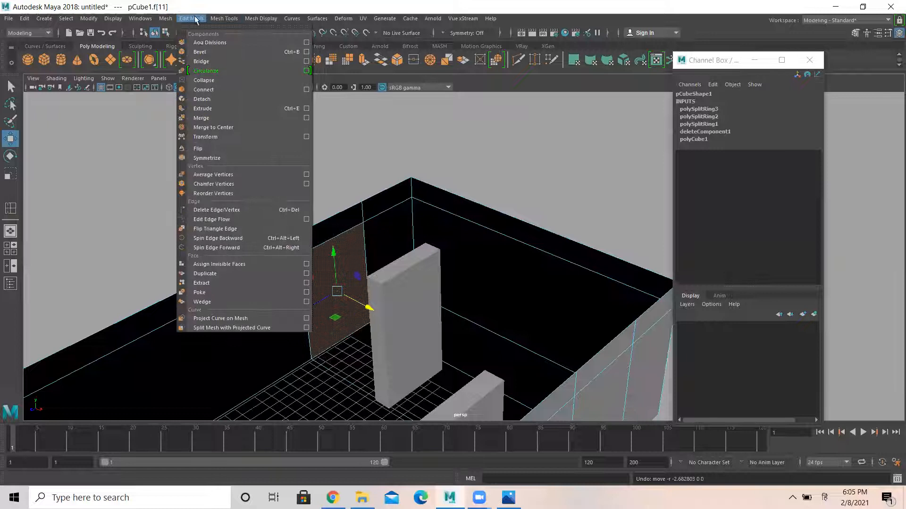
left_click(212, 109)
left_click_drag(298, 285, 387, 307, "alt")
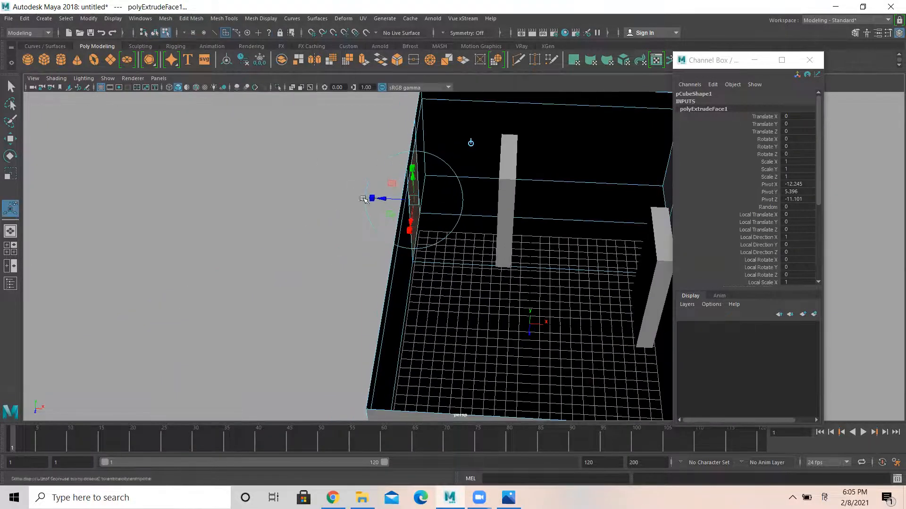
left_click_drag(382, 199, 309, 235)
left_click(254, 177)
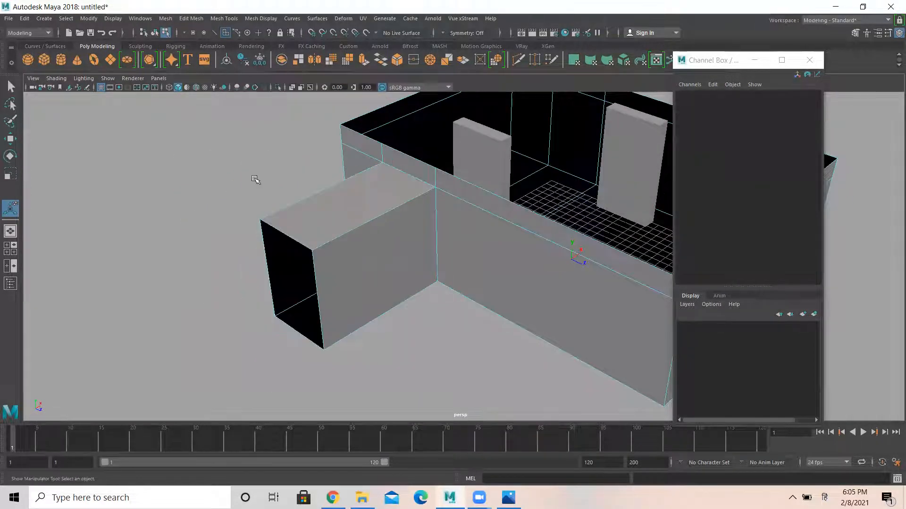
Step: Examine the room's walls from several sides and compare the layout with the home-decor.jpg reference photo
left_click_drag(360, 202, 381, 268, "alt")
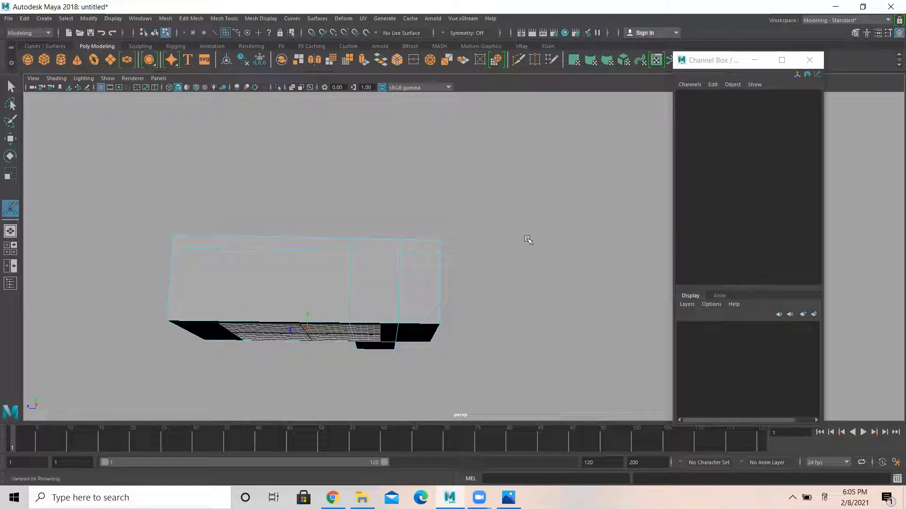
left_click_drag(477, 231, 487, 307, "alt")
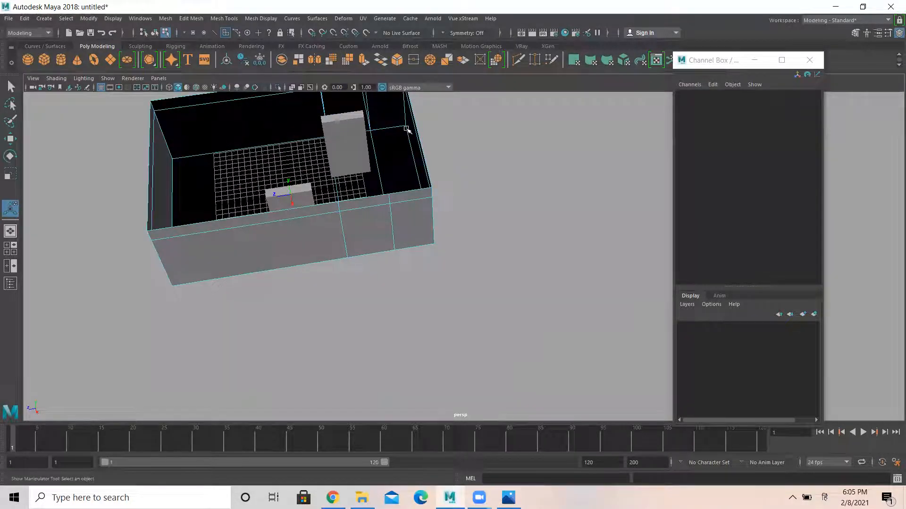
left_click_drag(376, 219, 485, 245, "alt")
right_click_drag(485, 245, 742, 295, "alt")
middle_click_drag(481, 166, 514, 106, "alt")
left_click_drag(515, 106, 479, 141, "alt")
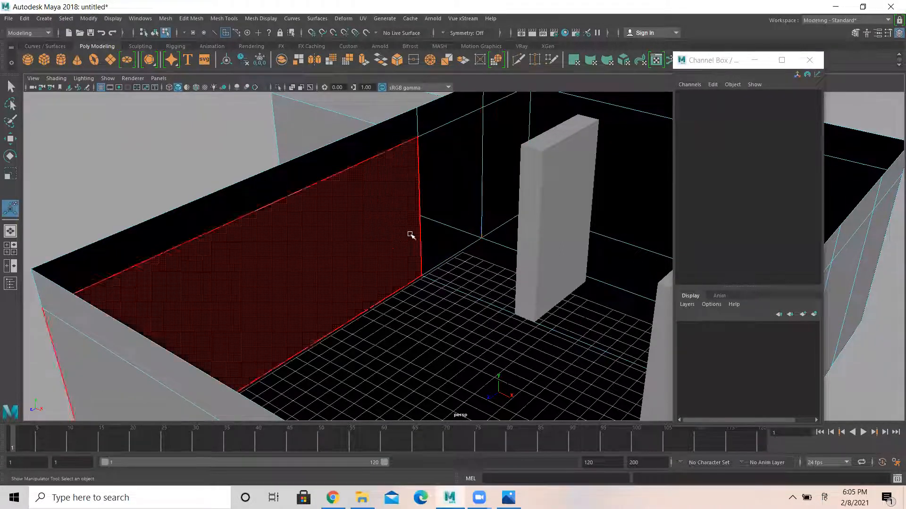
middle_click_drag(458, 205, 346, 211, "alt")
left_click_drag(590, 208, 481, 184, "alt")
middle_click_drag(600, 227, 487, 169, "alt")
left_click_drag(493, 261, 538, 269, "alt")
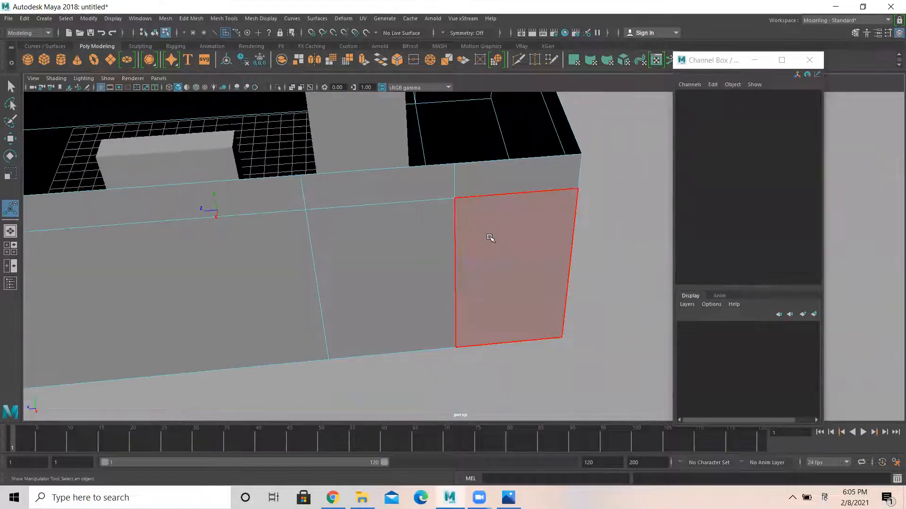
left_click(508, 498)
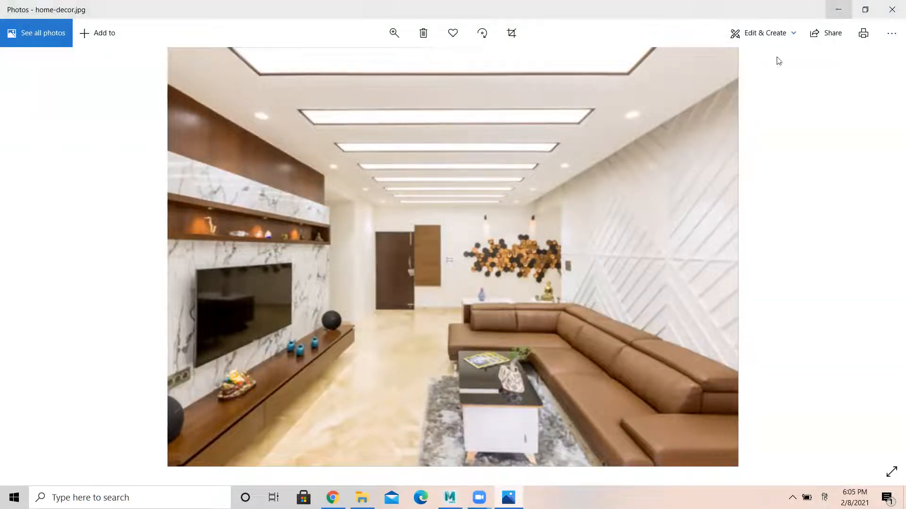
left_click(838, 9)
left_click_drag(349, 205, 384, 235, "alt")
scroll(363, 203, "down", 3)
left_click(325, 151)
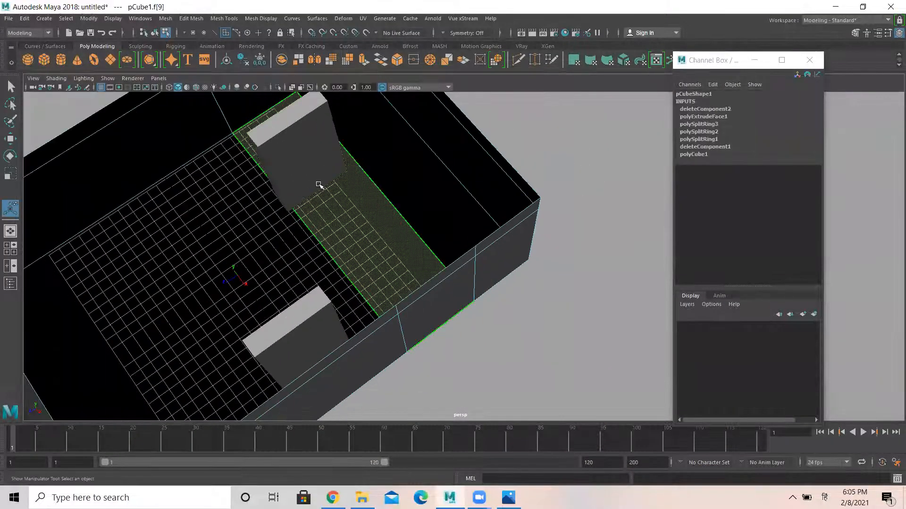
right_click_drag(376, 198, 430, 170)
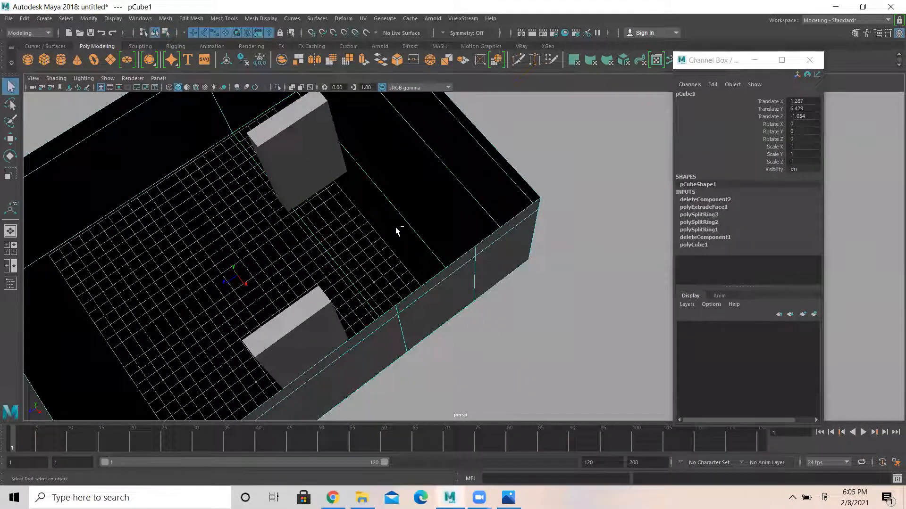
Step: Save the scene as Maya Binary file 01 in the scenes folder of the Interior project
key("ctrl+s")
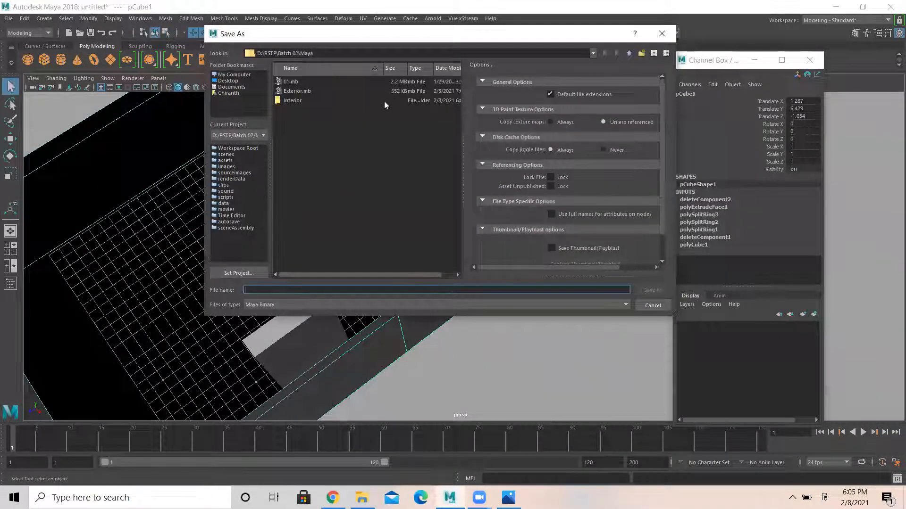
double_click(296, 100)
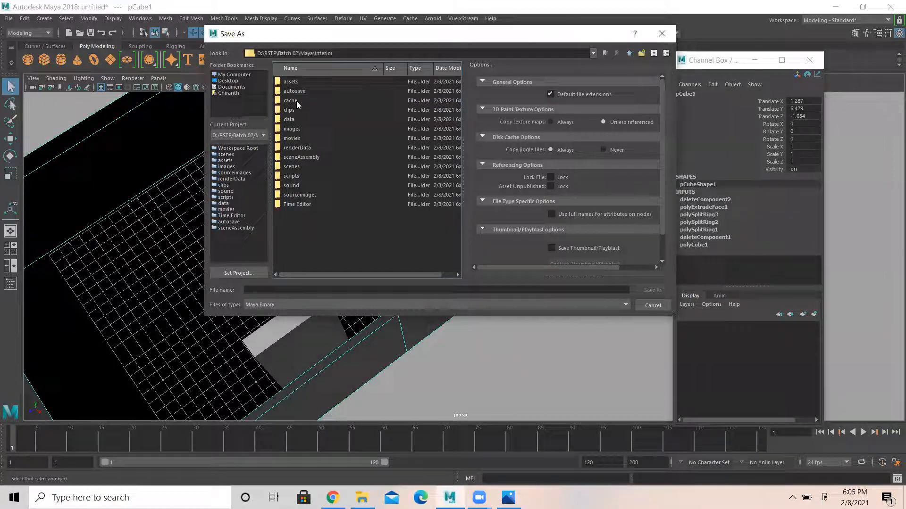
double_click(293, 166)
left_click(289, 289)
type("c1")
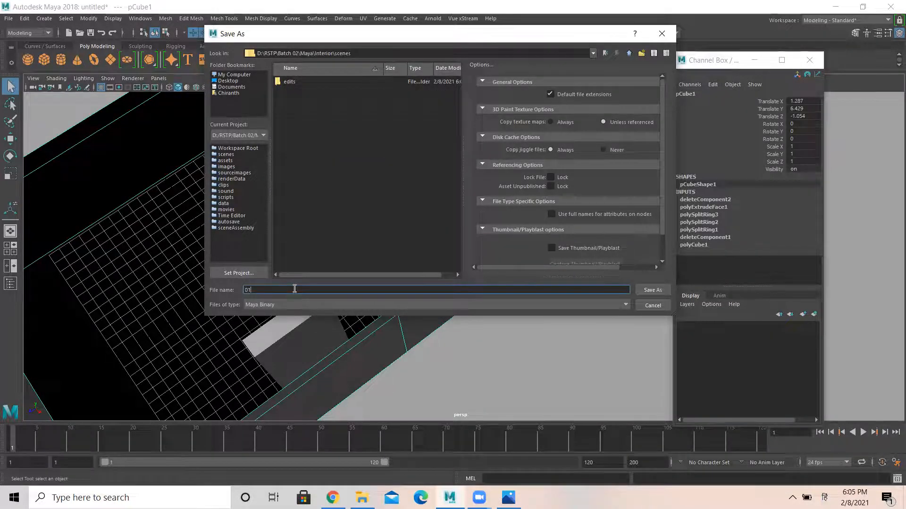
key("Return")
Step: Delete the original block standing near the long wall opposite the side passage
left_click(474, 305)
left_click_drag(384, 292, 508, 314, "alt")
left_click(483, 308)
left_click(502, 296)
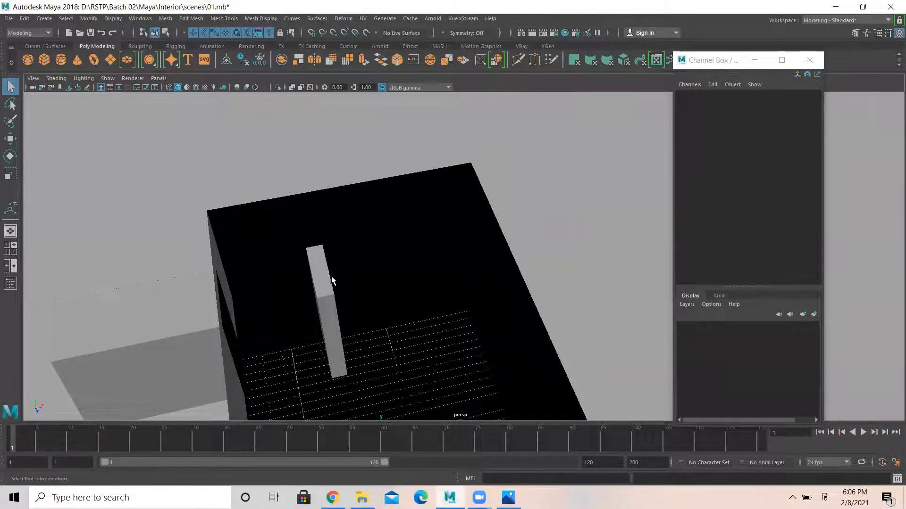
Step: Move the remaining tall block out of the room, beyond the short end wall
left_click(324, 285)
left_click(317, 276)
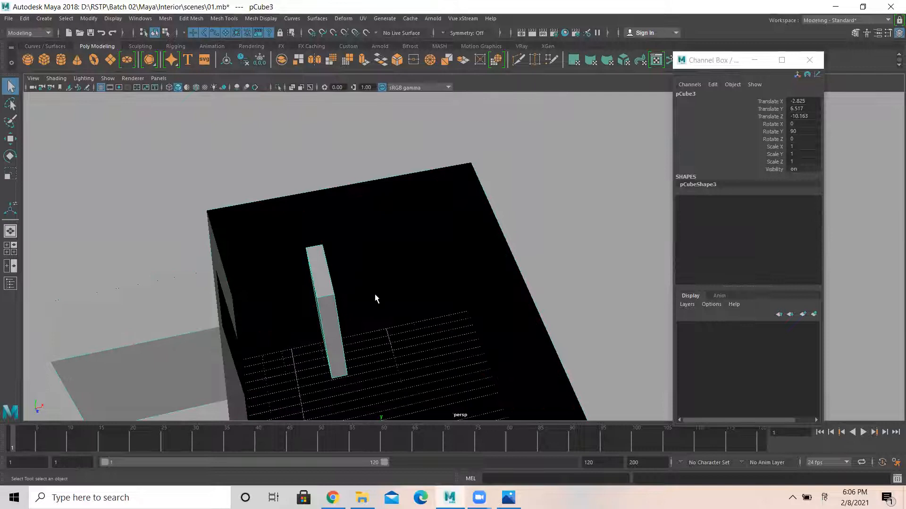
left_click_drag(393, 303, 354, 313, "alt")
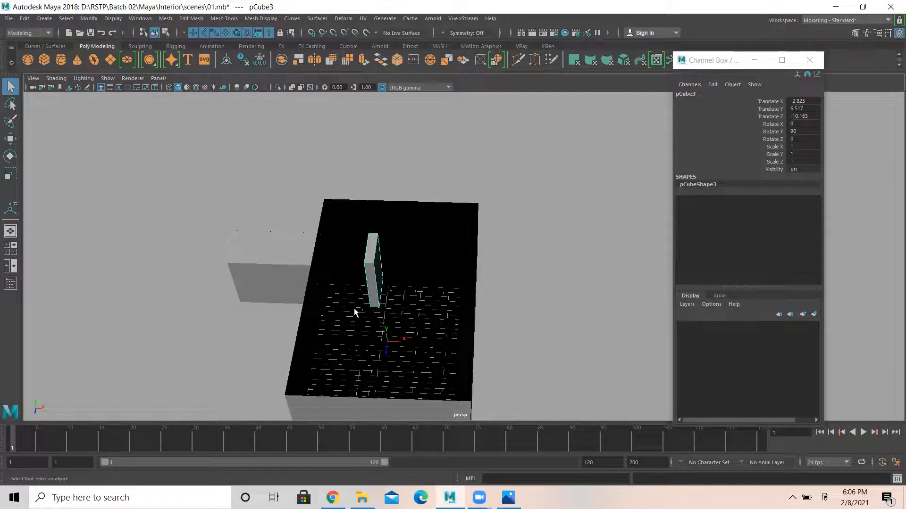
key("Caps_Lock")
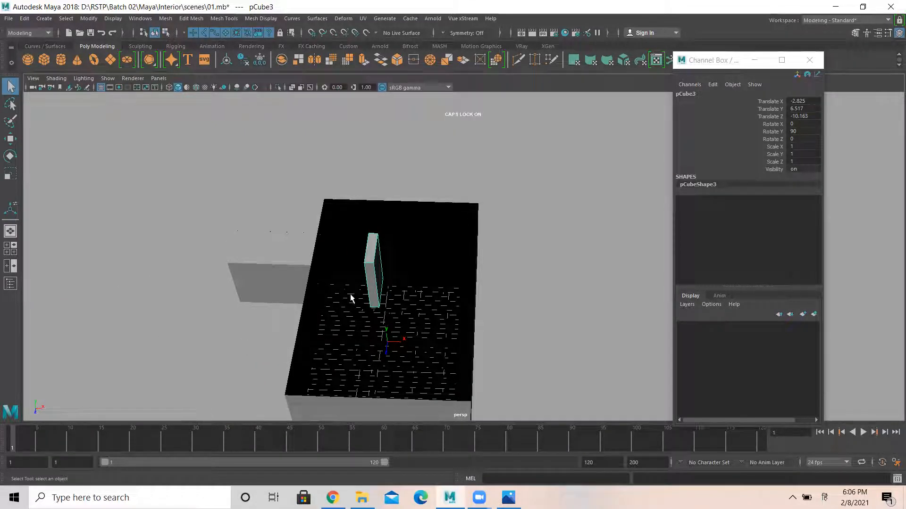
left_click_drag(358, 285, 407, 188, "alt")
key("w")
left_click_drag(439, 283, 520, 279, "alt")
Step: Try to move the room's vertical edge nearest the short end wall along the long wall
left_click(472, 248)
right_click_drag(519, 279, 561, 269, "alt")
middle_click_drag(485, 255, 477, 282, "alt")
left_click_drag(477, 283, 465, 277, "alt")
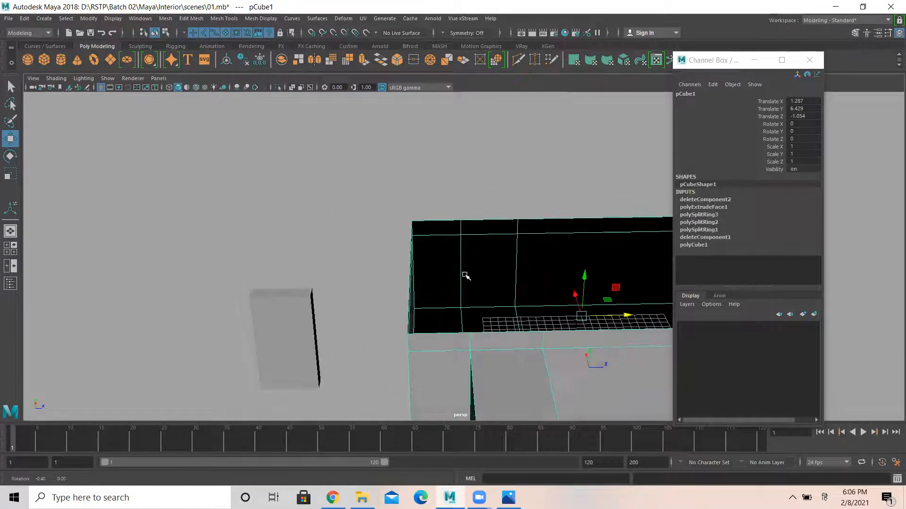
right_click_drag(454, 228, 453, 202)
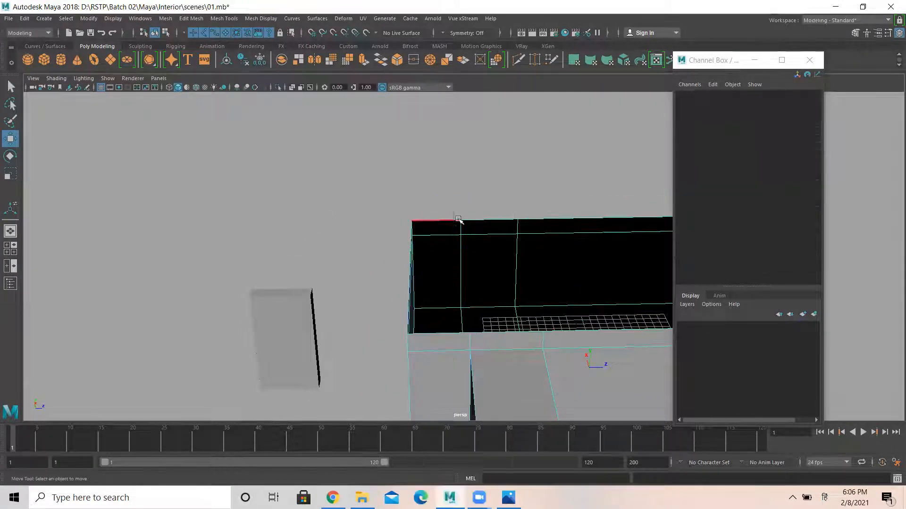
left_click(461, 231)
left_click_drag(499, 264, 511, 263)
key("ctrl+z")
Step: Extrude the lower long-wall face between the corner and the nearest loop, opposite the passage side, outward by about 11.77
left_click(415, 202)
right_click_drag(448, 257, 446, 255)
left_click(443, 253)
left_click_drag(443, 253, 526, 190, "alt")
right_click(526, 185, "shift")
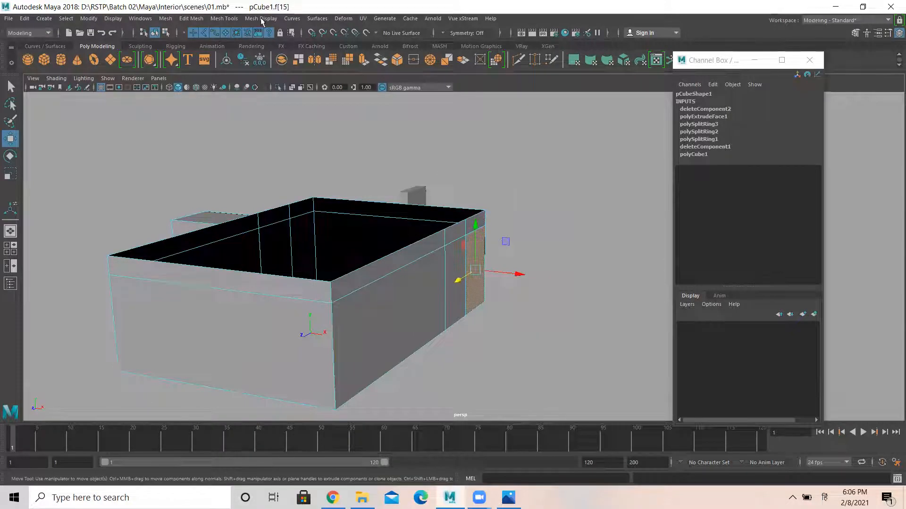
left_click(203, 19)
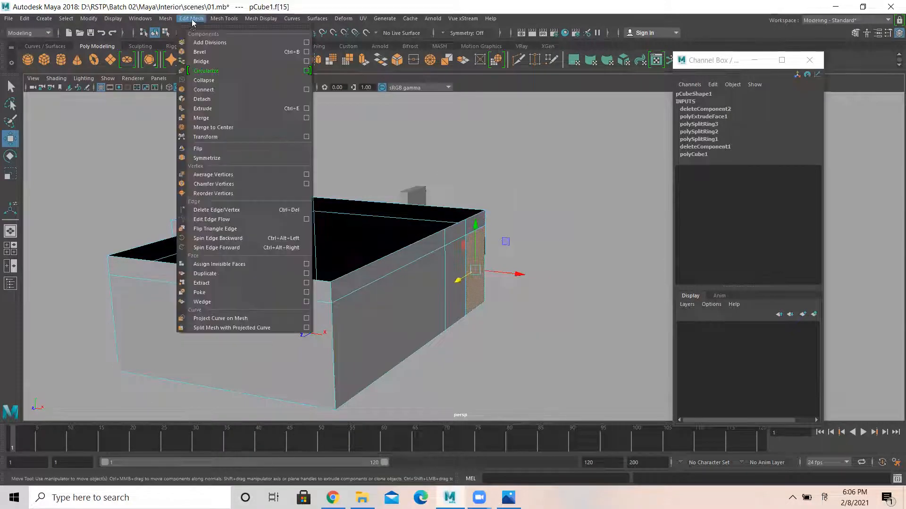
left_click(210, 109)
left_click_drag(496, 253, 537, 273, "alt")
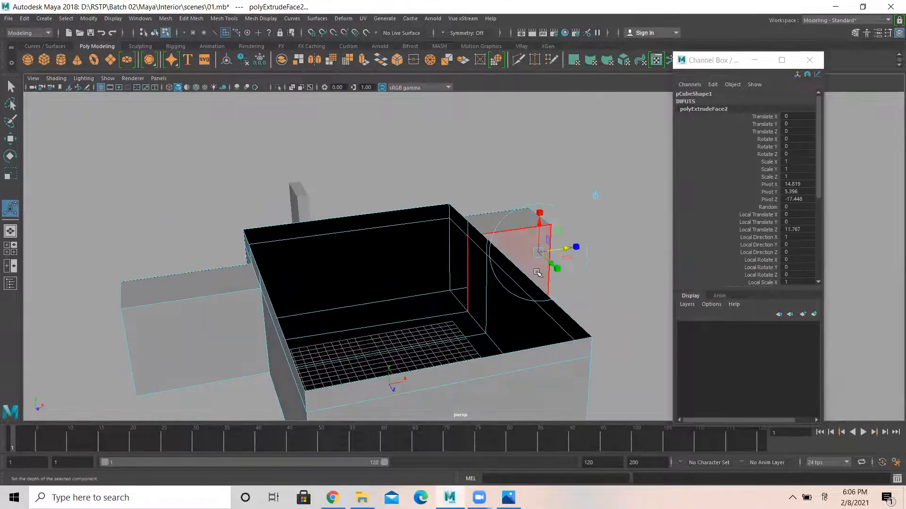
Step: Delete the outer end face of the newly extruded side passage and return the room to object selection
key("Delete")
left_click_drag(589, 211, 452, 209, "alt")
left_click_drag(436, 325, 548, 345, "alt")
right_click_drag(328, 229, 550, 233, "alt")
middle_click_drag(487, 191, 602, 208, "alt")
right_click_drag(441, 195, 520, 131)
left_click_drag(477, 213, 473, 256, "alt")
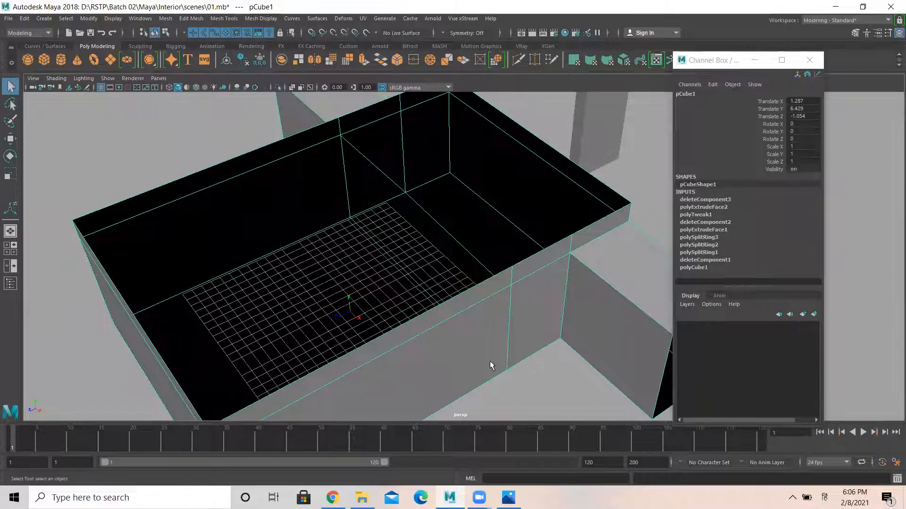
left_click_drag(482, 299, 411, 299, "alt")
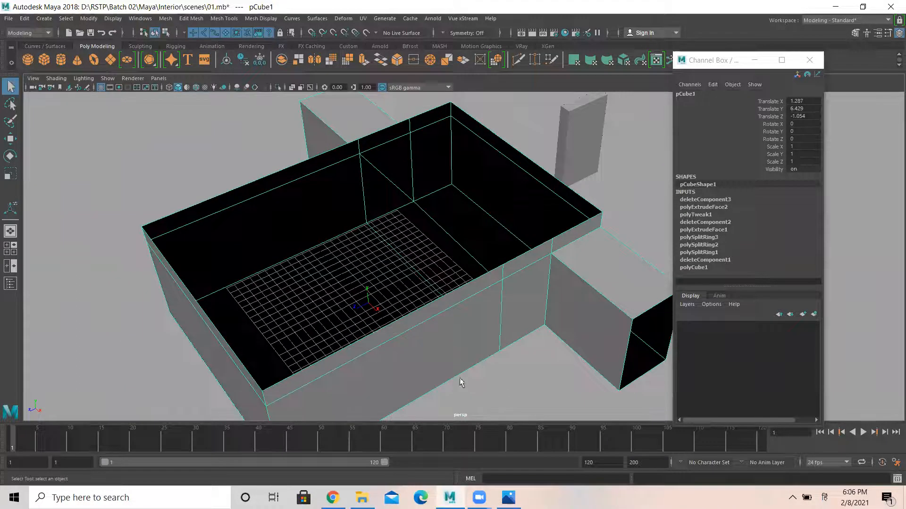
Step: Switch to the home-decor.jpg reference to examine the TV wall's shelf and low unit, and return to the Maya scene
left_click(508, 498)
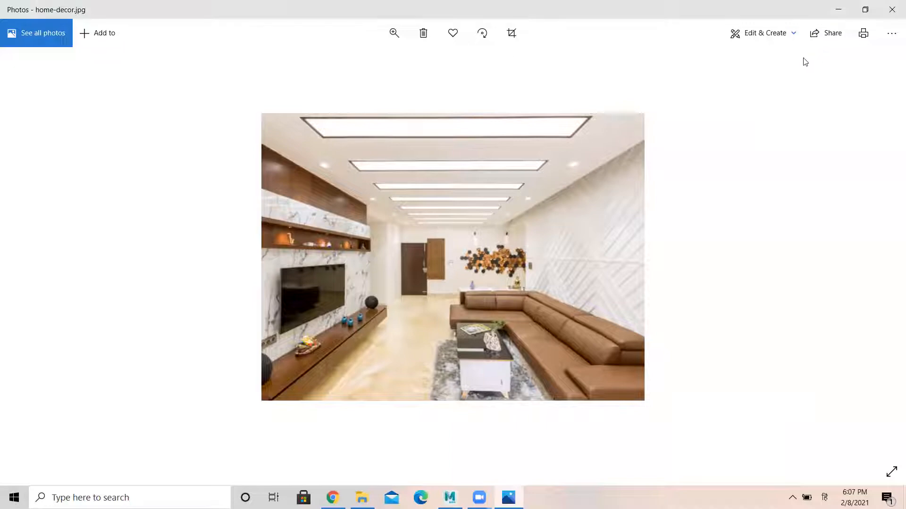
key("alt+Tab")
left_click_drag(329, 222, 320, 212, "alt")
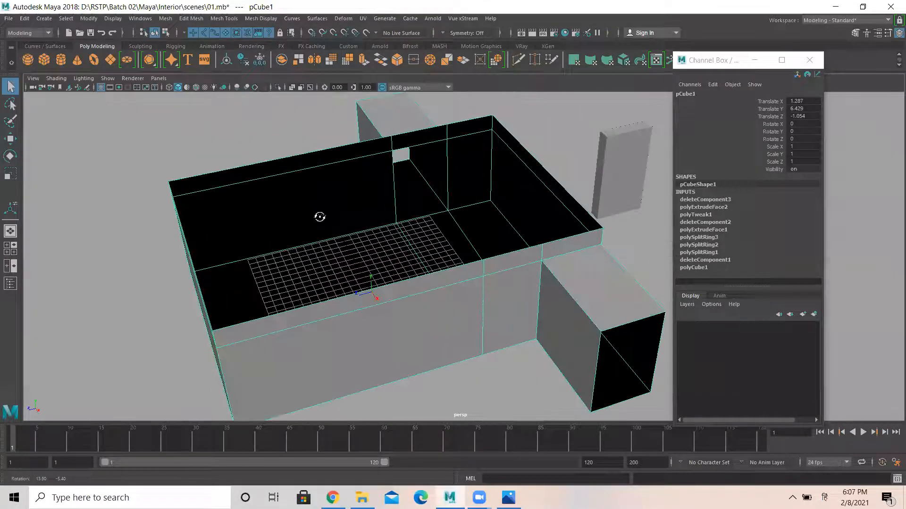
Step: Create a box in the side view from the room's end wall to the first vertical loop, about 1.54 high and 26.28 deep
left_click(45, 60)
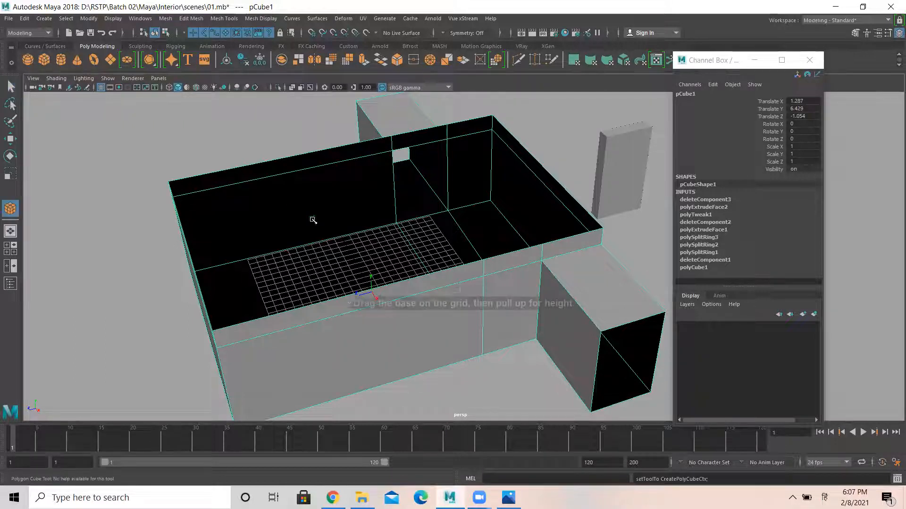
key("space")
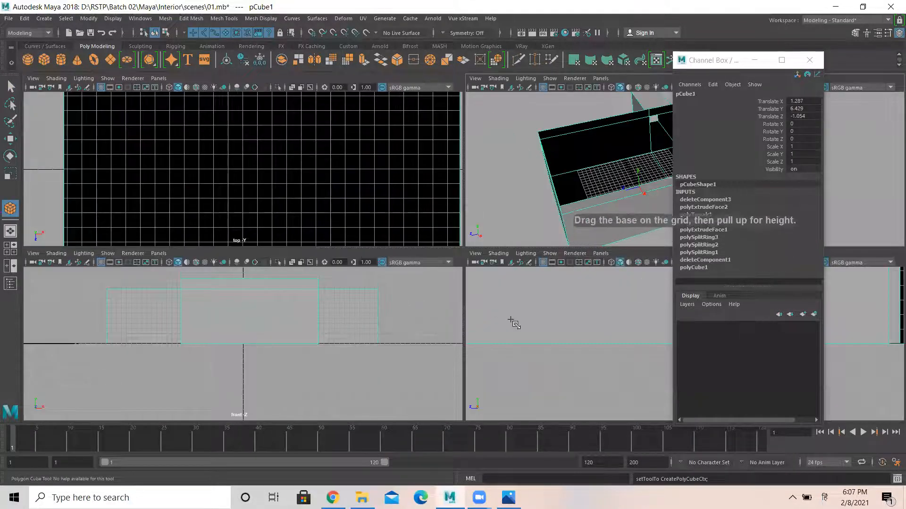
key("space")
scroll(358, 267, "down", 6)
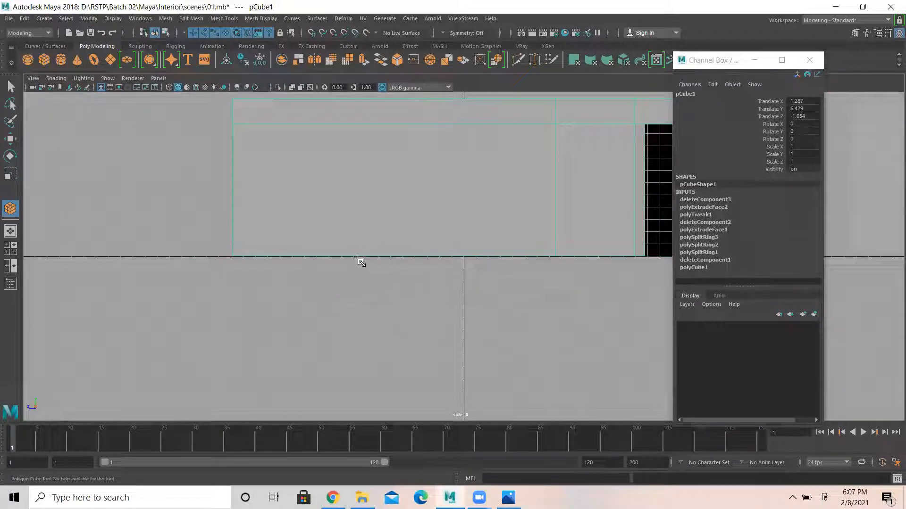
key("4")
middle_click_drag(324, 203, 301, 254, "alt")
scroll(301, 254, "down", 1)
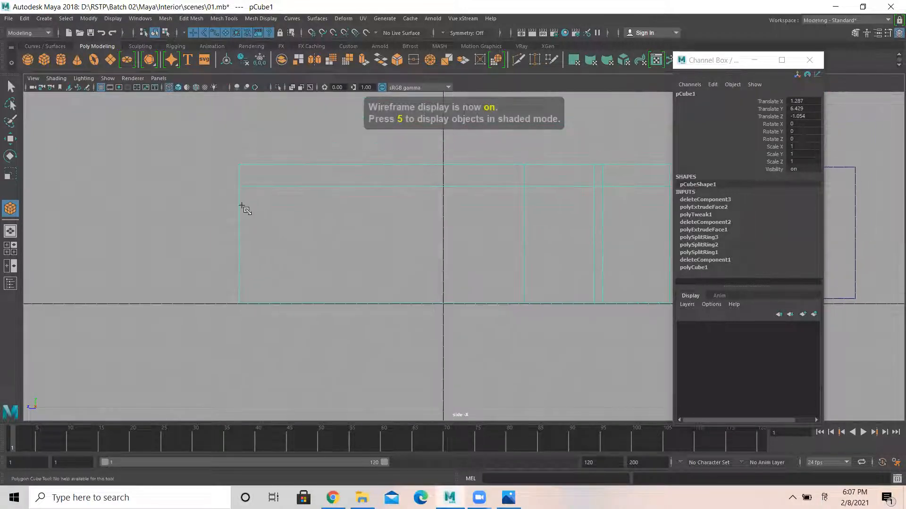
left_click_drag(240, 196, 452, 213)
left_click_drag(523, 213, 524, 213)
key("space")
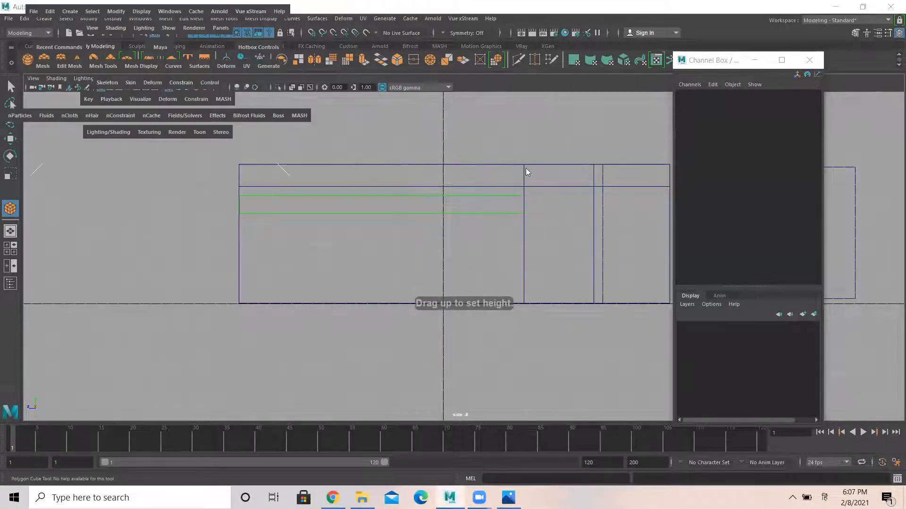
key("space")
Step: Move the new beam across the room to the long wall, at about X -11.52
left_click_drag(429, 224, 349, 305, "alt")
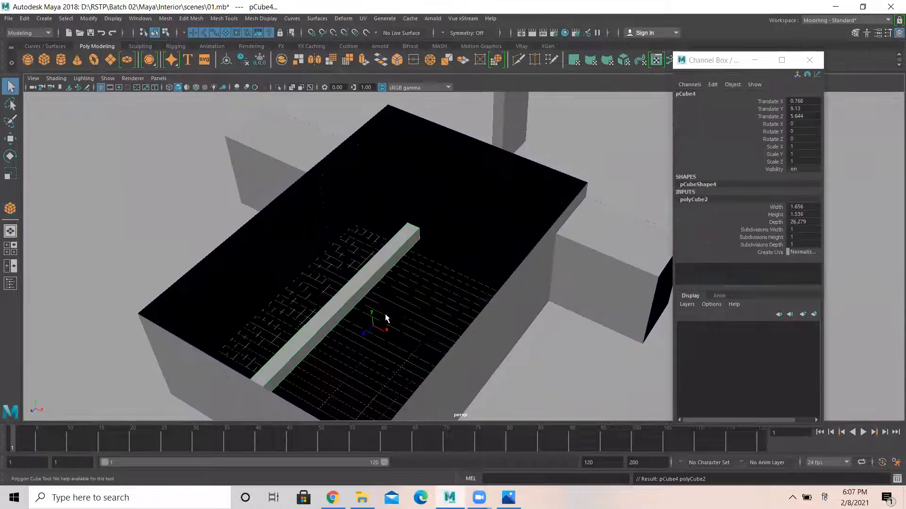
mouse_move(404, 329)
left_mouse_down("alt")
mouse_move(375, 295)
mouse_move(401, 319)
left_mouse_up("alt")
left_click(10, 138)
left_click_drag(375, 315, 281, 267)
Step: Duplicate the wall beam and lower the copy near the floor, to about Y 1.08
left_click_drag(318, 292, 266, 280, "alt")
right_click_drag(194, 280, 829, 283, "alt")
middle_click_drag(828, 283, 838, 284, "alt")
right_click_drag(292, 258, 251, 253, "alt")
left_click_drag(251, 252, 326, 285, "alt")
right_click_drag(556, 273, 520, 267, "alt")
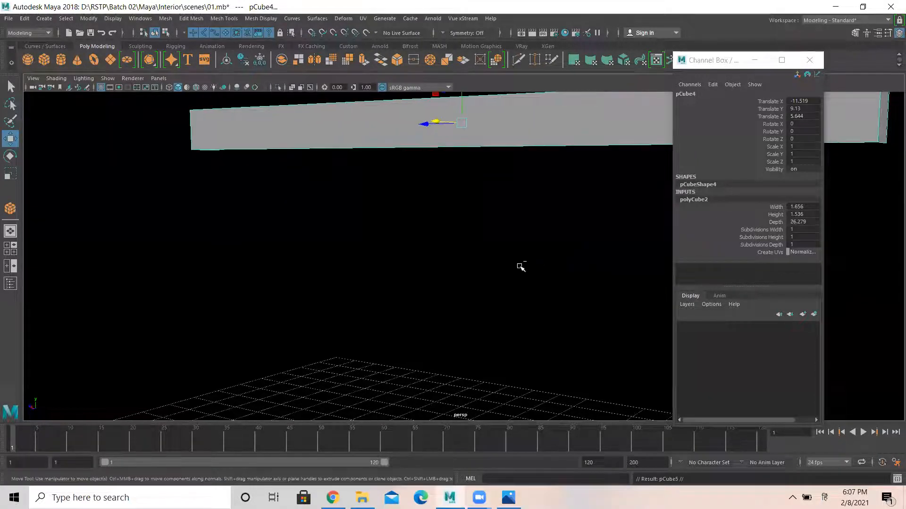
left_click_drag(462, 99, 493, 331)
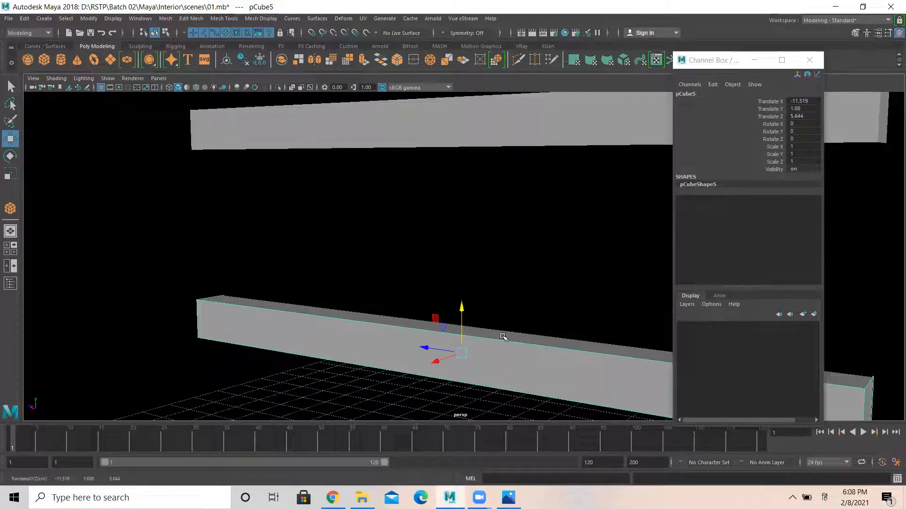
Step: Raise the lower beam's top face to about Y 2.73 and return to object selection
right_click(503, 336)
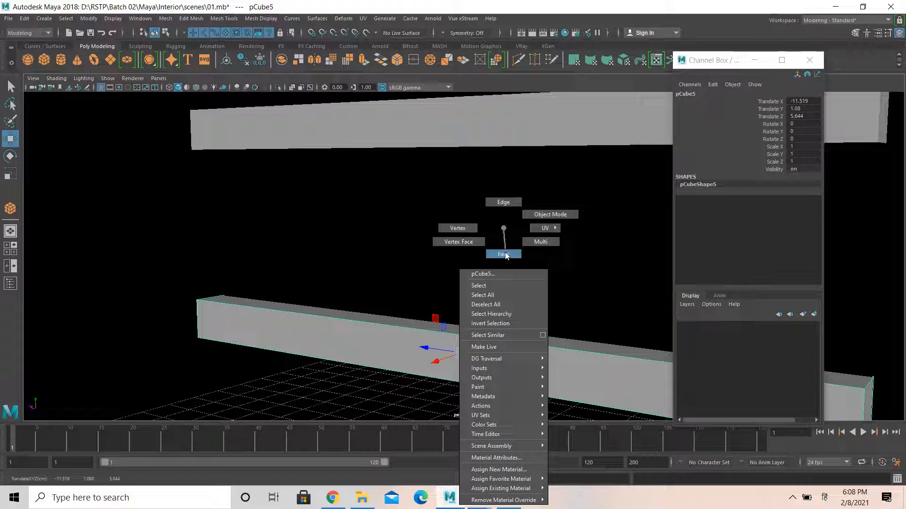
left_click(504, 254)
left_click(534, 336)
left_click_drag(462, 282, 461, 261)
right_click(537, 327)
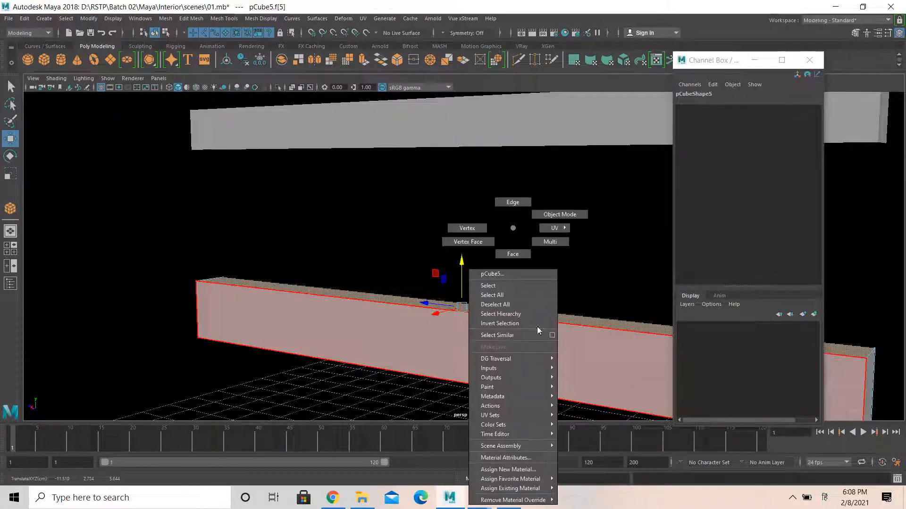
left_click(548, 213)
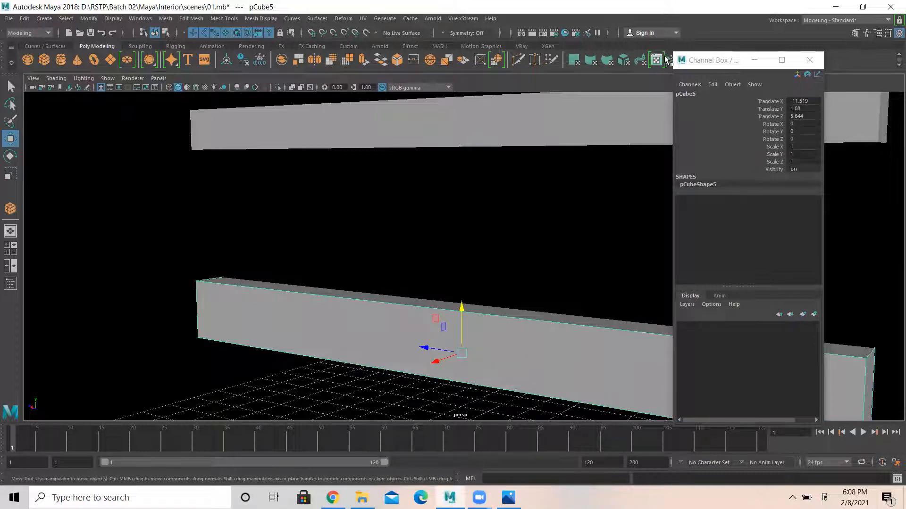
Step: Subdivide the lower beam by applying Add Divisions twice
left_click(854, 34)
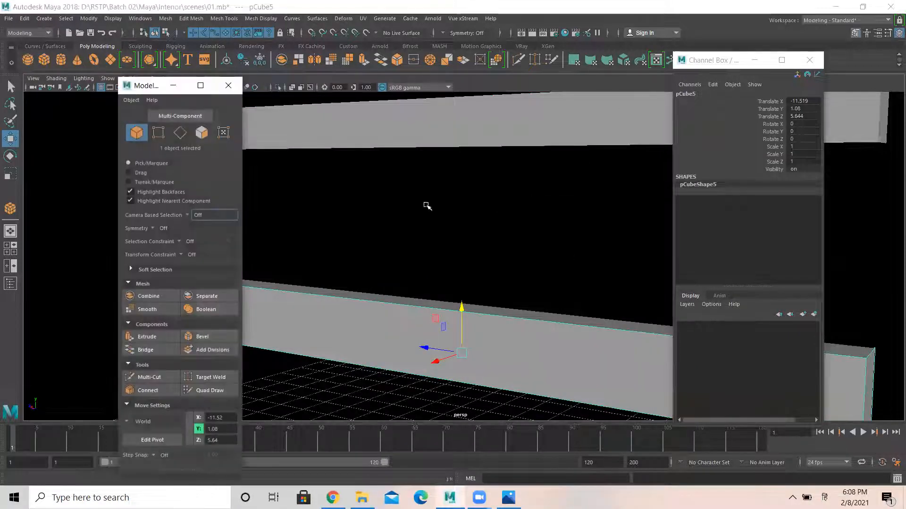
left_click(200, 350)
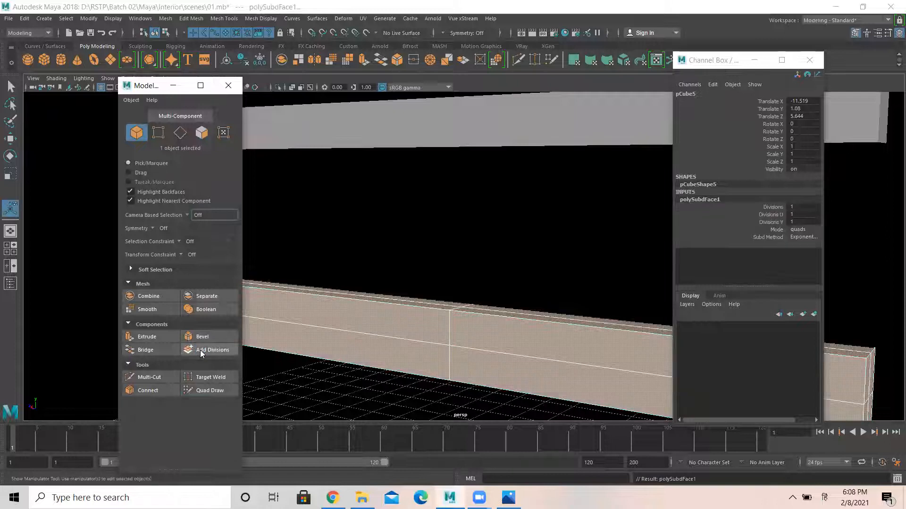
left_click(200, 350)
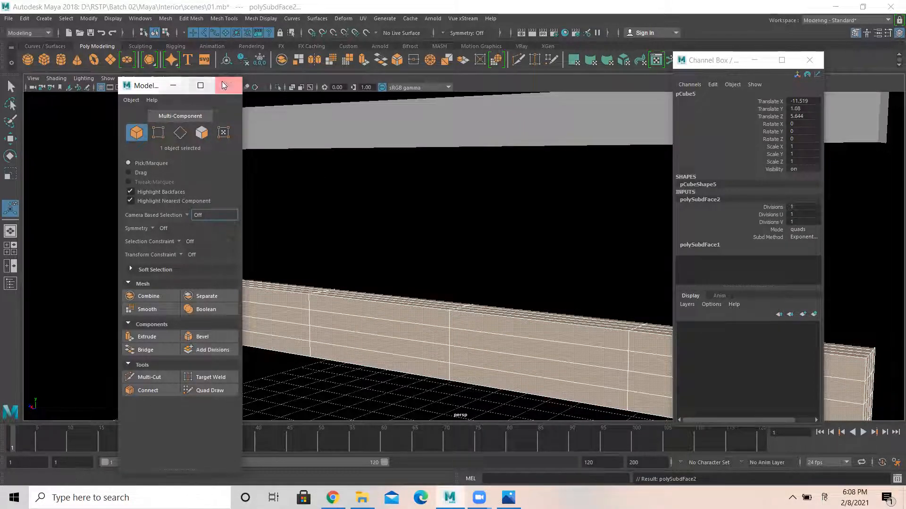
scroll(316, 302, "up", 5)
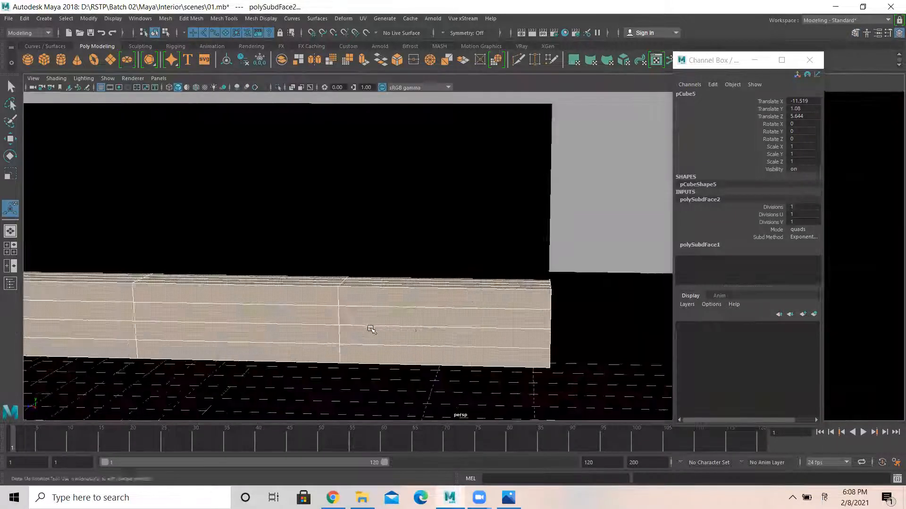
left_click_drag(372, 329, 376, 310, "alt")
left_click(196, 279)
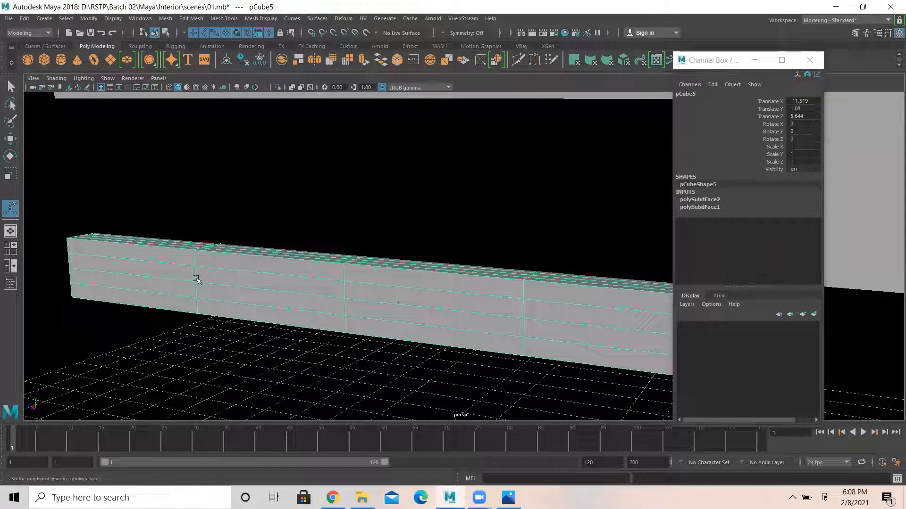
right_click_drag(151, 228, 151, 253)
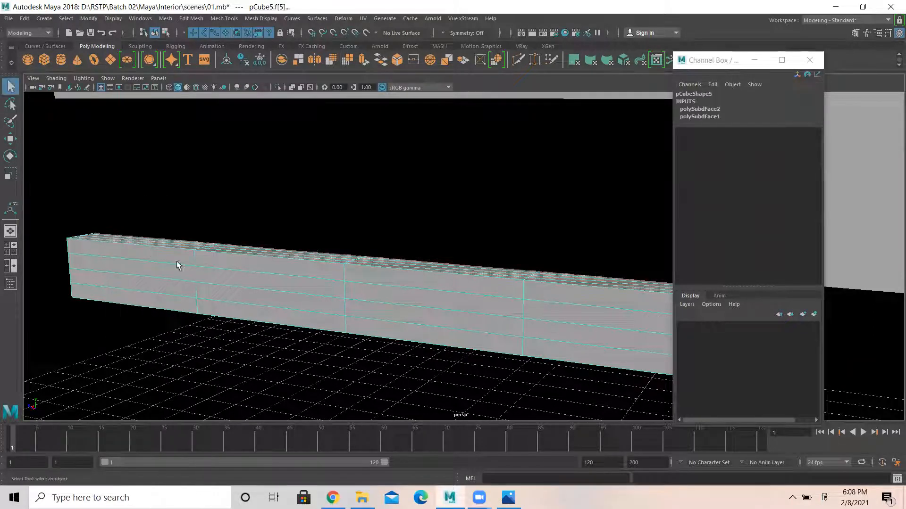
left_click(198, 279)
left_click_drag(198, 279, 648, 250, "alt")
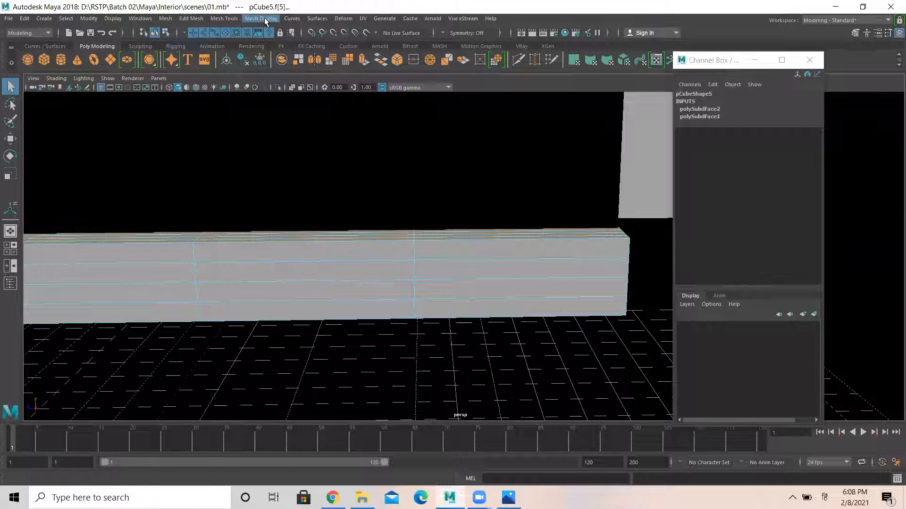
key("f")
scroll(421, 204, "down", 5)
middle_click_drag(446, 178, 568, 184, "alt")
left_click_drag(565, 218, 542, 233, "alt")
mouse_move(542, 232)
right_mouse_down("alt")
mouse_move(477, 232)
mouse_move(534, 228)
right_mouse_up("alt")
left_click_drag(533, 228, 481, 238, "alt")
mouse_move(549, 250)
middle_mouse_down("alt")
mouse_move(583, 257)
mouse_move(539, 250)
middle_mouse_up("alt")
Step: Close the Channel Box and insert edge loops just either side of the lower beam's three vertical division lines
left_click(808, 60)
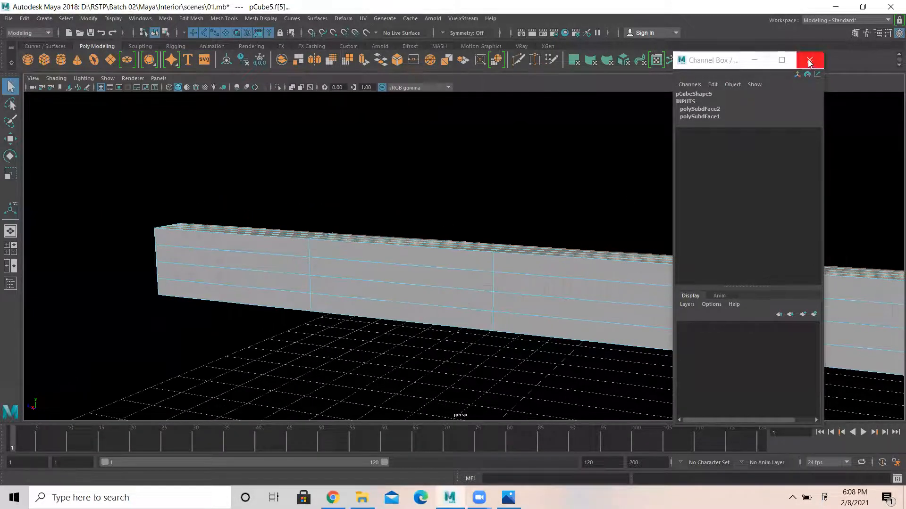
left_click(228, 21)
left_click(250, 95)
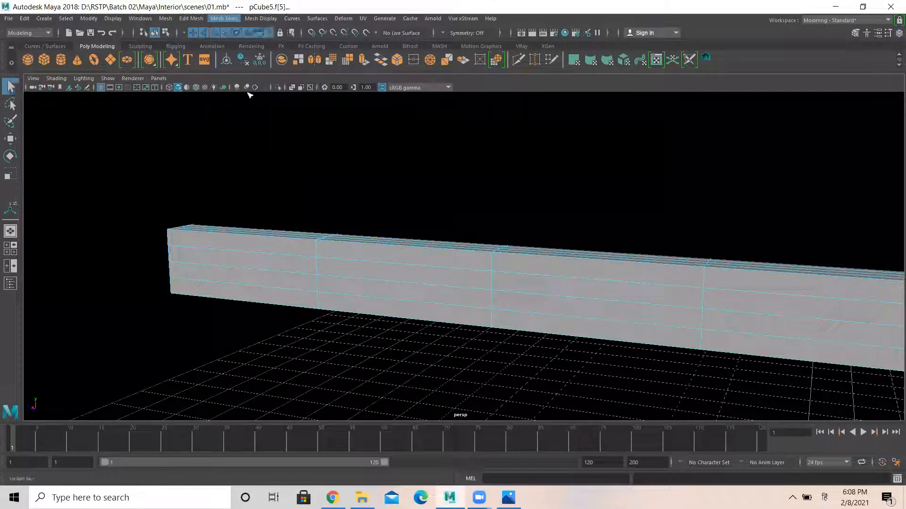
left_click(318, 240)
left_click_drag(311, 239, 316, 242)
left_click(490, 255)
left_click_drag(502, 255, 497, 253)
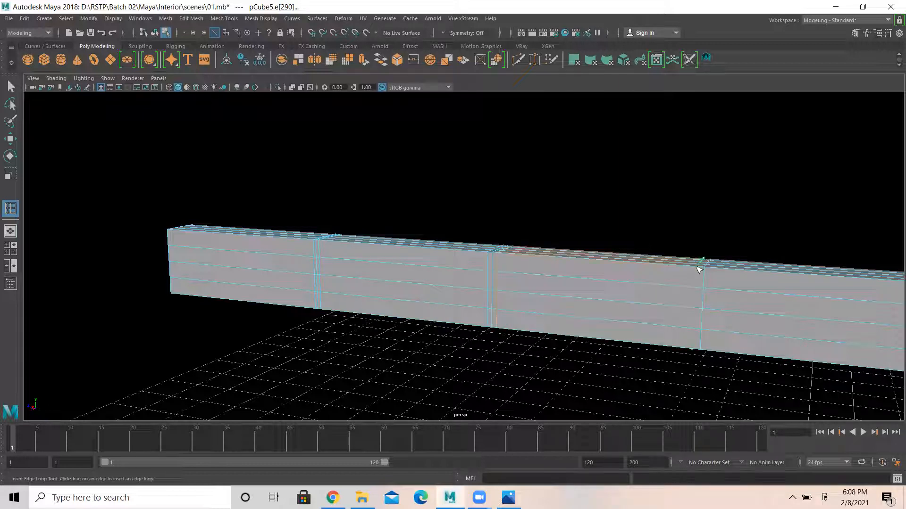
left_click(702, 269)
left_click_drag(721, 272, 712, 274)
Step: Delete the three lengthwise edge loops running along the lower beam's front side
right_click_drag(771, 297, 767, 203)
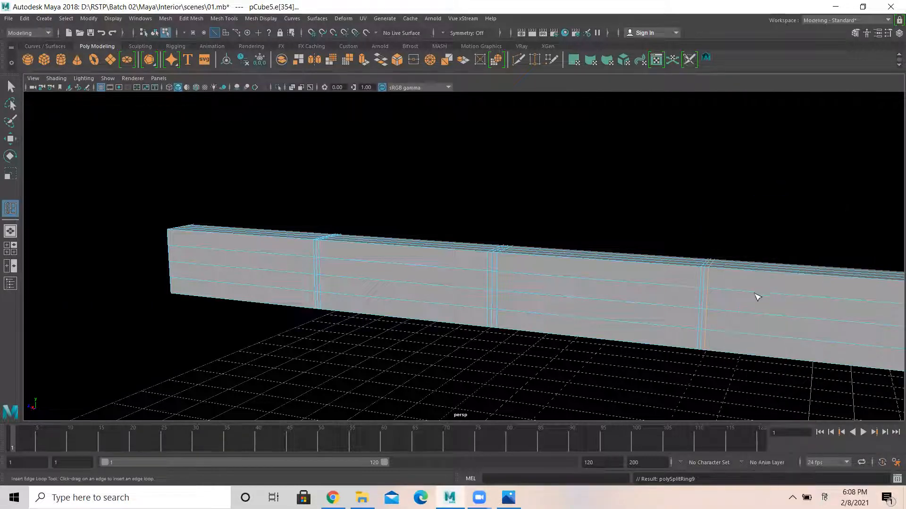
left_click(754, 294)
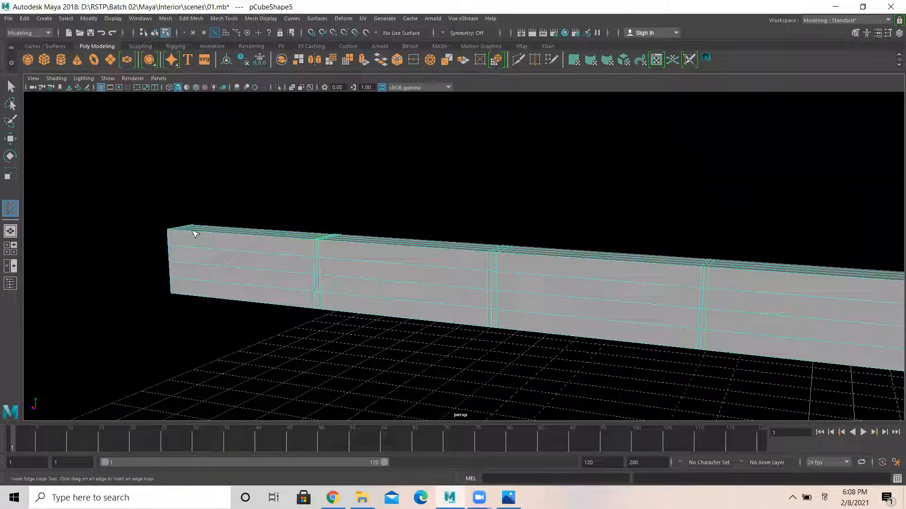
left_click(10, 139)
right_click_drag(781, 293, 777, 202)
left_click(761, 291)
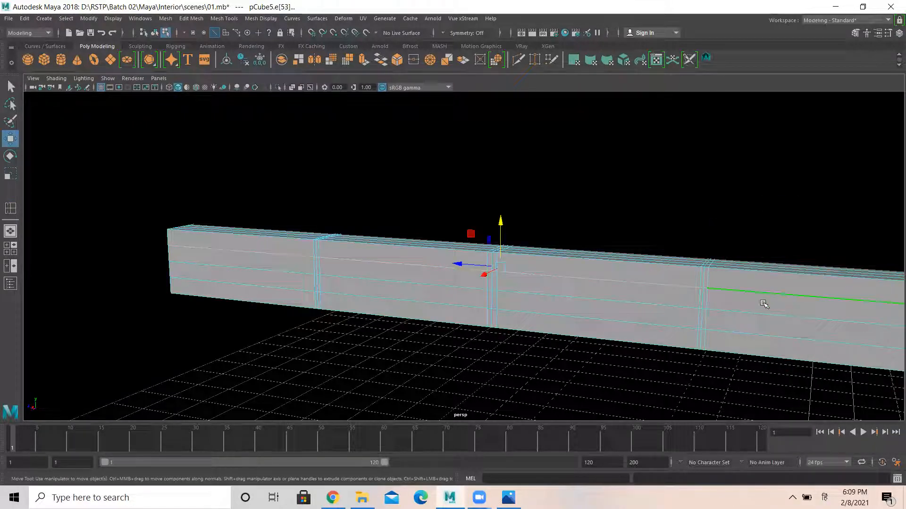
left_click(760, 310)
left_click(756, 338)
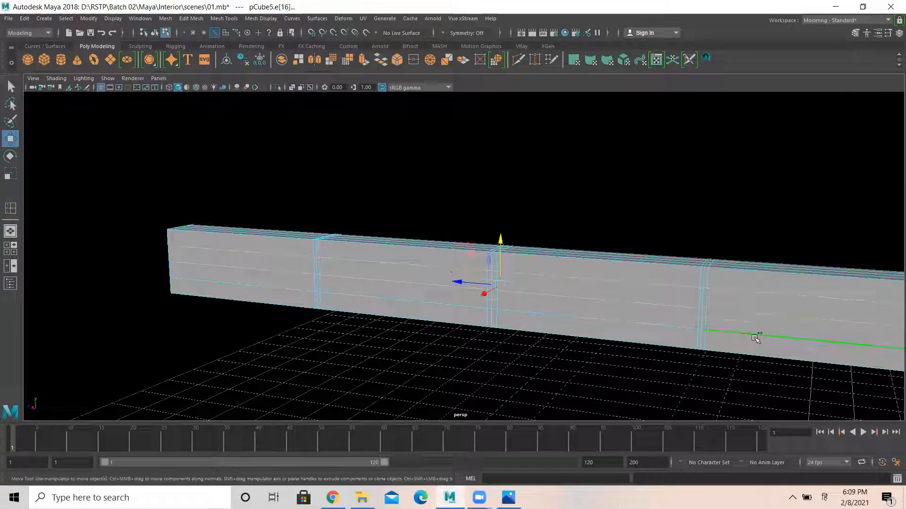
right_click_drag(754, 306, 718, 320, "shift")
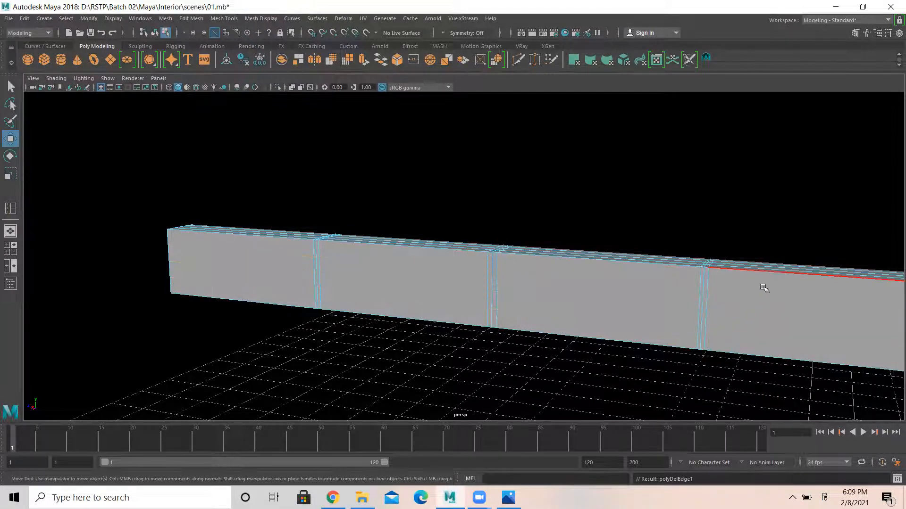
Step: Delete the lengthwise edge loops running along the top of the lower beam
left_click_drag(765, 288, 731, 297, "alt")
middle_click_drag(798, 237, 287, 391, "alt")
middle_click_drag(559, 248, 373, 266, "alt")
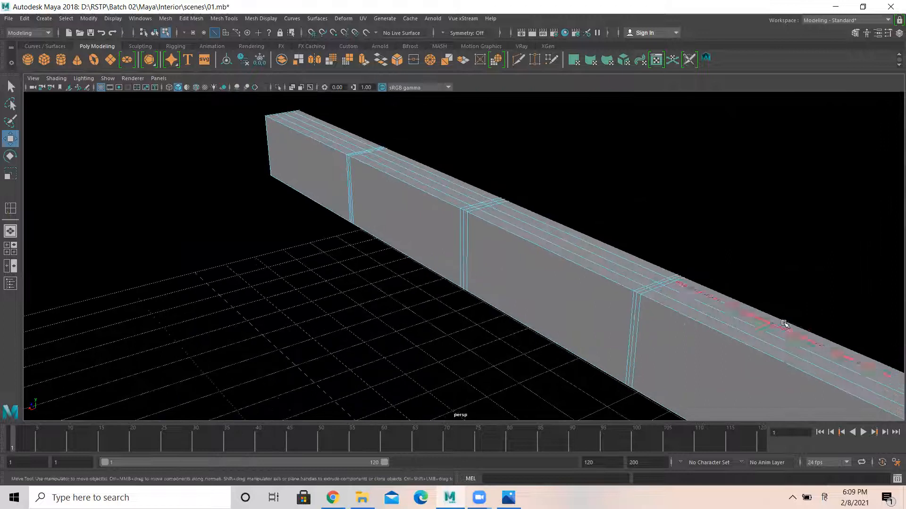
left_click(773, 324)
left_click(749, 334, "shift")
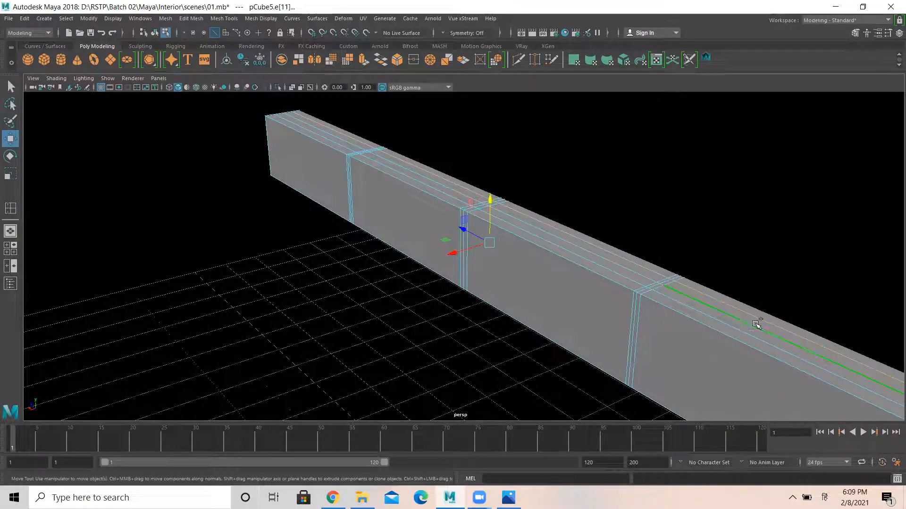
right_click_drag(750, 334, 691, 344, "shift")
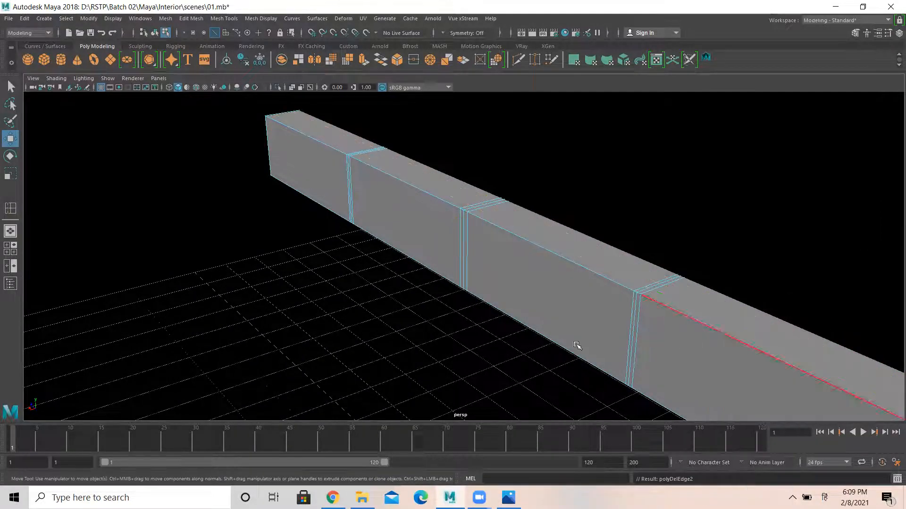
Step: Select the four large front faces of the lower beam, leaving out the narrow strips between them
scroll(476, 302, "down", 3)
left_click_drag(461, 301, 512, 330, "alt")
middle_click_drag(512, 330, 777, 164, "alt")
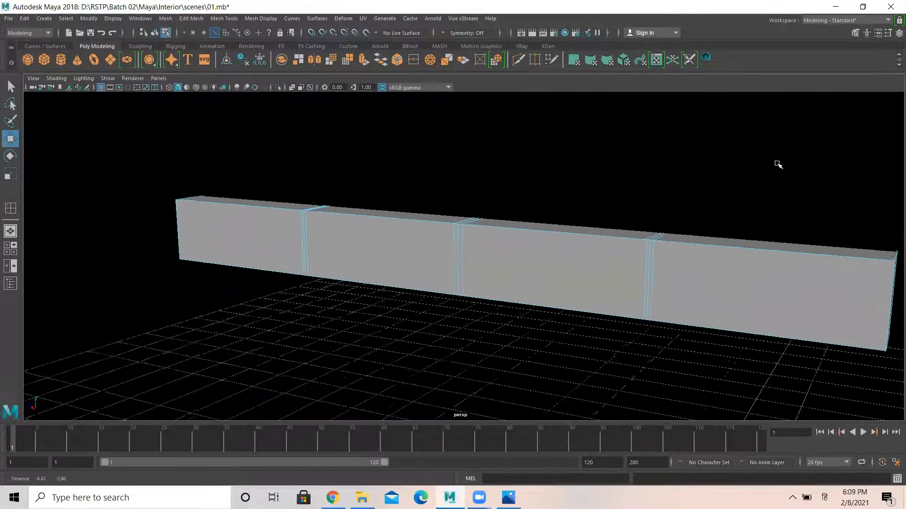
middle_click_drag(672, 285, 699, 269, "alt")
right_click_drag(720, 261, 718, 256)
left_click(717, 257)
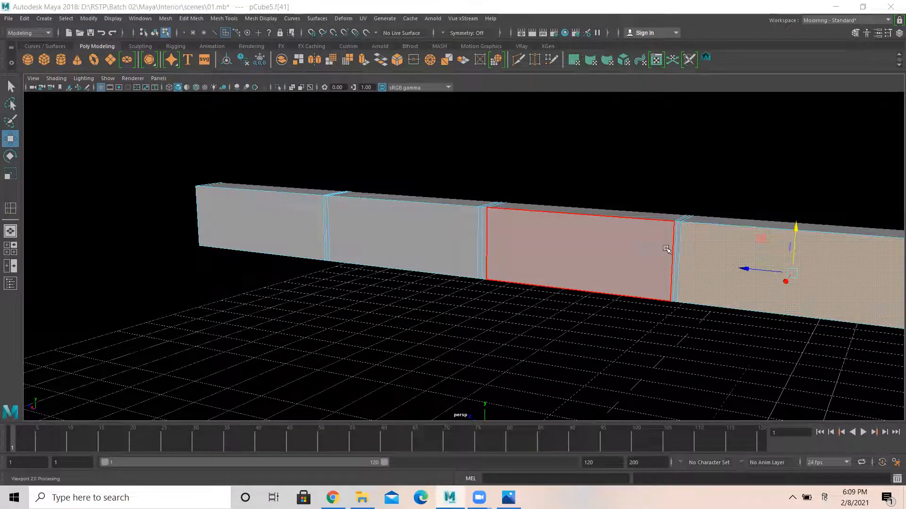
scroll(721, 258, "down", 1)
scroll(675, 259, "up", 1)
left_click_drag(748, 262, 784, 270, "alt")
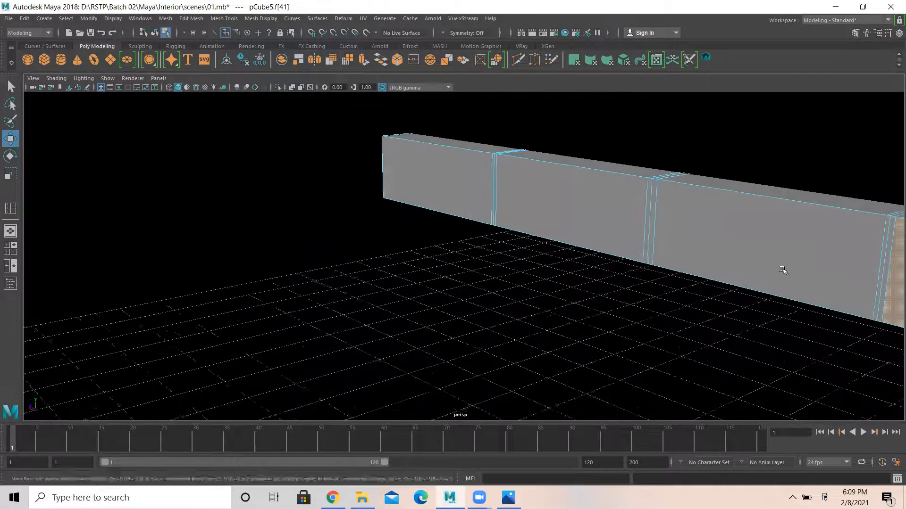
middle_click_drag(785, 271, 251, 257, "alt")
middle_click_drag(670, 272, 302, 232, "alt")
scroll(528, 264, "up", 2)
middle_click_drag(556, 267, 614, 274, "alt")
middle_click_drag(316, 208, 440, 239, "alt")
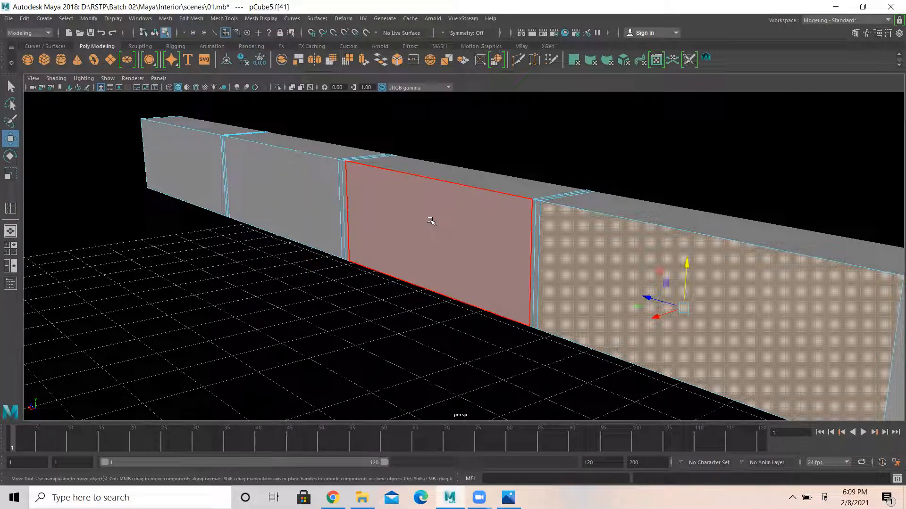
left_click(431, 220, "shift")
left_click(299, 196, "shift")
left_click(193, 163, "shift")
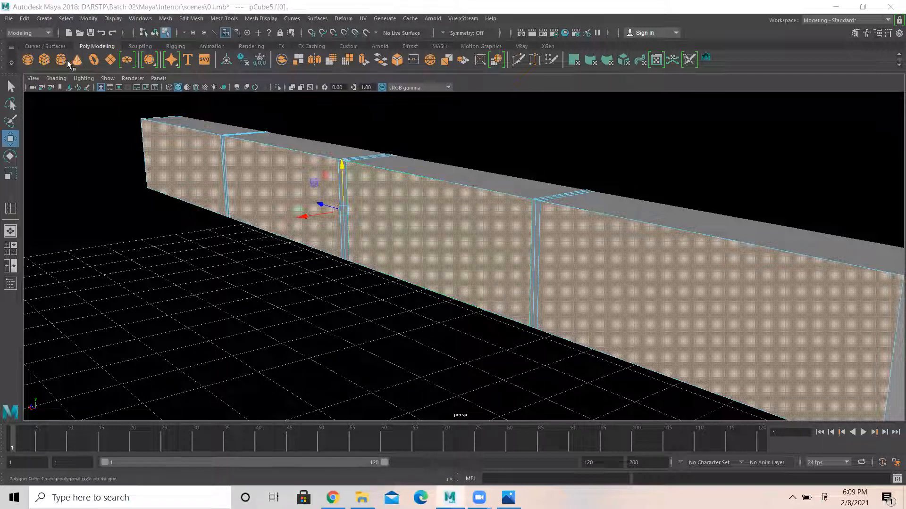
Step: Extrude the four front faces of the lower beam and scale them inward in both directions to leave thin borders
left_click(166, 18)
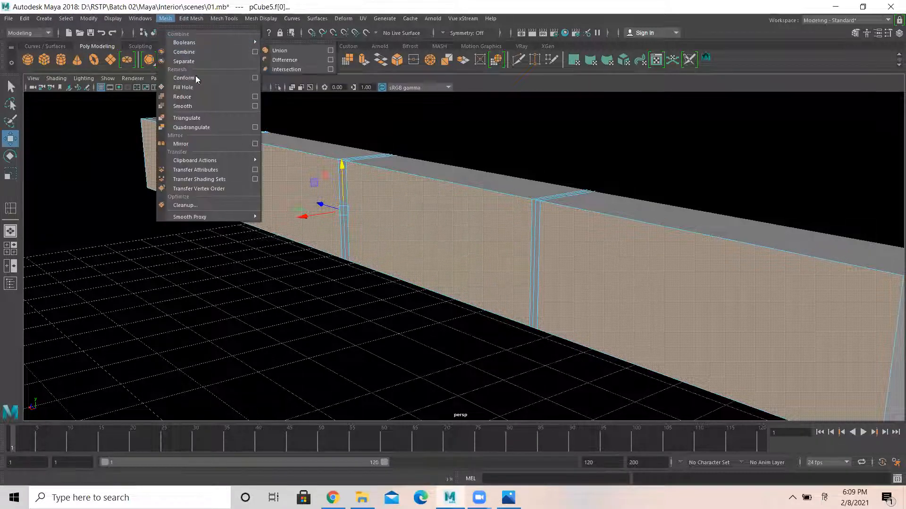
mouse_move(186, 20)
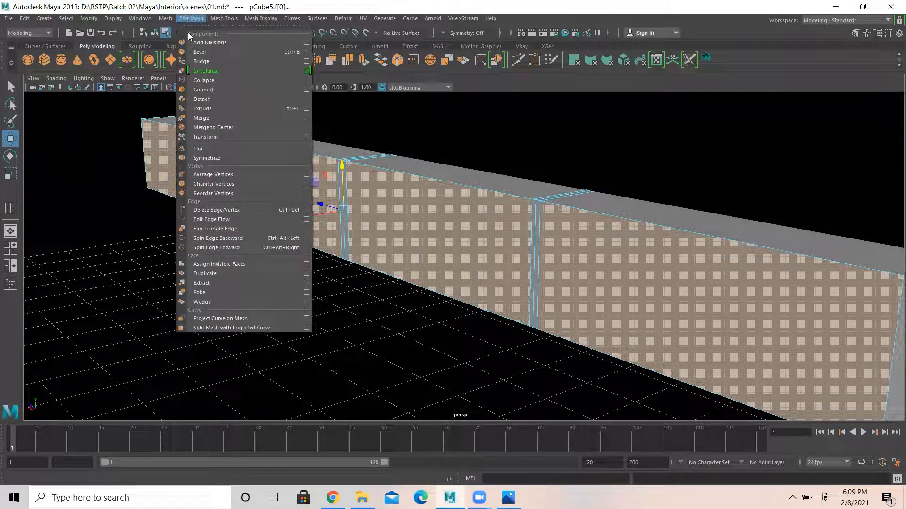
left_click(213, 113)
left_click_drag(249, 233, 627, 273, "alt")
middle_click_drag(627, 273, 840, 165, "alt")
scroll(485, 214, "down", 2)
middle_click_drag(491, 200, 809, 168, "alt")
left_click_drag(417, 305, 296, 290, "alt")
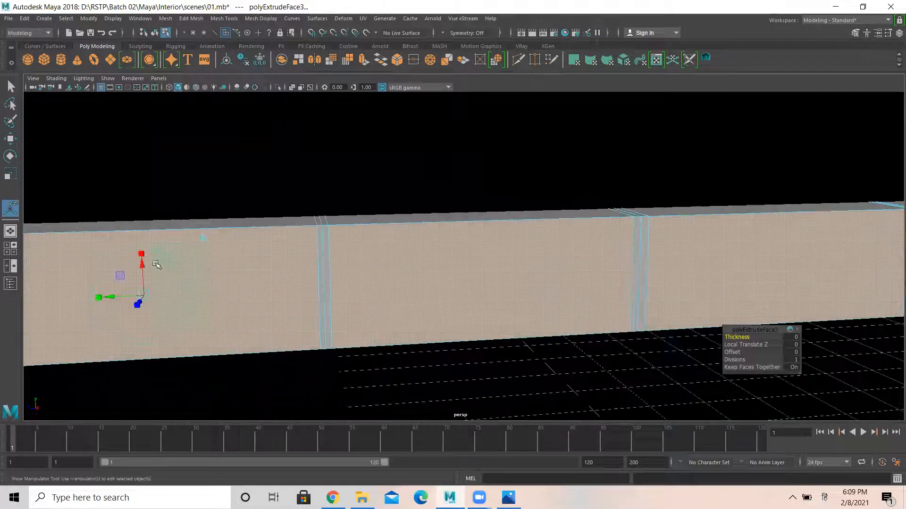
left_click_drag(141, 253, 141, 258)
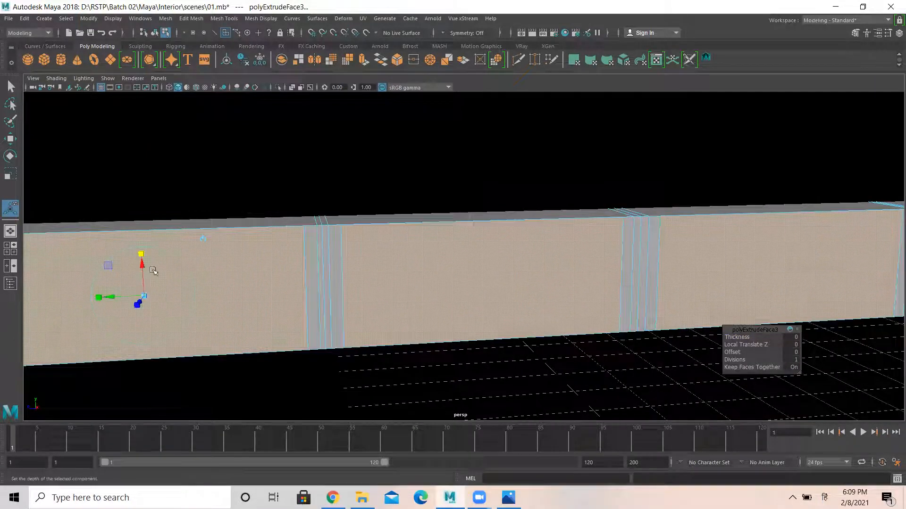
left_click_drag(101, 297, 105, 297)
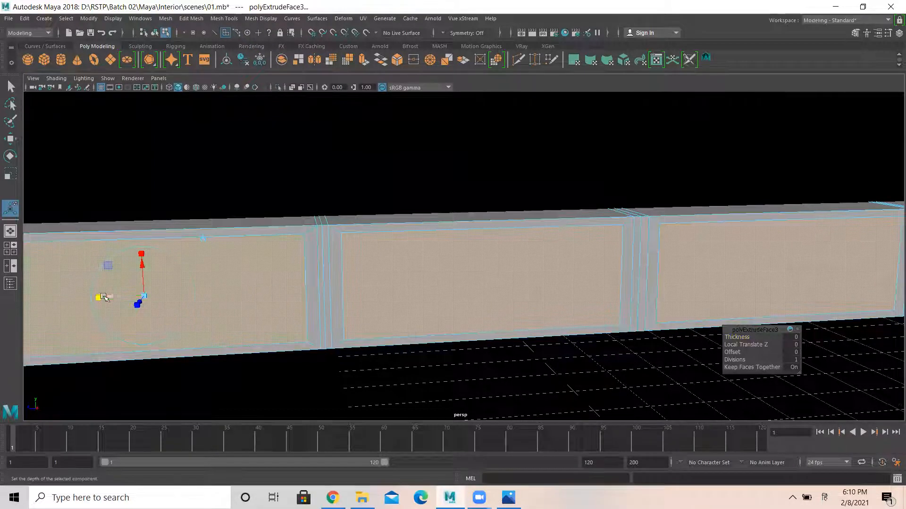
left_click_drag(99, 298, 100, 298)
left_click_drag(141, 250, 141, 252)
right_click_drag(427, 264, 361, 255, "alt")
left_click_drag(362, 255, 403, 262, "alt")
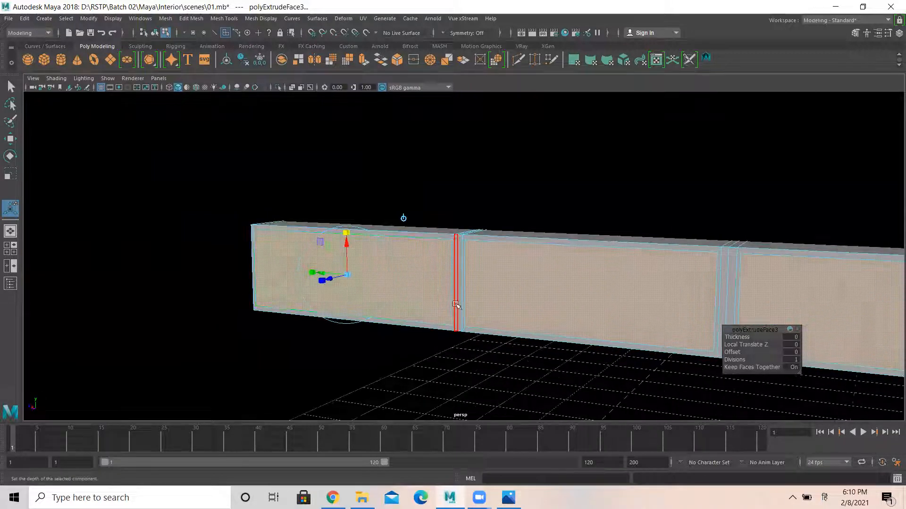
Step: Push the lower beam's inset panel faces slightly outward and return to object mode
left_click_drag(455, 306, 417, 306, "alt")
left_click_drag(434, 254, 431, 253)
left_click_drag(575, 277, 620, 262, "alt")
right_click_drag(621, 263, 677, 201)
scroll(677, 302, "up", 5)
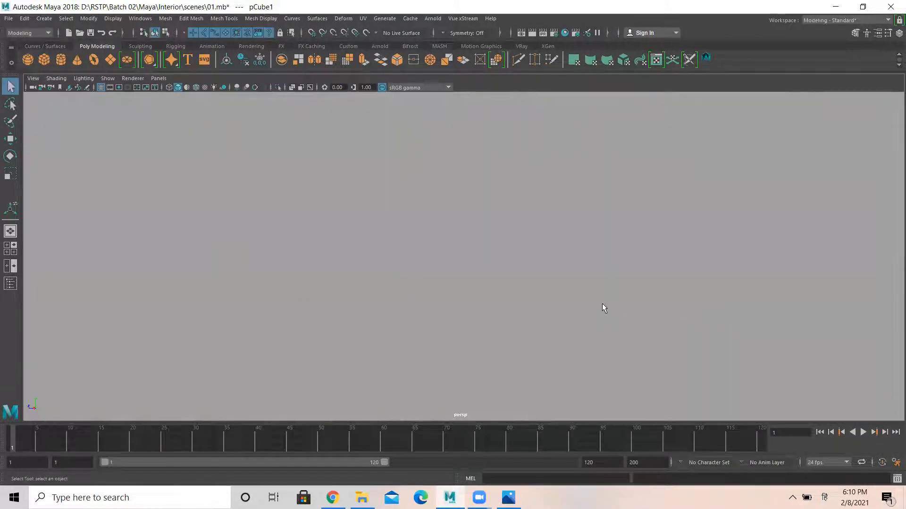
Step: Check the shelf in the home-decor.jpg reference and select the front face of the upper beam
scroll(602, 304, "down", 5)
left_click_drag(572, 294, 726, 297, "alt")
scroll(428, 268, "down", 2)
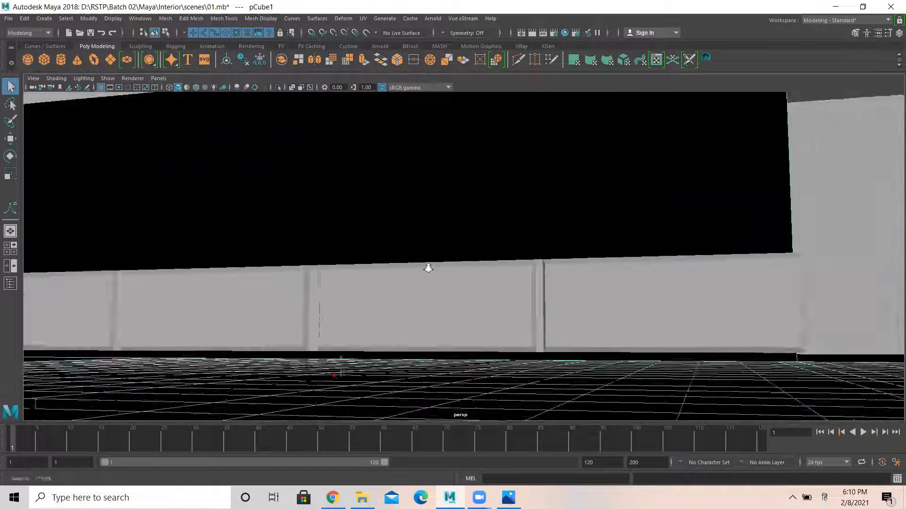
scroll(369, 295, "up", 4)
left_click(326, 222)
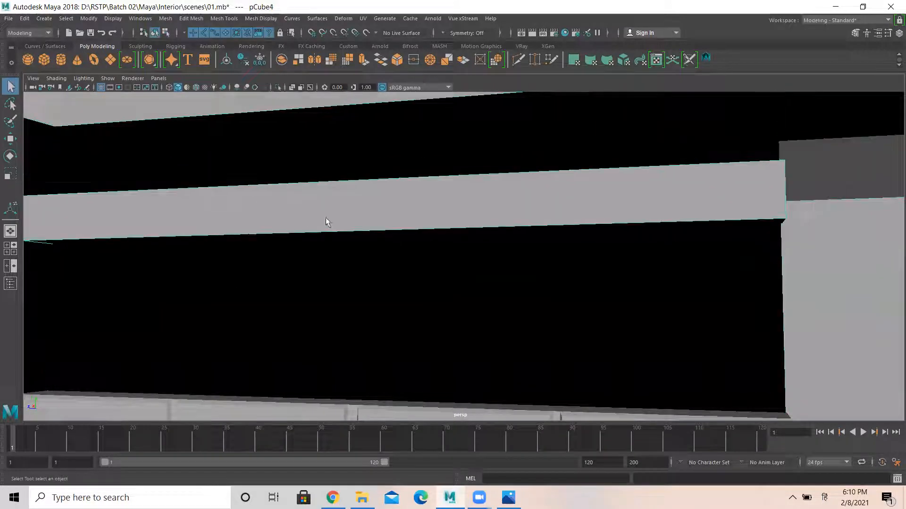
middle_click_drag(326, 222, 456, 251, "alt")
left_click_drag(313, 239, 495, 251, "alt")
middle_click_drag(495, 250, 271, 270, "alt")
right_click(329, 205)
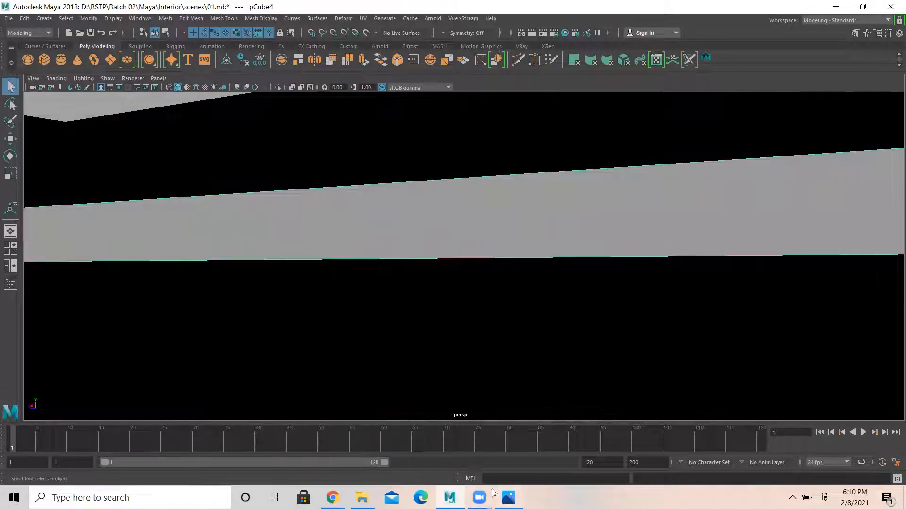
left_click(507, 497)
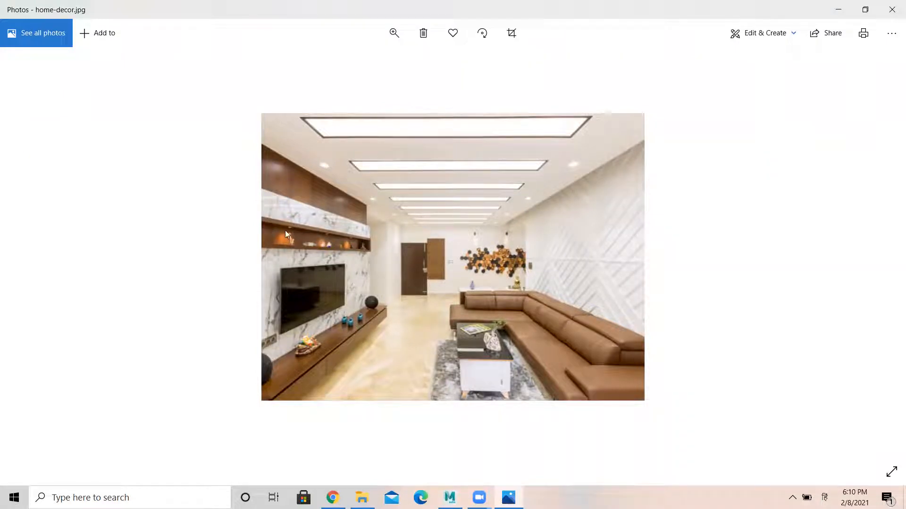
left_click(838, 9)
right_click_drag(495, 207, 501, 225)
scroll(572, 235, "down", 1)
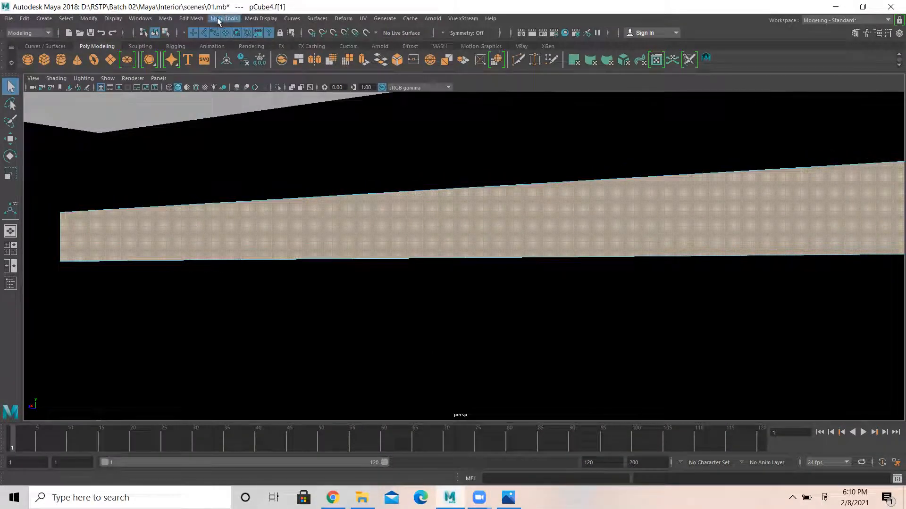
Step: Extrude the upper beam's front face and scale it inward in height and length to leave a thin frame
left_click(188, 20)
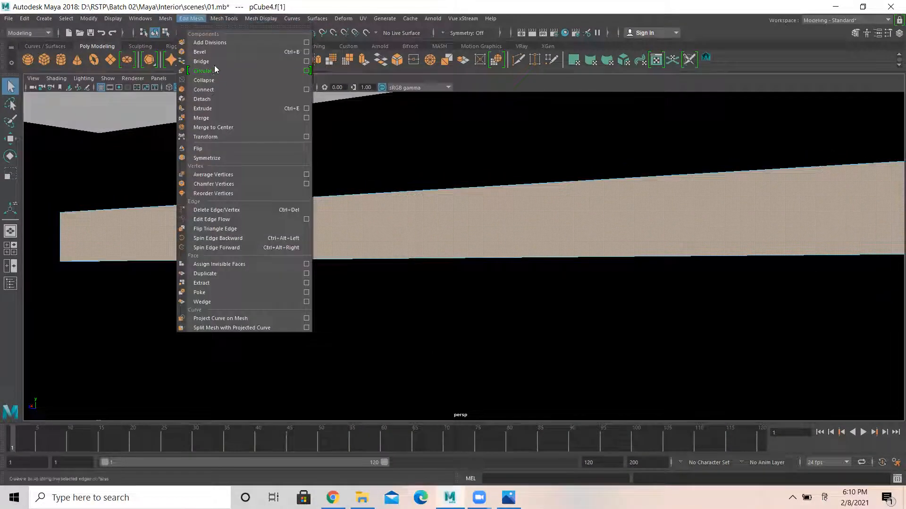
left_click(210, 105)
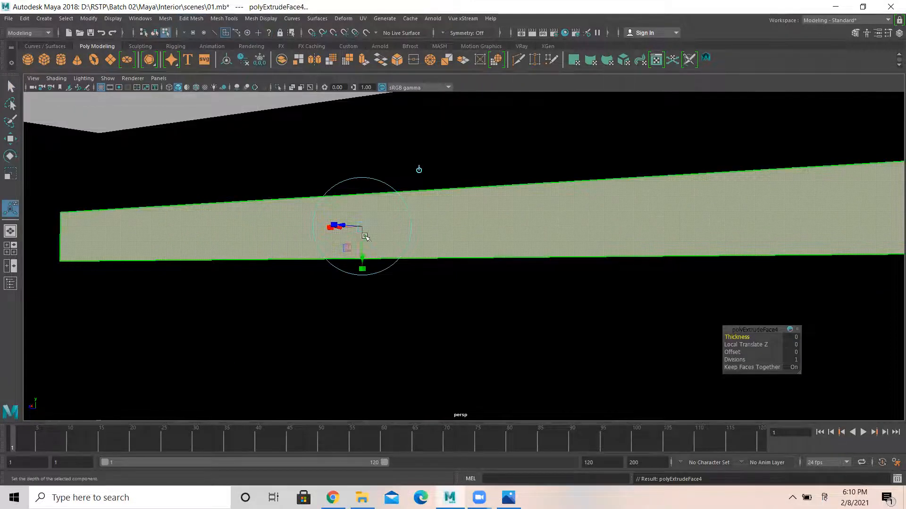
left_click_drag(364, 236, 410, 240)
middle_click_drag(364, 236, 409, 241, "alt")
left_click_drag(386, 232, 418, 262)
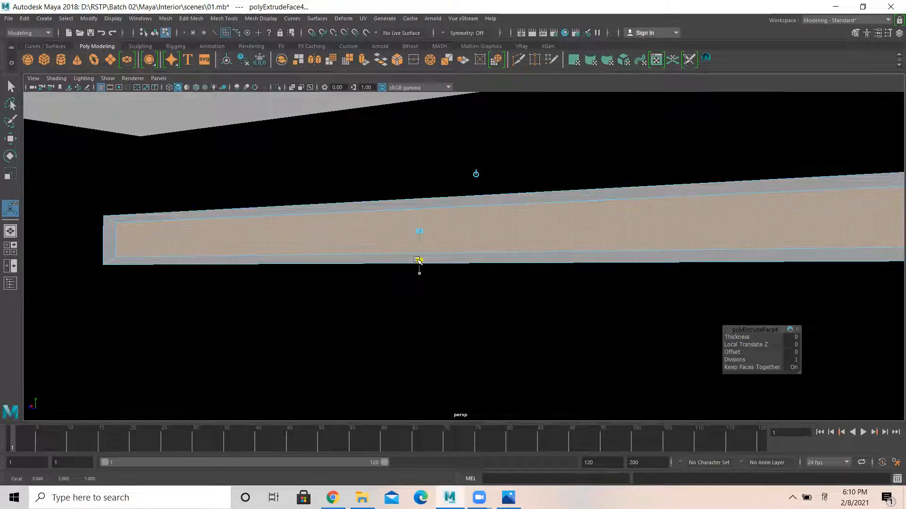
left_click_drag(384, 234, 385, 235)
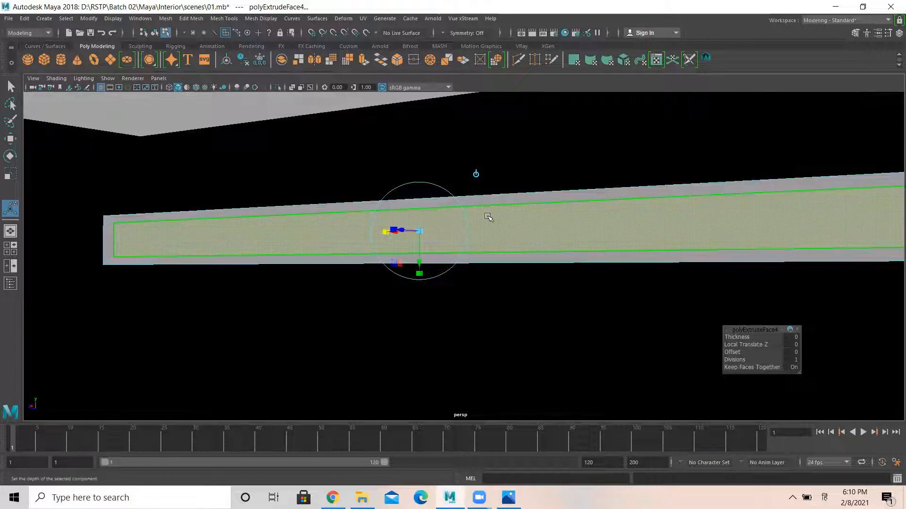
left_click_drag(528, 240, 478, 248, "alt")
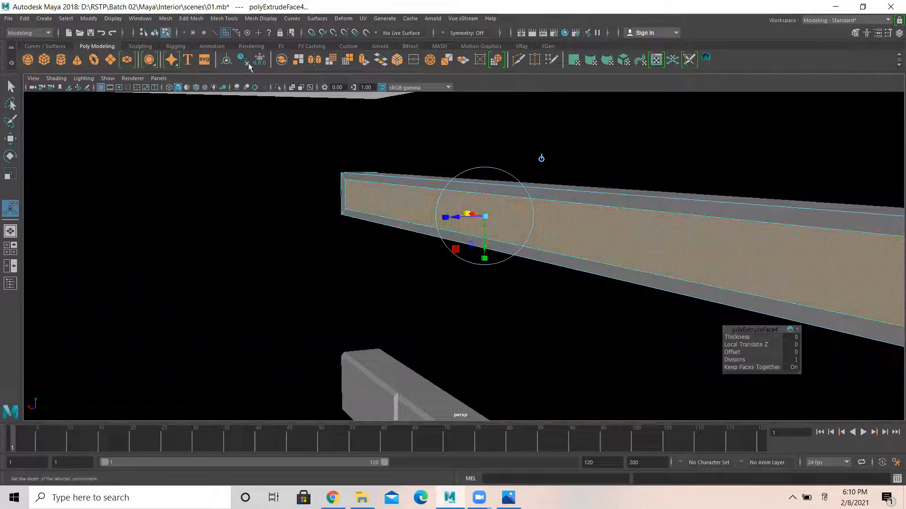
Step: Extrude the upper beam's inset face again, push it inward to hollow out the shelf, and return to object mode
left_click(195, 20)
left_click(228, 122)
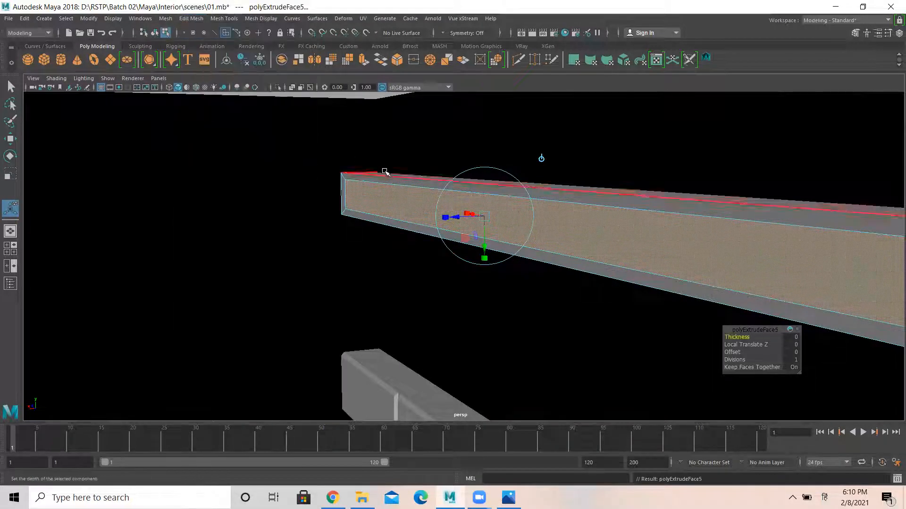
left_click_drag(466, 218, 505, 215)
right_click_drag(669, 224, 710, 206)
left_click_drag(570, 243, 467, 274, "alt")
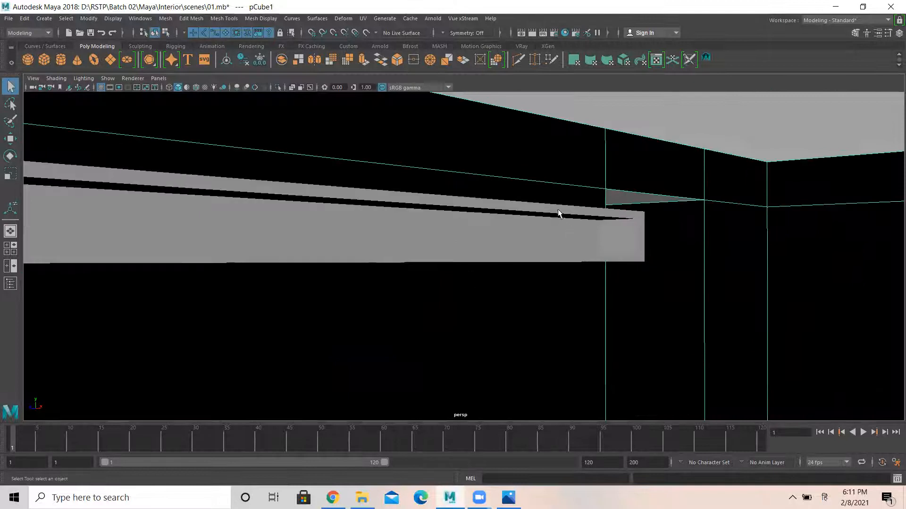
left_click(635, 116)
left_click_drag(553, 244, 527, 207, "alt")
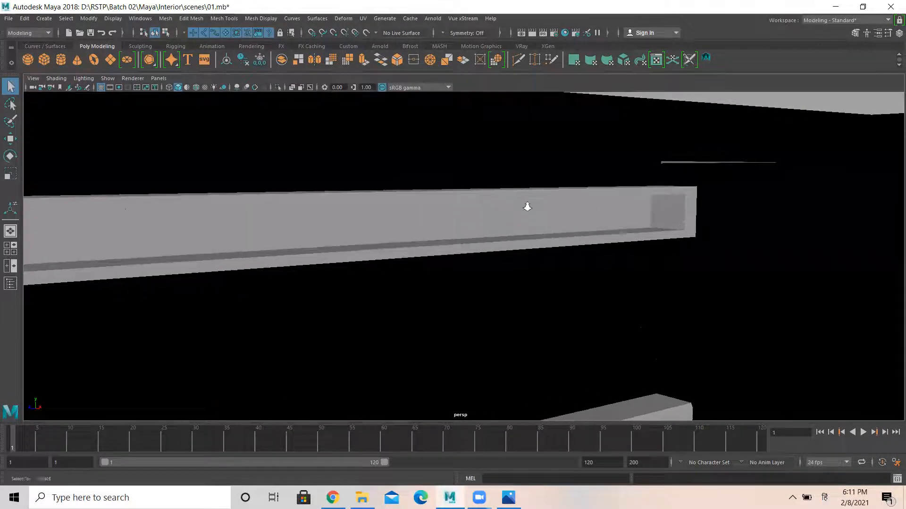
Step: Check the home-decor.jpg reference and draw a polygon cube in the side view covering the TV wall between the upper band and the low unit
left_click(508, 497)
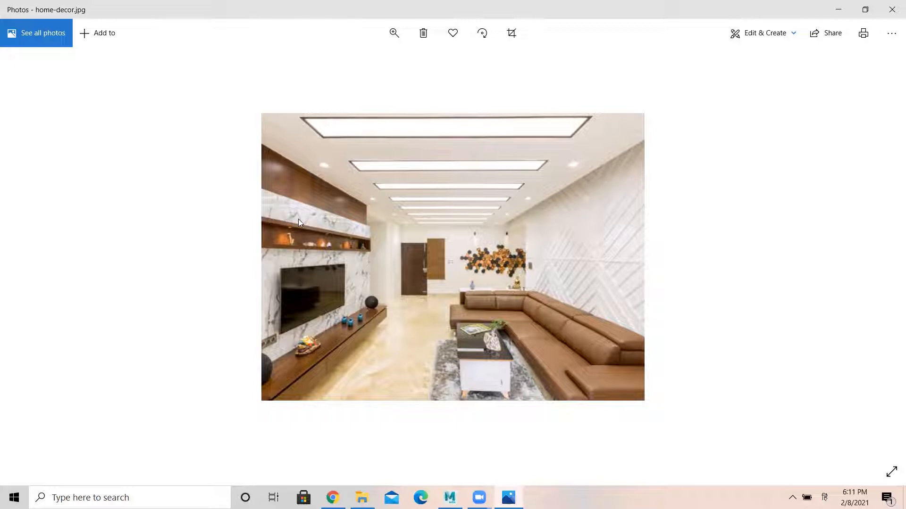
left_click(838, 10)
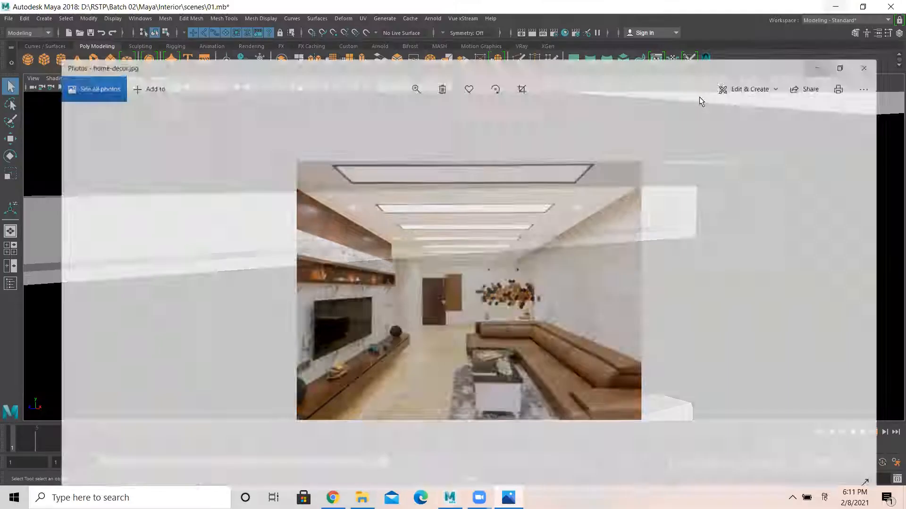
key("space")
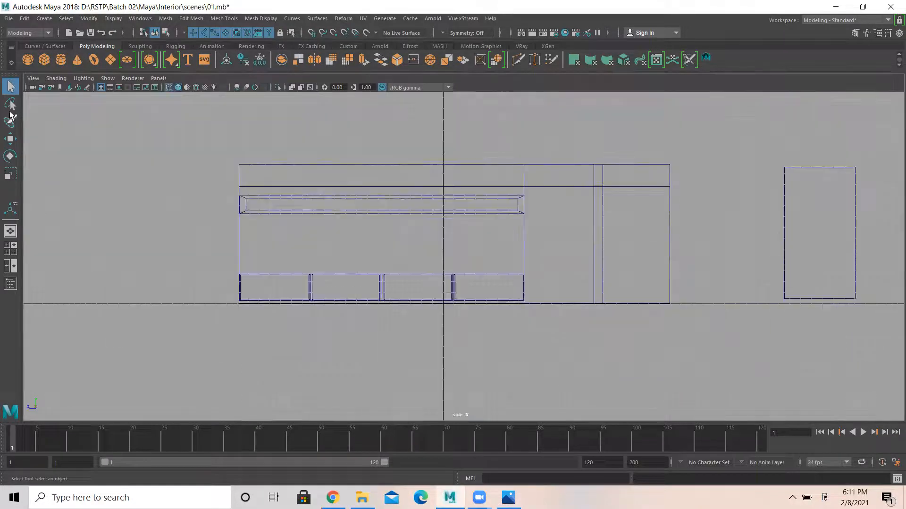
left_click(44, 60)
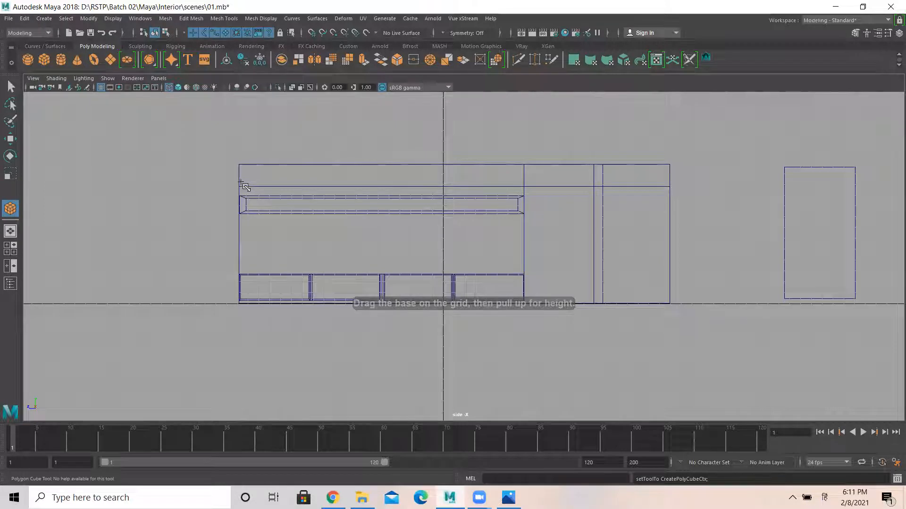
left_click_drag(242, 183, 525, 264)
key("space")
key("space")
Step: Move the new thin panel along X from the middle of the room to the TV wall
left_click_drag(439, 204, 630, 299, "alt")
middle_click_drag(630, 299, 355, 170, "alt")
right_click_drag(356, 170, 392, 235, "alt")
left_click_drag(392, 235, 432, 313)
scroll(431, 273, "down", 3)
key("w")
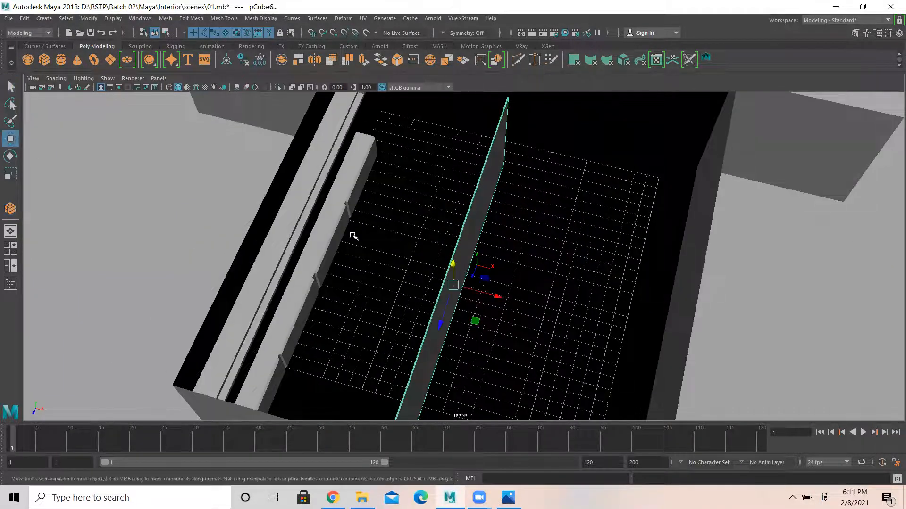
left_click_drag(495, 293, 321, 256)
Step: Select the floor faces of the room mesh in face component mode
left_click(146, 199)
left_click_drag(346, 283, 389, 318, "alt")
left_click(388, 318)
left_click_drag(336, 269, 252, 250, "alt")
scroll(439, 282, "up", 2)
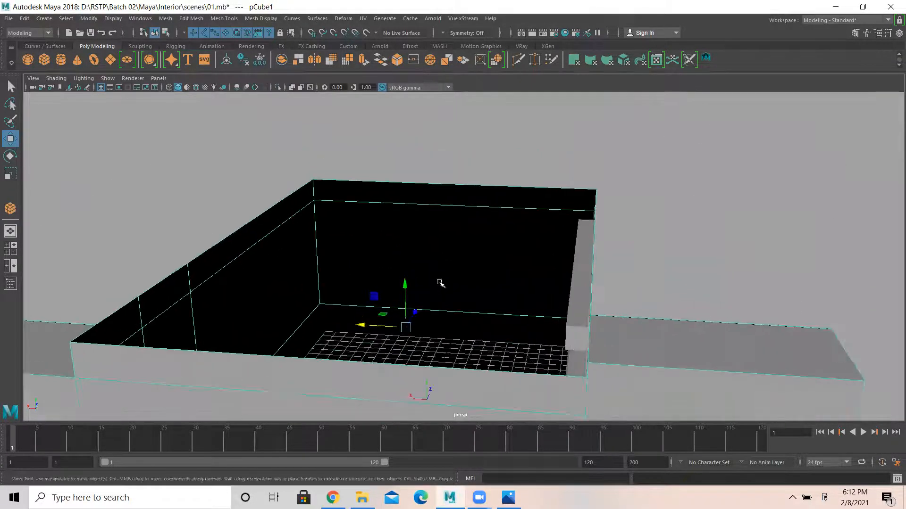
scroll(353, 283, "up", 3)
left_click_drag(359, 233, 466, 208, "alt")
right_click(467, 155)
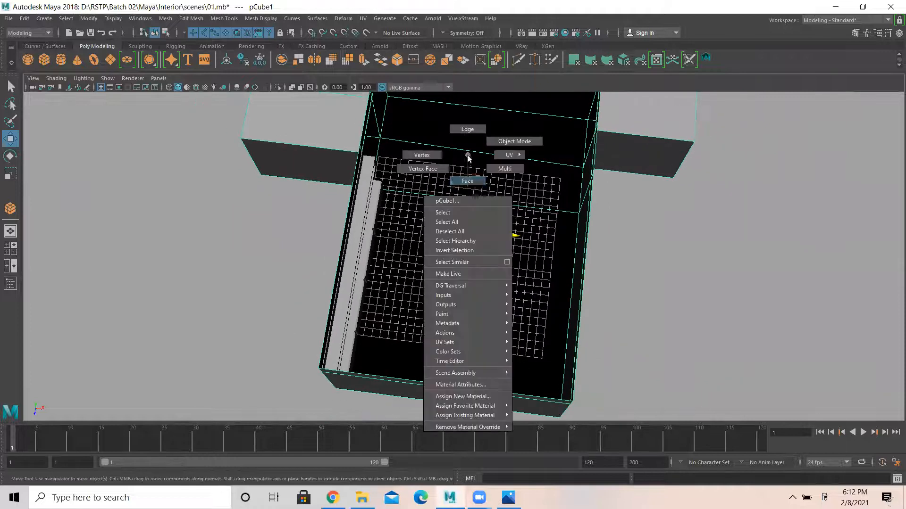
left_click(467, 181)
left_click(520, 337)
left_click_drag(520, 339, 495, 293, "alt")
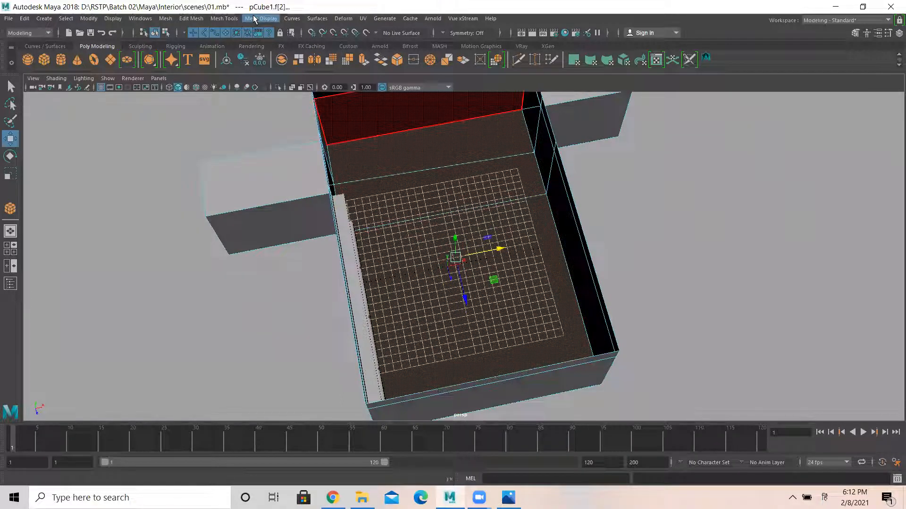
Step: Try to separate the room mesh with the Separate command
left_click(191, 19)
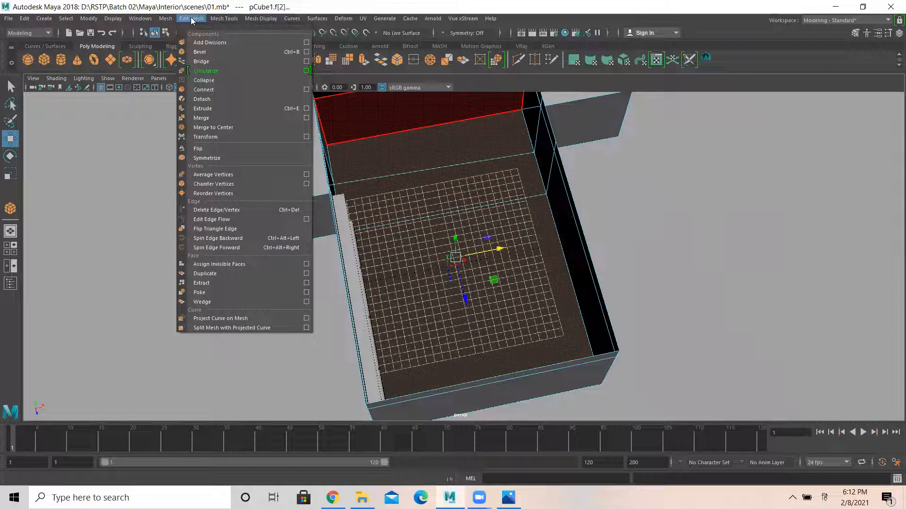
mouse_move(156, 22)
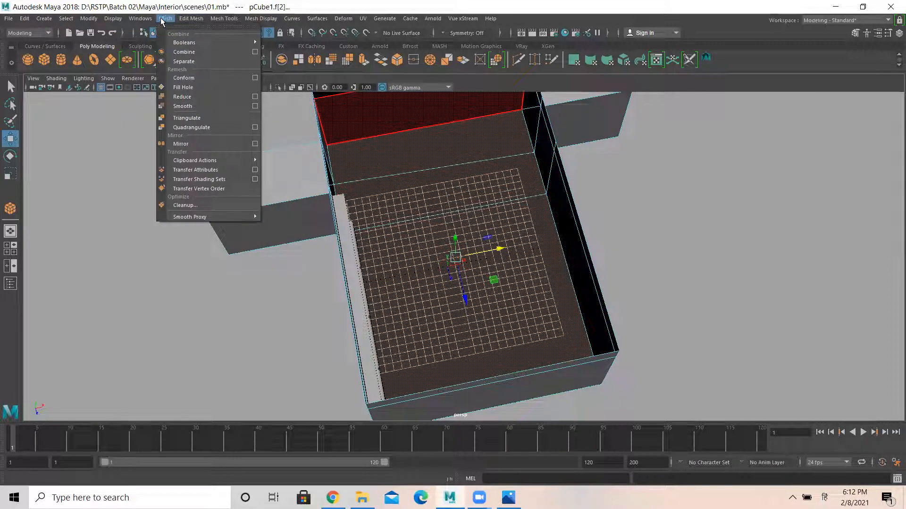
left_click(183, 61)
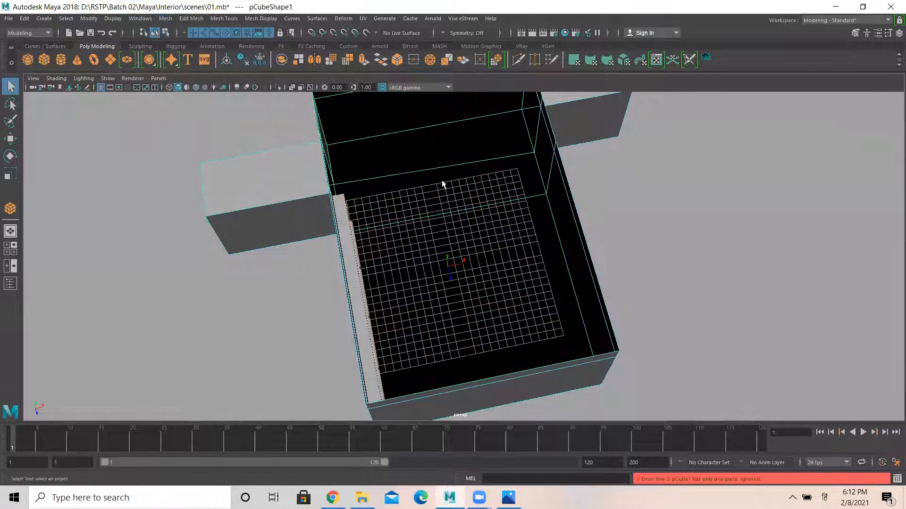
Step: Extract the floor faces from the room mesh and return to object mode
right_click_drag(408, 156, 413, 188)
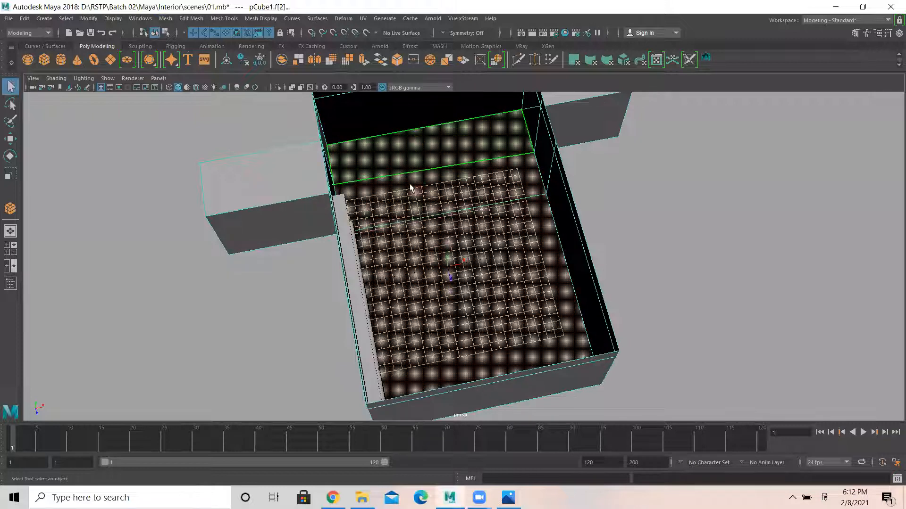
left_click(166, 18)
mouse_move(191, 18)
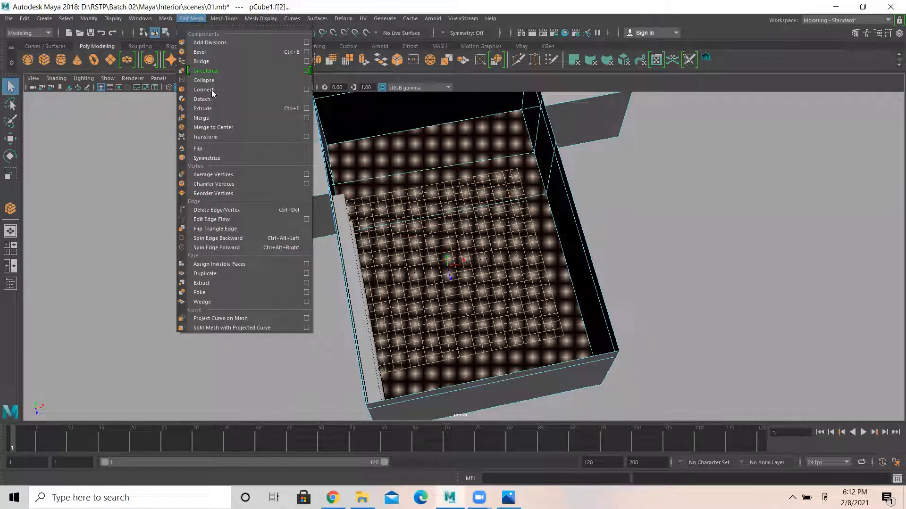
left_click(218, 282)
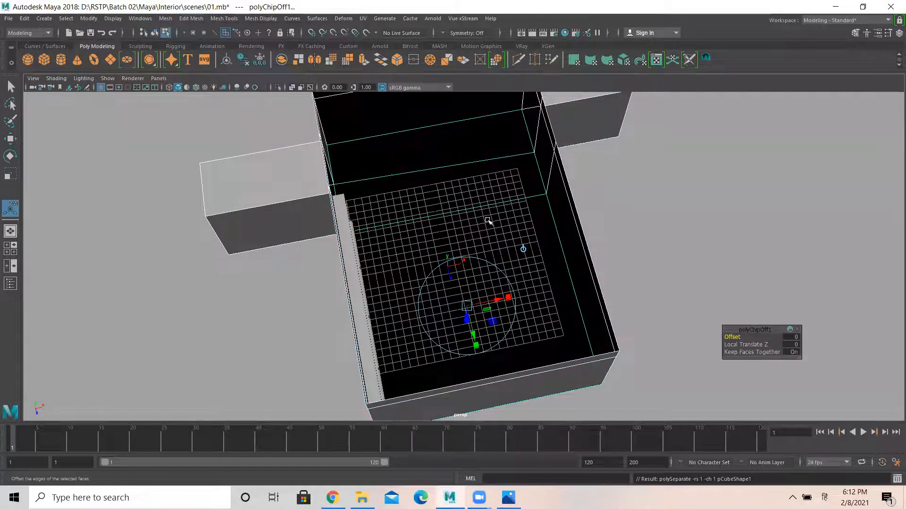
right_click_drag(540, 197, 581, 195)
right_click_drag(496, 197, 523, 155)
right_click_drag(500, 215, 540, 197)
left_click(505, 197)
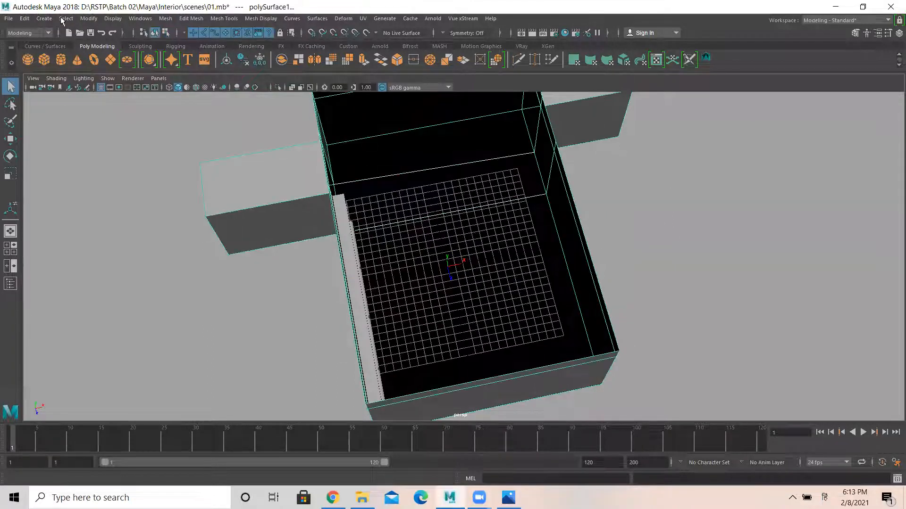
Step: Delete the history of the separated room meshes and select the extracted floor on its own
left_click(24, 19)
mouse_move(70, 129)
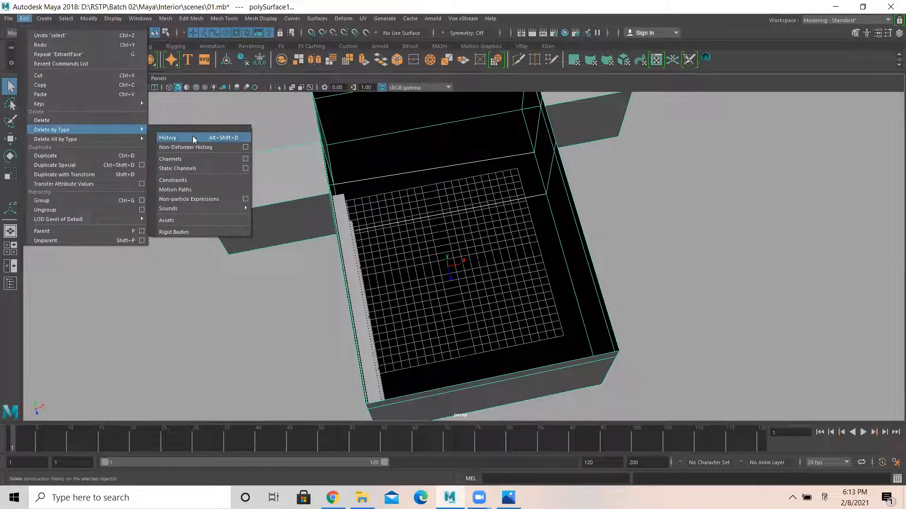
left_click(184, 147)
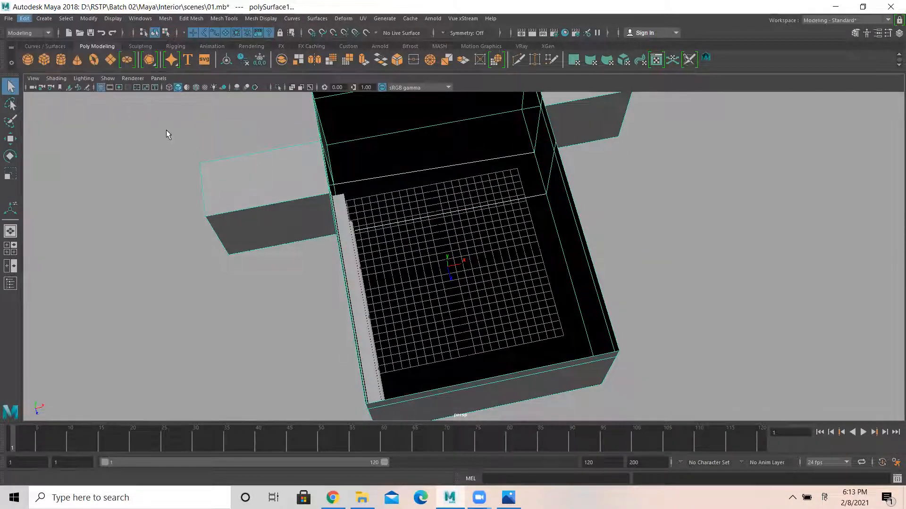
left_click(89, 18)
left_click(123, 95)
left_click(187, 288)
left_click(435, 250)
left_click_drag(512, 250, 376, 236, "alt")
scroll(519, 264, "up", 3)
mouse_move(531, 264)
left_mouse_down("alt")
mouse_move(537, 294)
mouse_move(596, 291)
mouse_move(467, 267)
mouse_move(396, 281)
mouse_move(400, 301)
mouse_move(455, 285)
mouse_move(398, 269)
mouse_move(530, 285)
mouse_move(449, 259)
mouse_move(514, 266)
left_mouse_up("alt")
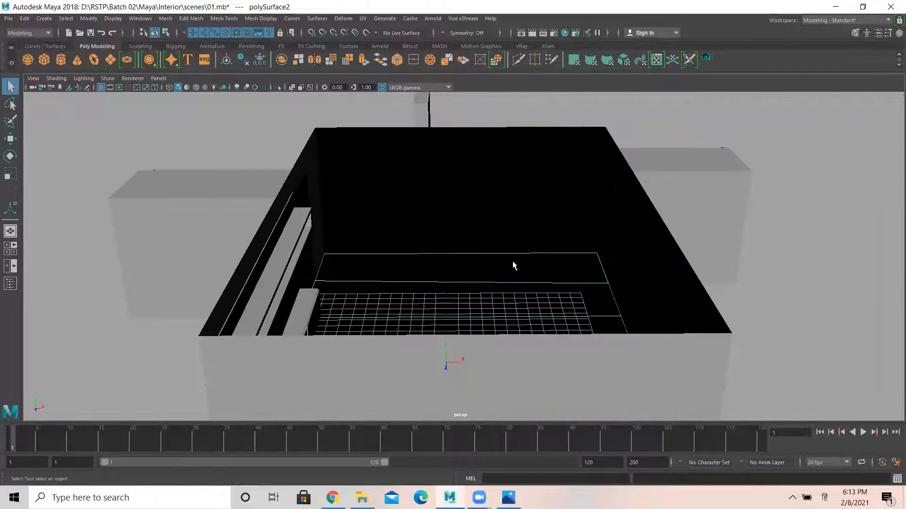
Step: Check the home-decor.jpg reference and draw a thin polygon cube for the TV in the side view, between the hollow shelf and the low unit
key("alt+Tab")
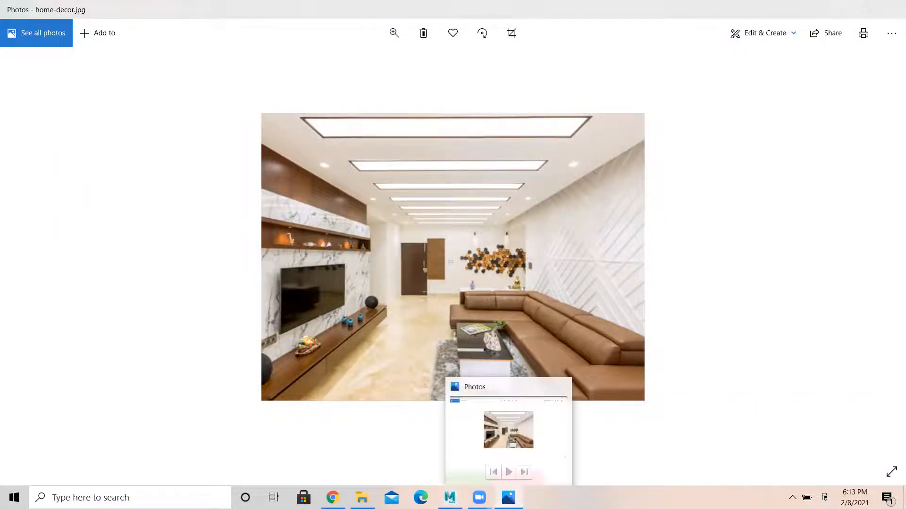
left_click(508, 497)
left_click_drag(370, 278, 434, 349, "alt")
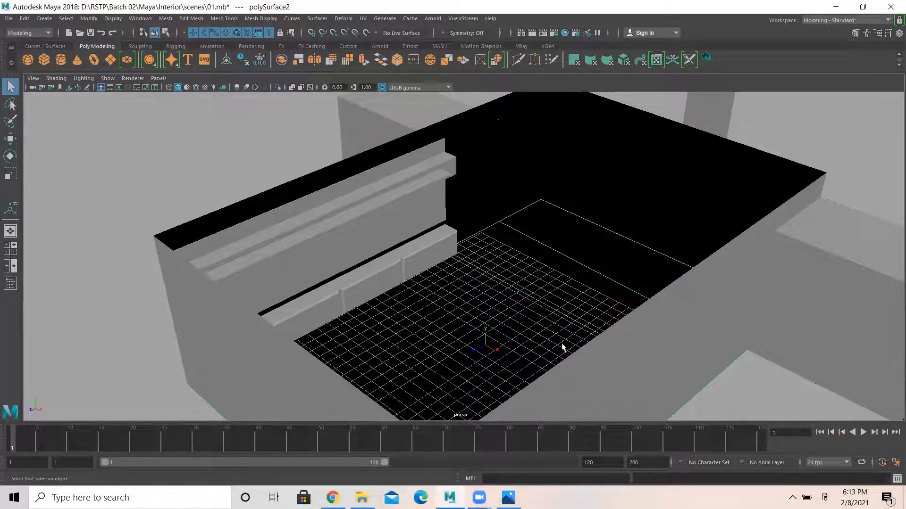
key("space")
key("space")
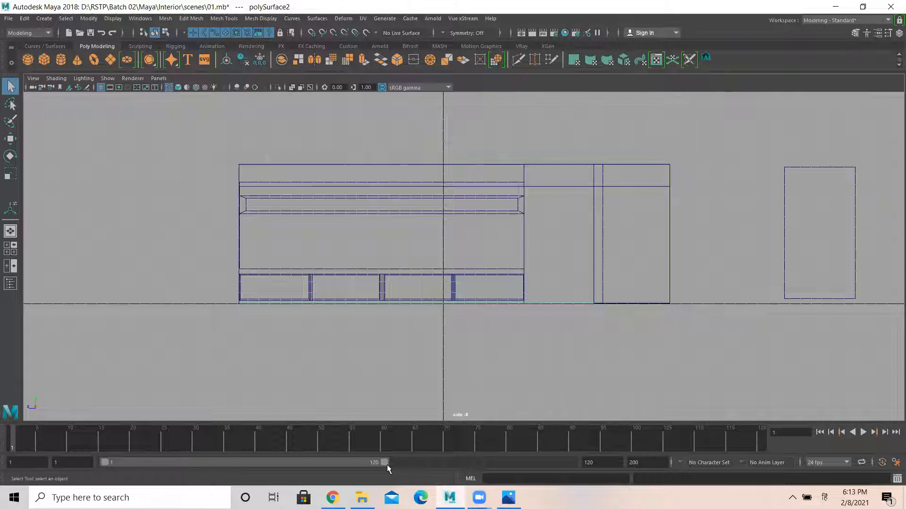
left_click(43, 59)
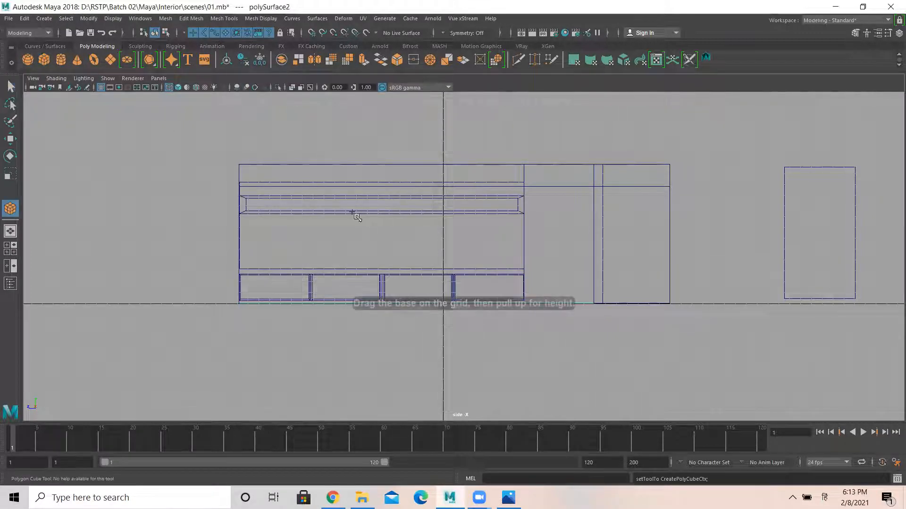
scroll(359, 245, "up", 6)
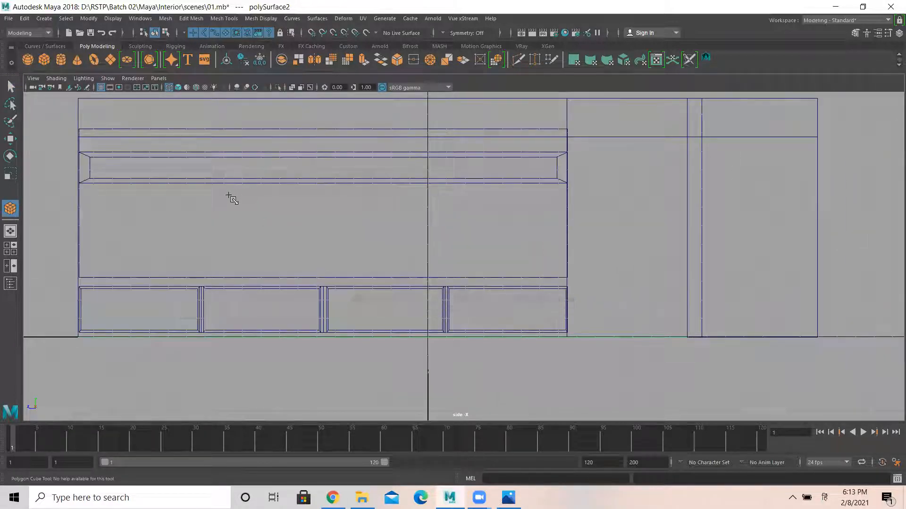
left_click_drag(224, 190, 358, 257)
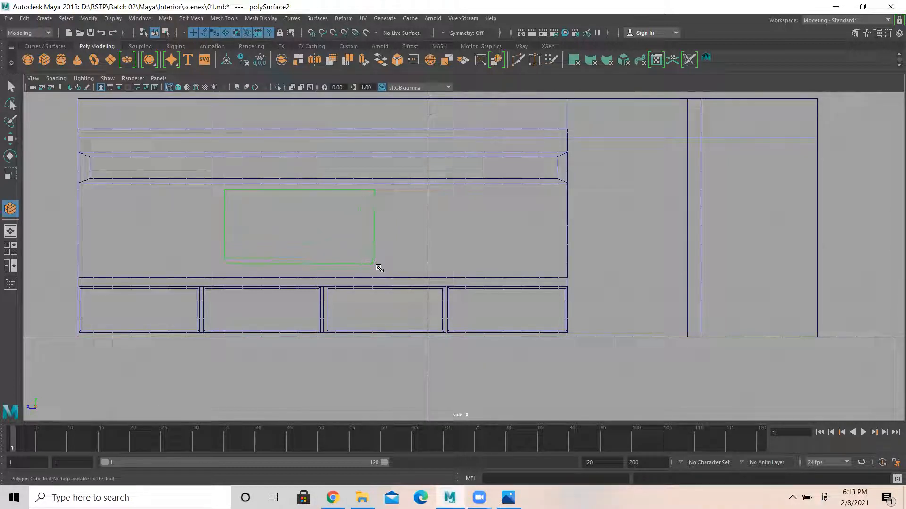
left_click_drag(373, 264, 374, 262)
Step: Move the TV panel along X from the middle of the room to the backing panel in the perspective view
key("space")
key("space")
mouse_move(536, 218)
left_mouse_down("alt")
mouse_move(432, 278)
mouse_move(394, 178)
mouse_move(360, 232)
mouse_move(380, 210)
mouse_move(351, 206)
mouse_move(364, 198)
mouse_move(358, 207)
left_mouse_up("alt")
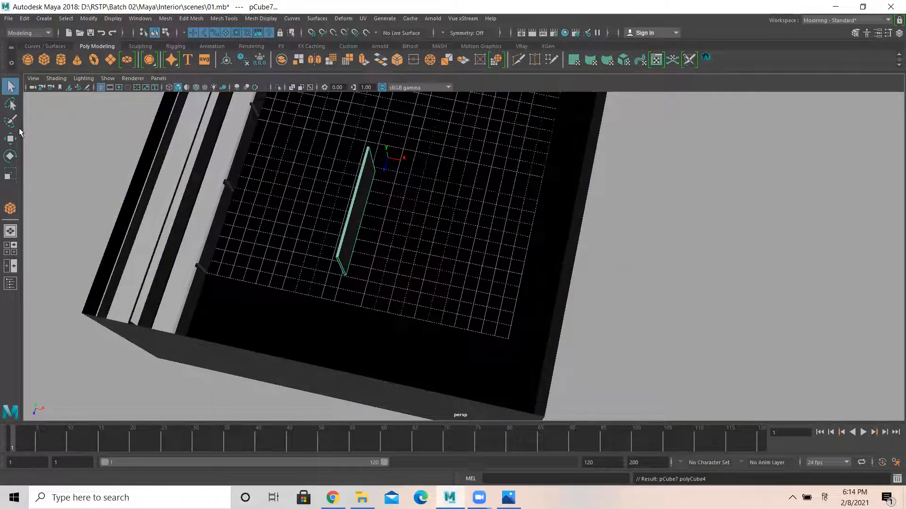
key("w")
left_click_drag(399, 222, 224, 197)
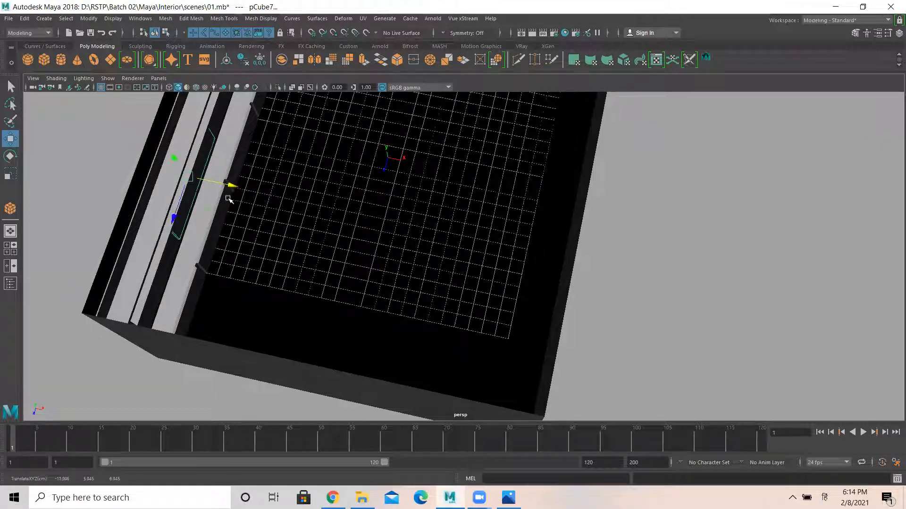
Step: Scale the TV panel thinner along X to about 0.56 of its thickness
left_click_drag(316, 229, 213, 196, "alt")
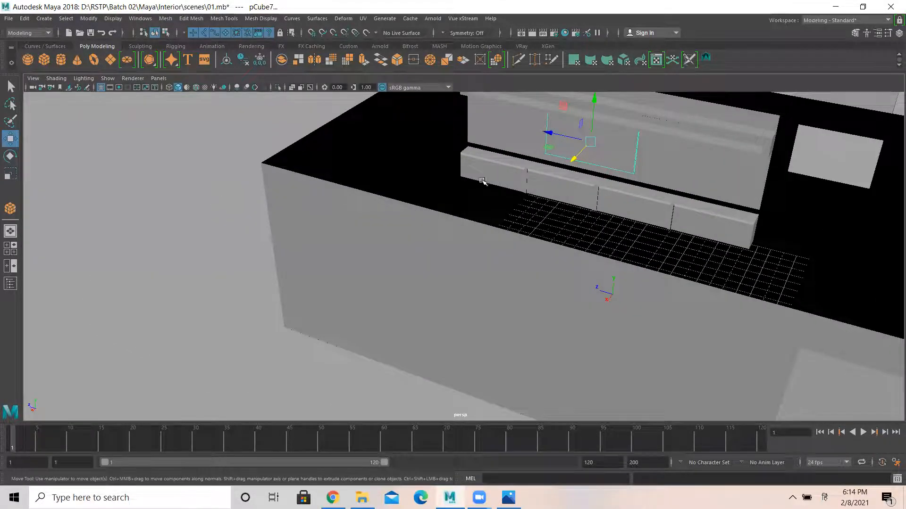
scroll(601, 166, "up", 5)
middle_click_drag(600, 165, 156, 366, "alt")
left_click_drag(143, 372, 306, 300, "alt")
middle_click_drag(578, 184, 291, 304, "alt")
left_click_drag(267, 287, 202, 285, "alt")
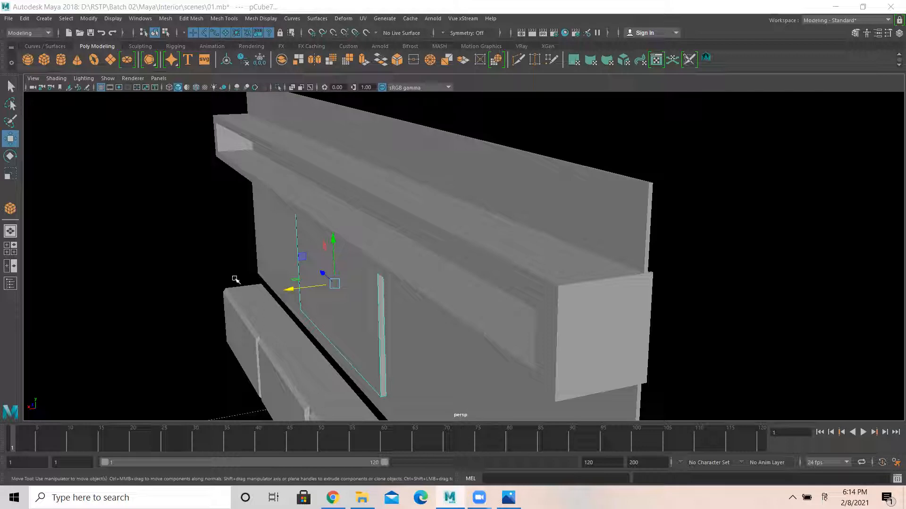
left_click_drag(210, 277, 222, 304, "alt")
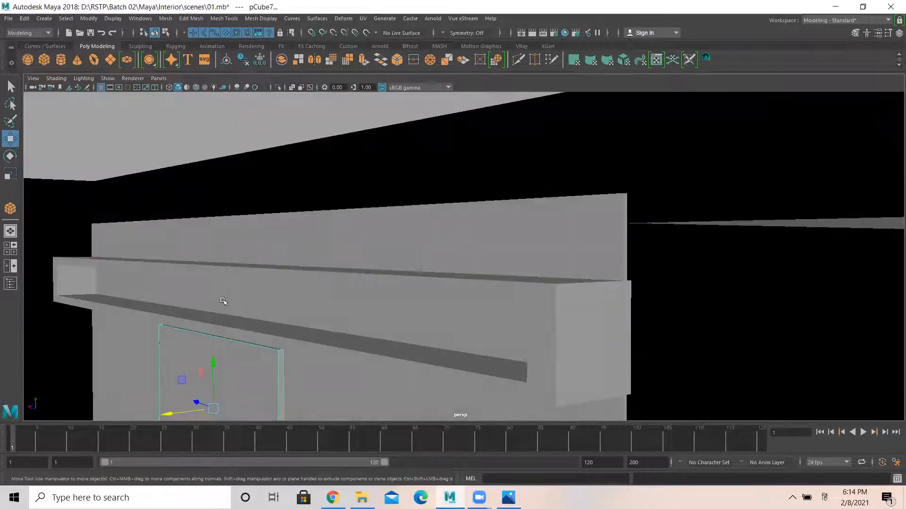
left_click_drag(363, 310, 576, 279, "alt")
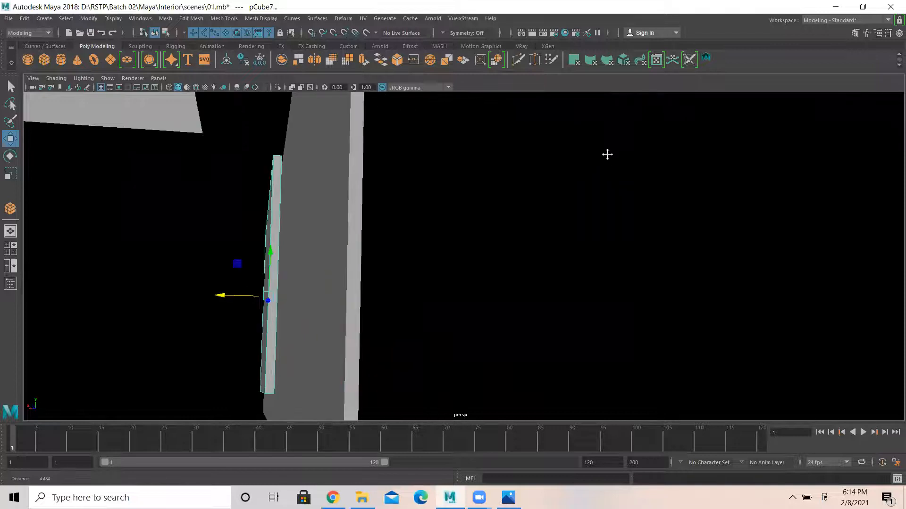
left_click_drag(607, 154, 483, 164, "alt")
left_click_drag(475, 285, 460, 236, "alt")
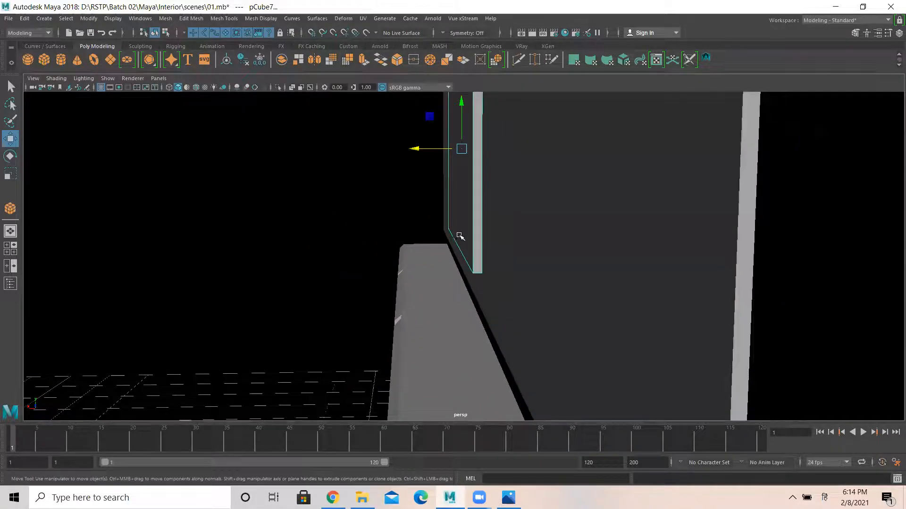
left_click(11, 174)
left_click(12, 177)
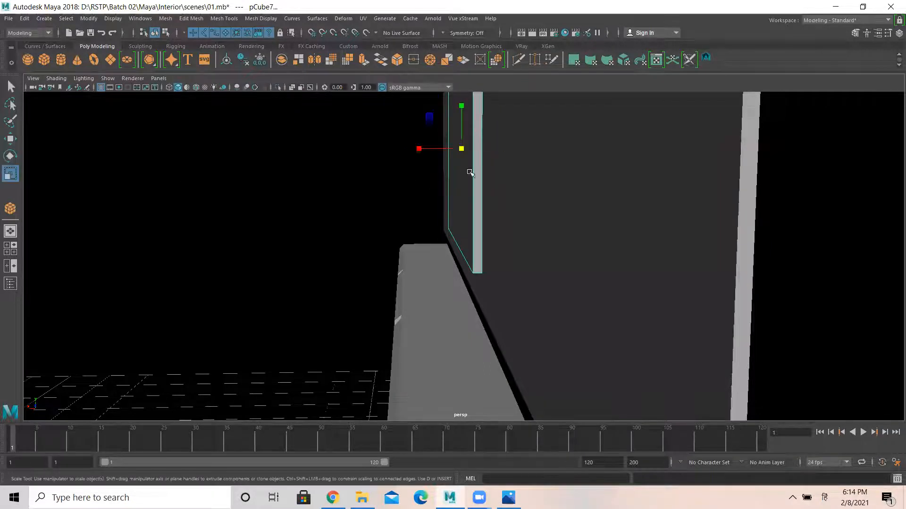
left_click_drag(419, 149, 437, 150)
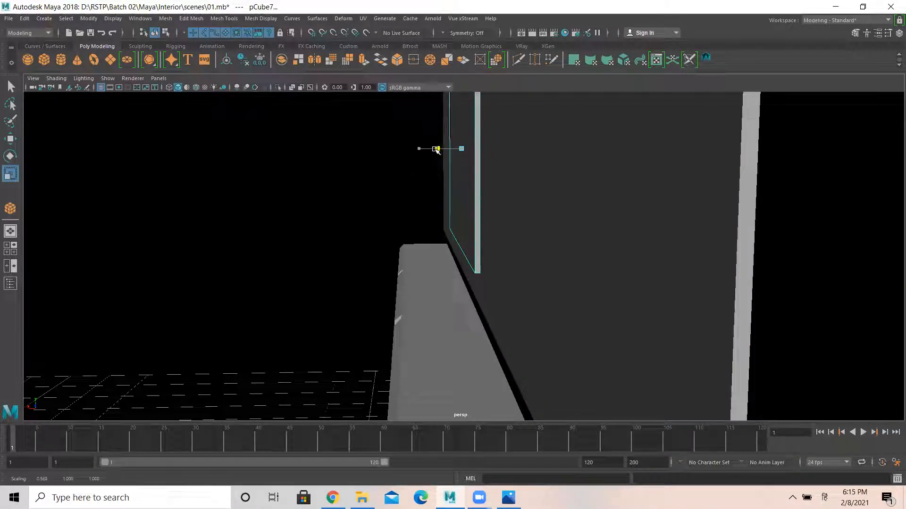
Step: Nudge the thinned TV panel along X to adjust its position on the backing panel
left_click(10, 138)
left_click_drag(408, 153, 417, 153)
scroll(341, 208, "down", 3)
left_click_drag(310, 263, 425, 276, "alt")
middle_click_drag(103, 241, 783, 202, "alt")
middle_click_drag(433, 192, 465, 202, "alt")
left_click_drag(465, 202, 532, 276, "alt")
middle_click_drag(533, 276, 483, 271, "alt")
left_click_drag(483, 271, 451, 187, "alt")
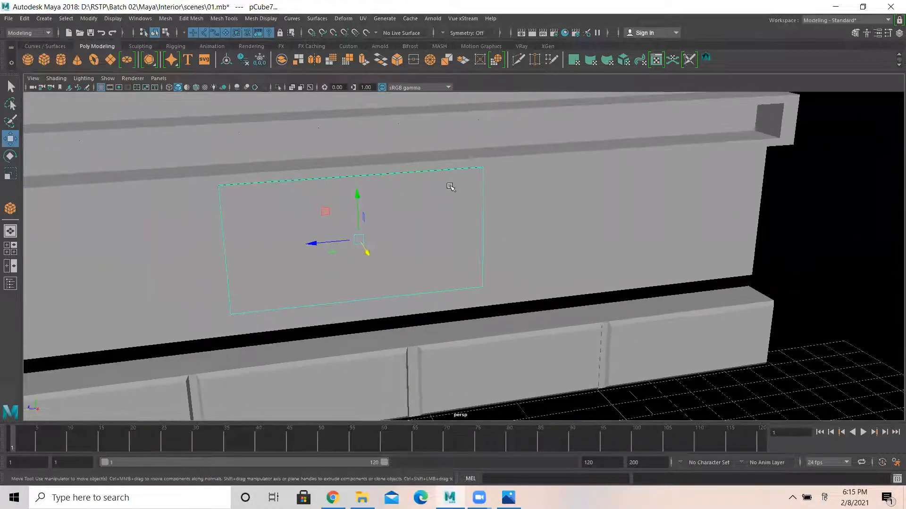
Step: Assign a new aiStandardSurface material to the TV panel and darken its base color to near-black
right_click_drag(418, 183, 422, 420)
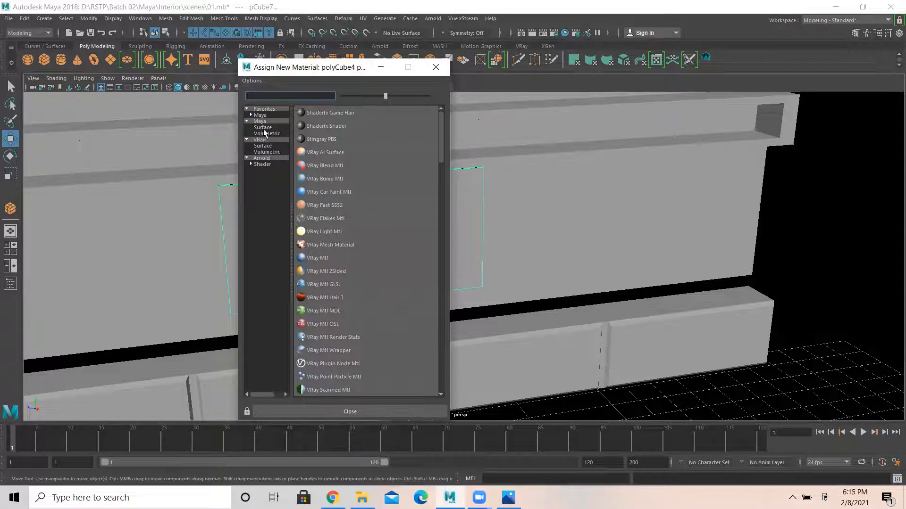
left_click(262, 164)
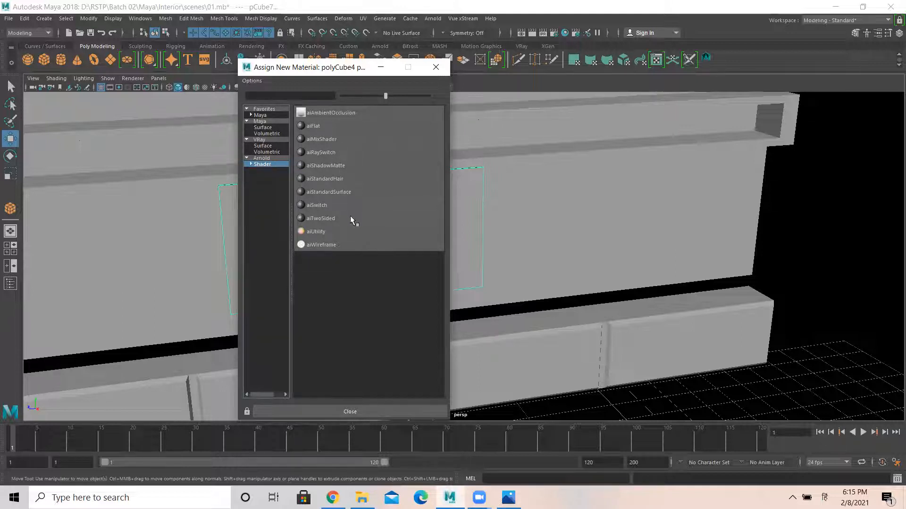
left_click(330, 192)
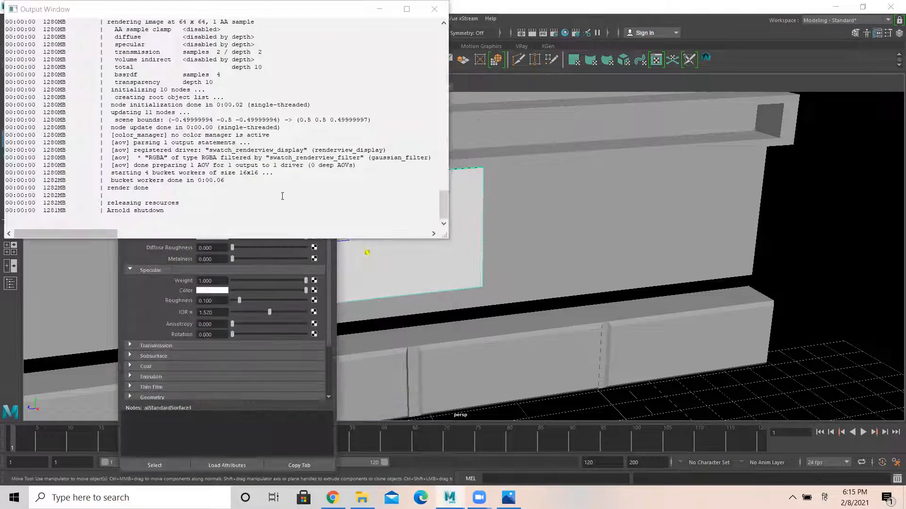
left_click(436, 9)
left_click_drag(248, 237, 234, 237)
left_click(435, 9)
left_click(442, 11)
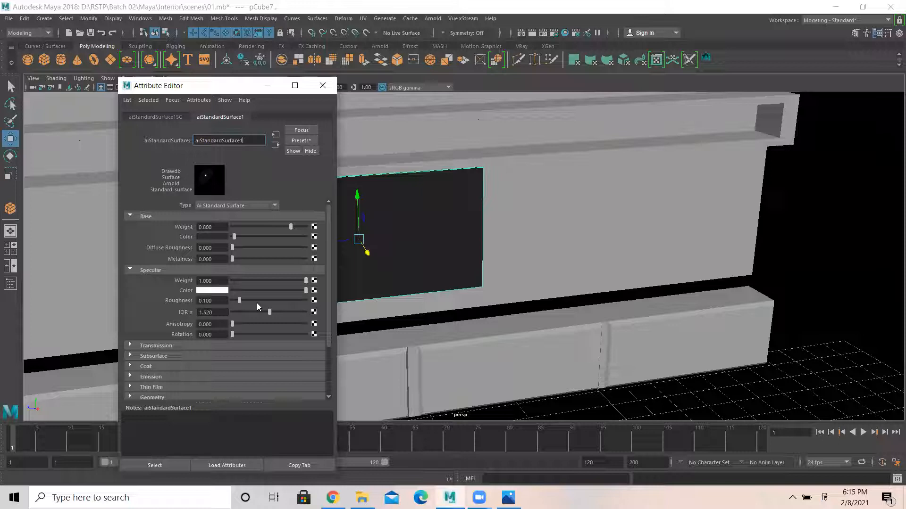
left_click(323, 85)
Step: Assign a new aiStandardSurface material to the wall shelf frame and the low cabinet row together
left_click(581, 153)
left_click(590, 339, "shift")
right_click_drag(586, 331, 581, 470)
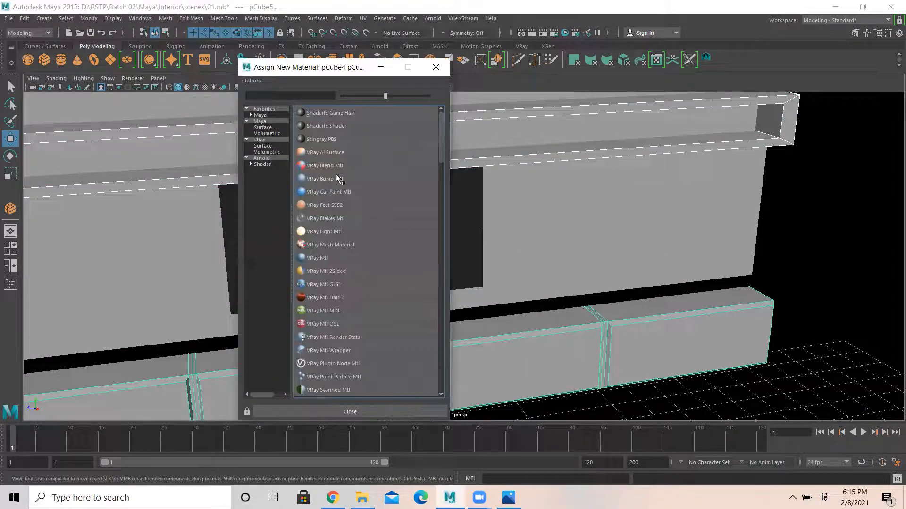
left_click(263, 165)
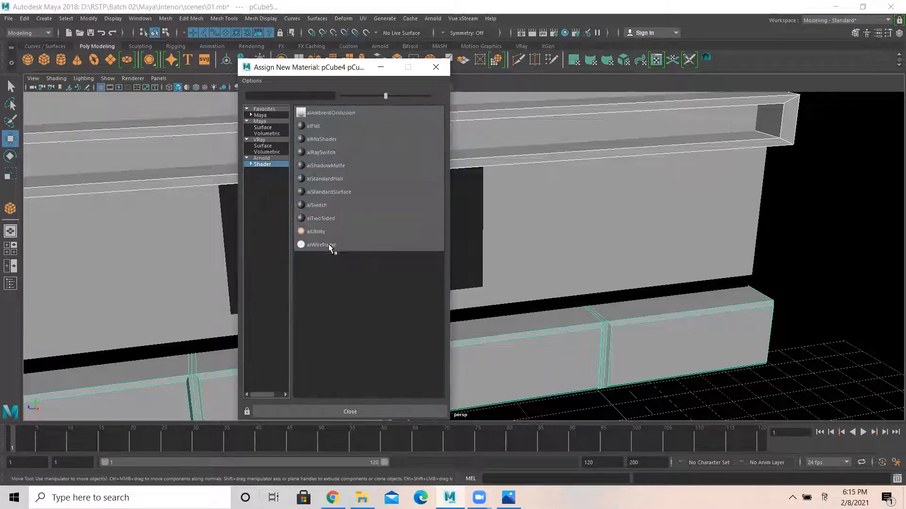
left_click(334, 197)
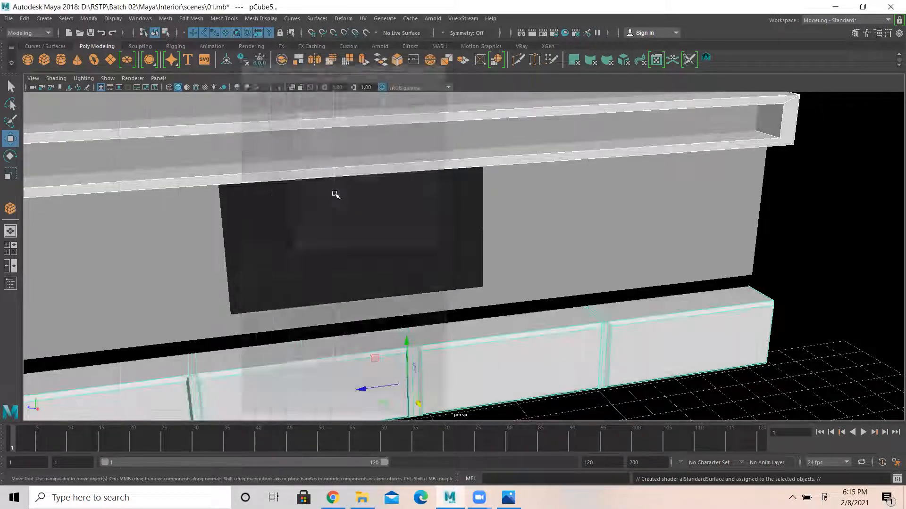
left_click(433, 9)
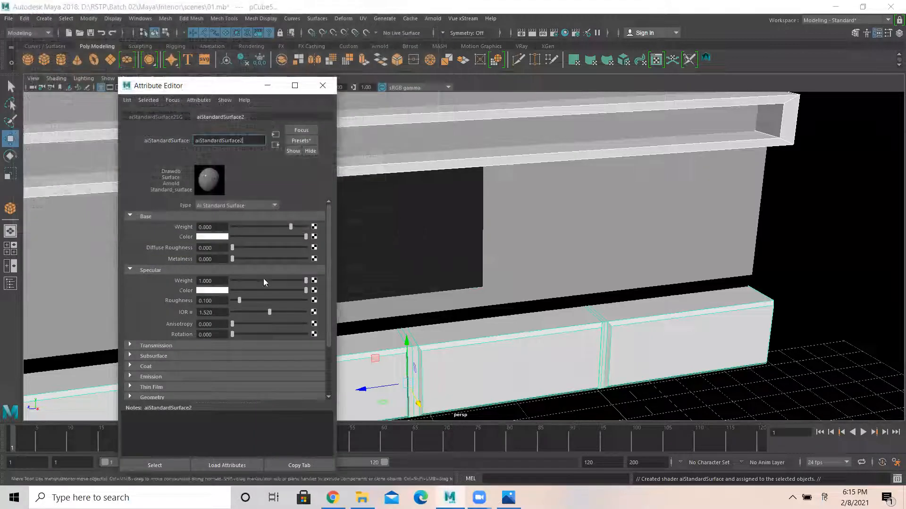
Step: Set the base color of the shelf and cabinet material to dark brown, about H 15.1, S 0.80, V 0.15
left_click(222, 237)
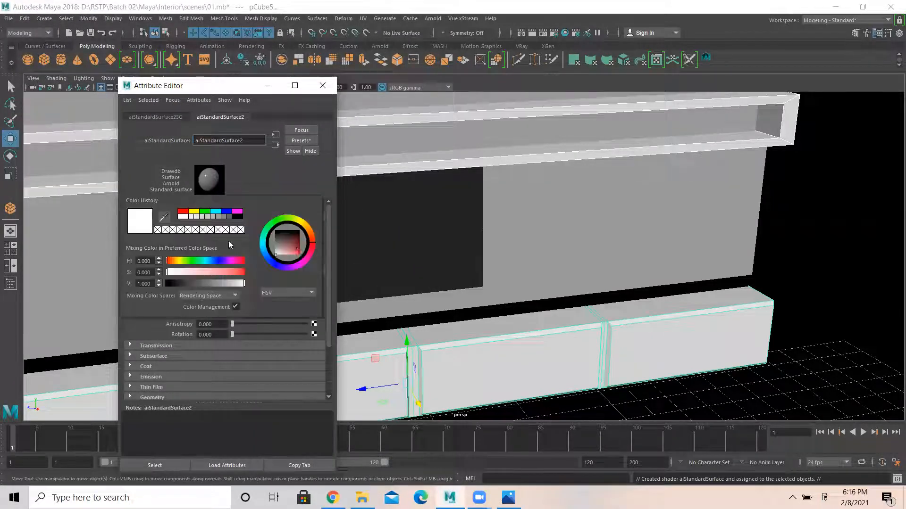
mouse_move(311, 240)
left_mouse_down()
mouse_move(297, 247)
mouse_move(284, 237)
mouse_move(311, 234)
mouse_move(295, 243)
left_mouse_up()
left_click(310, 230)
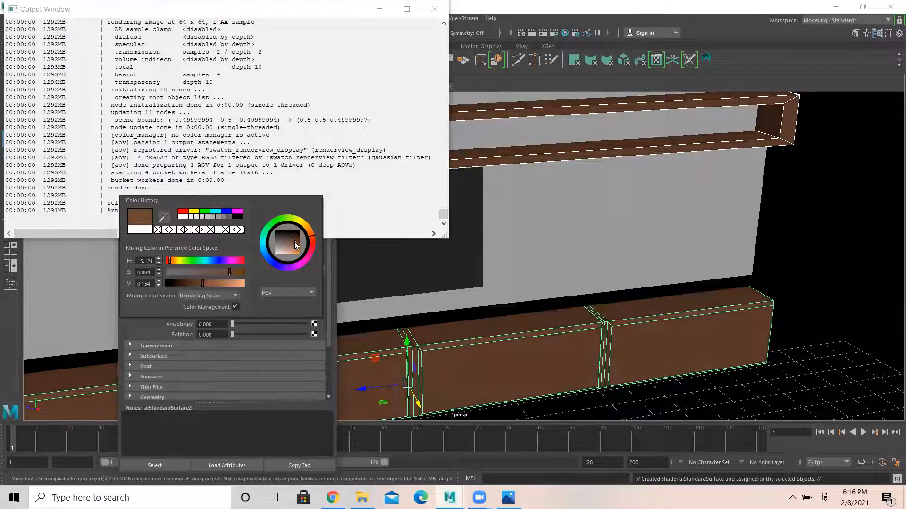
left_click(434, 9)
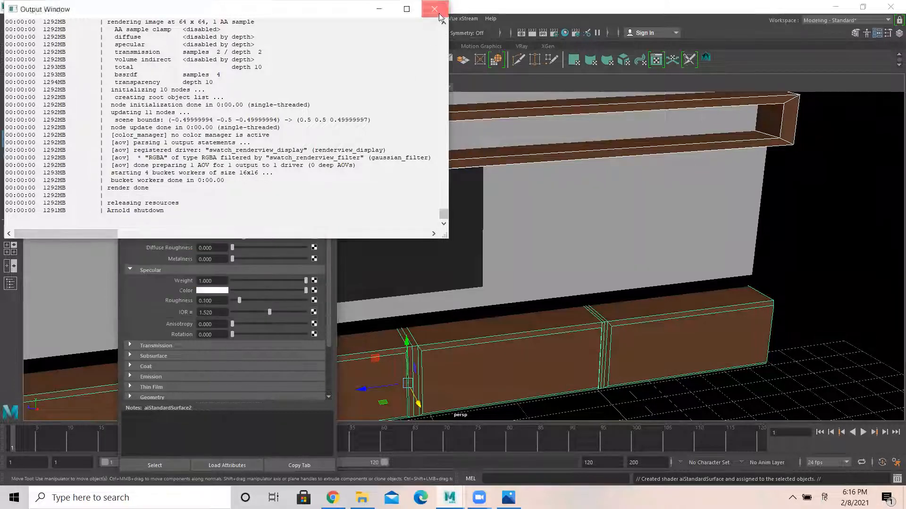
left_click(323, 86)
Step: Assign a new aiStandardSurface material to the extracted floor mesh
scroll(464, 259, "down", 3)
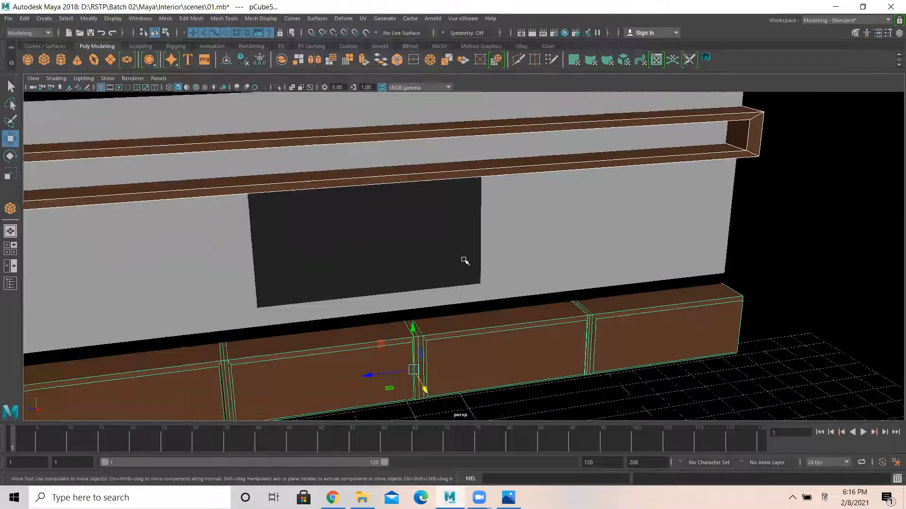
left_click_drag(463, 259, 429, 206, "alt")
left_click(498, 187)
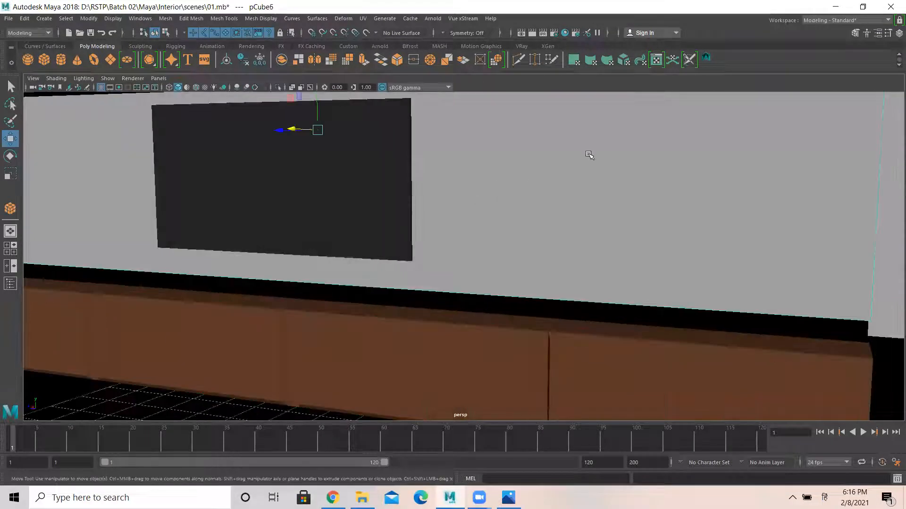
left_click_drag(582, 146, 557, 278, "alt")
left_click(571, 279)
right_click_drag(532, 237, 547, 471)
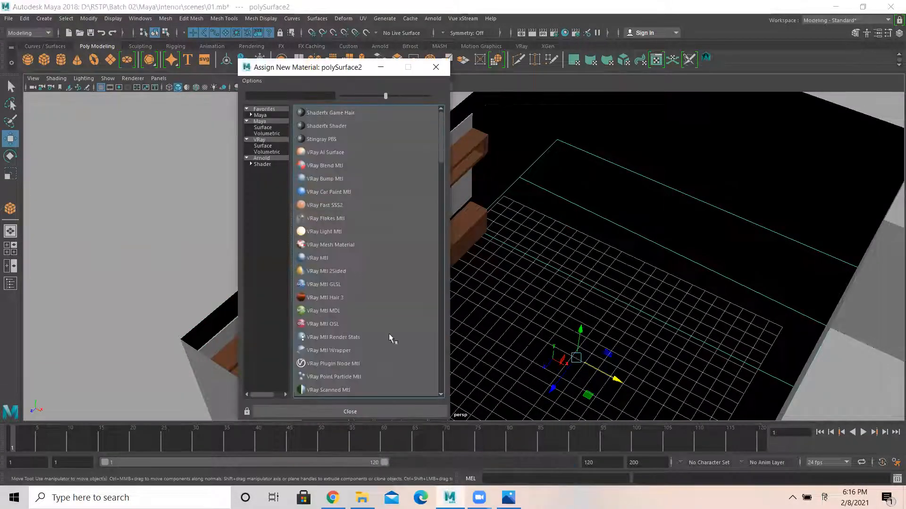
left_click(263, 164)
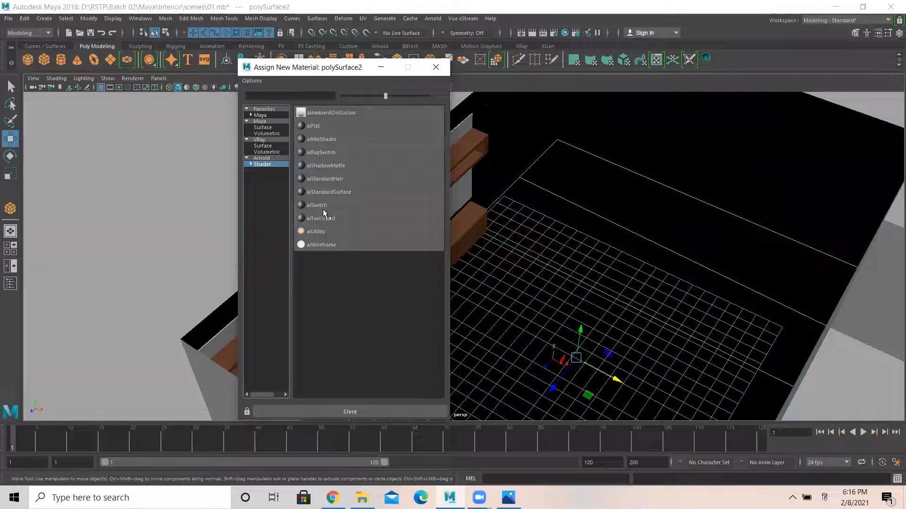
left_click(325, 192)
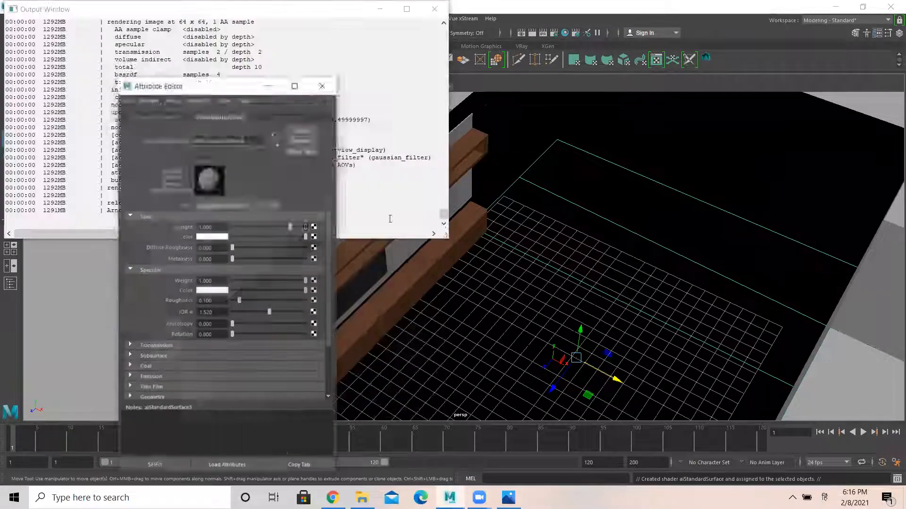
left_click(433, 8)
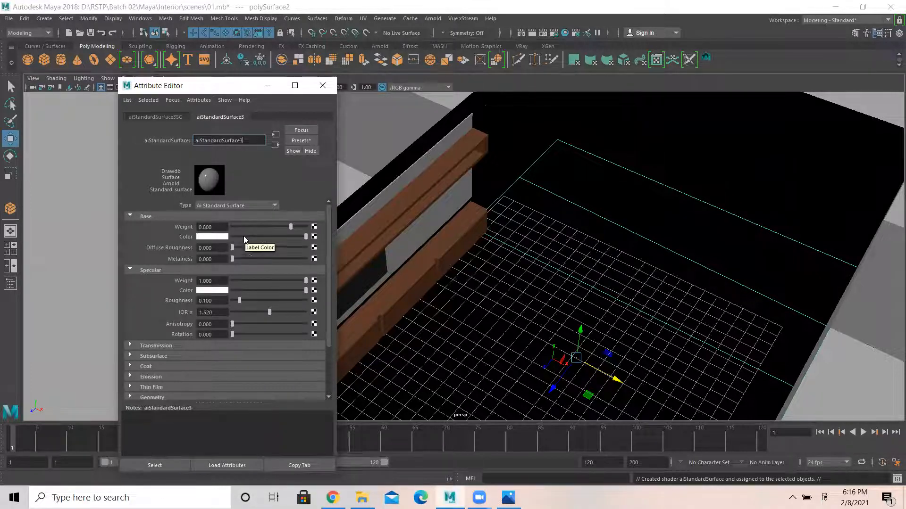
Step: Adjust the brightness of the floor material's base color
left_click(239, 237)
left_click(435, 11)
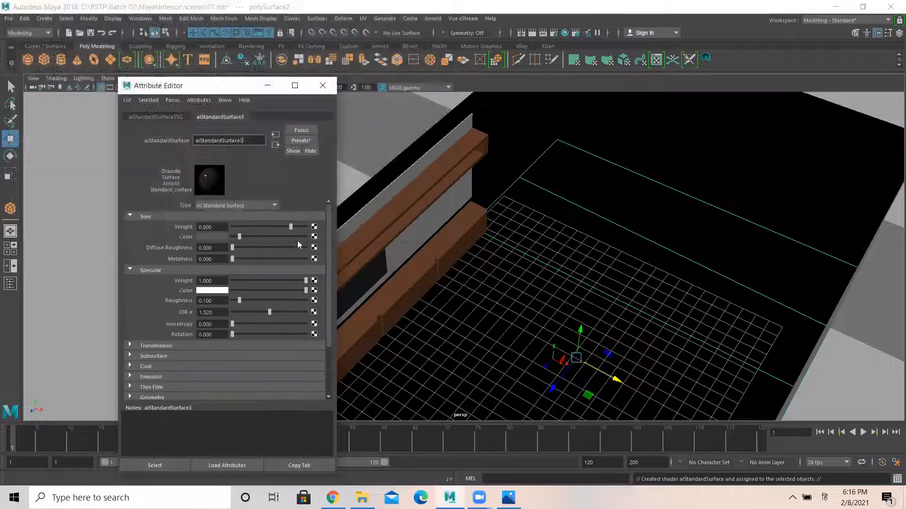
left_click(251, 235)
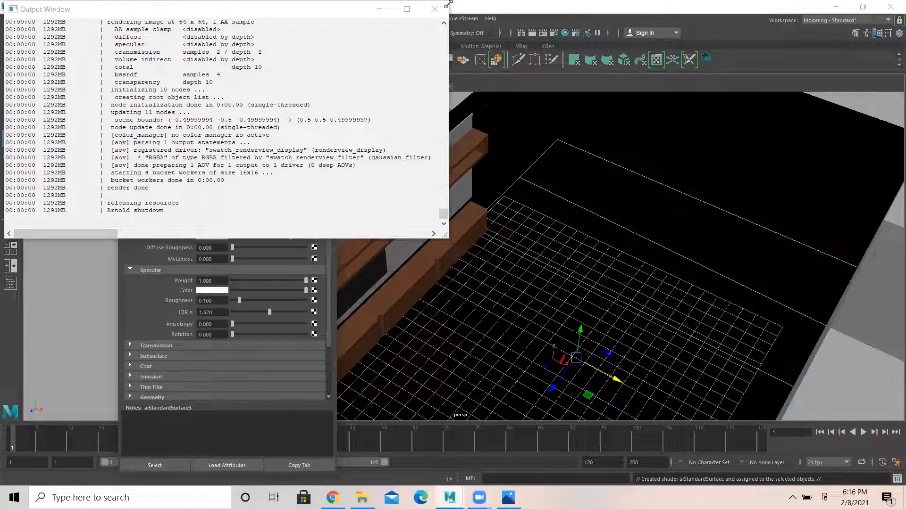
left_click(434, 9)
left_click(322, 92)
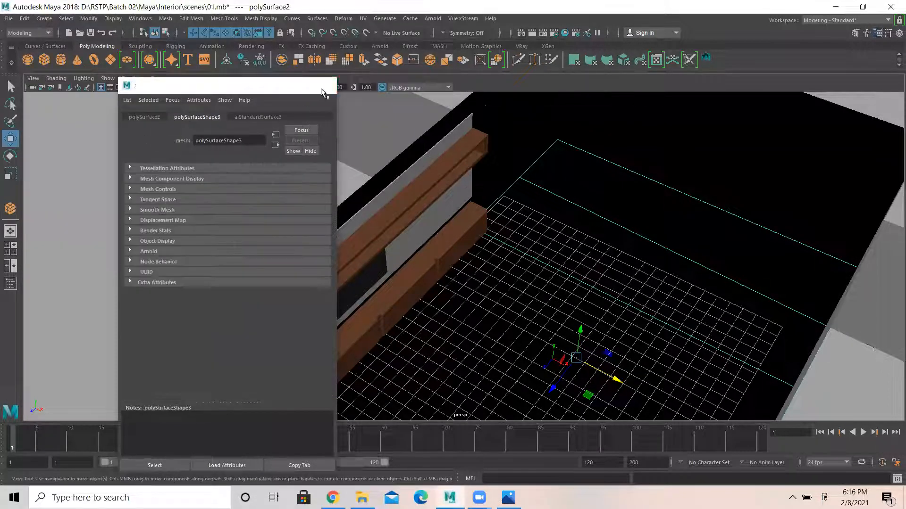
left_click(323, 87)
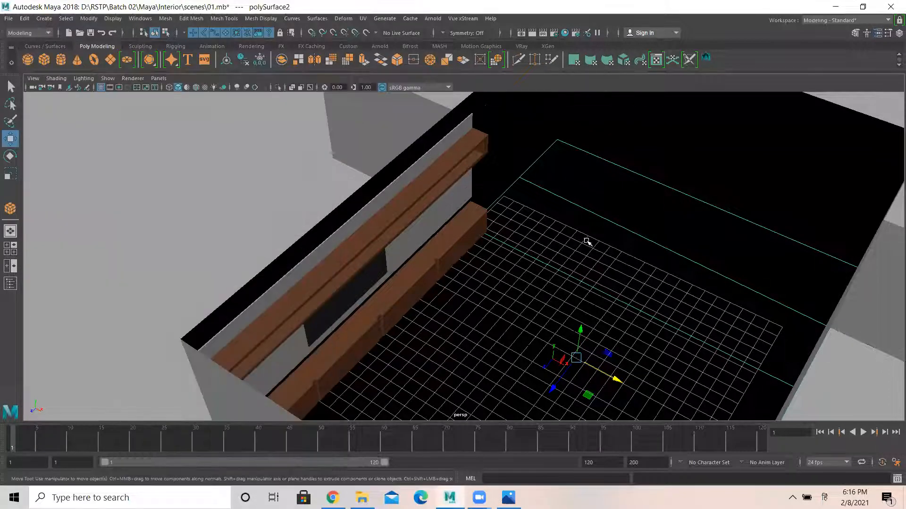
Step: Try to flip the floor mesh with the surface Reverse Direction command
left_click(318, 22)
left_click(360, 357)
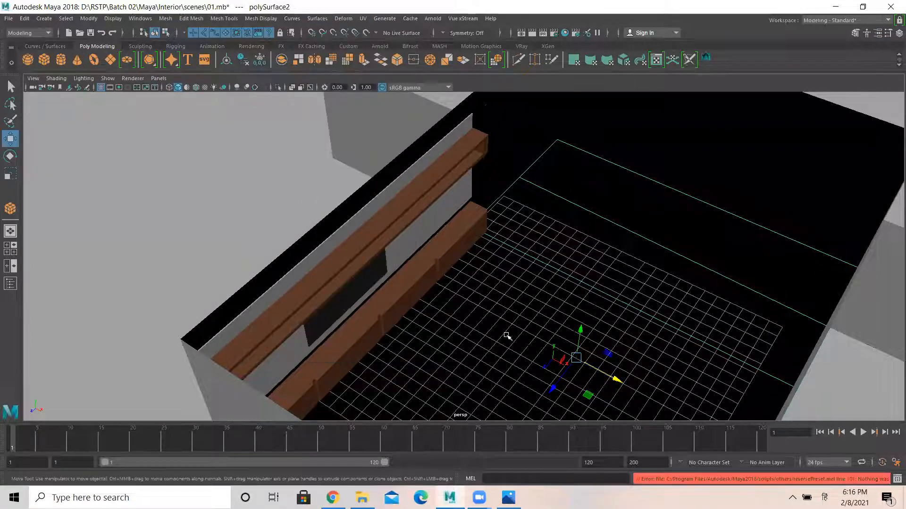
left_click_drag(785, 478, 893, 476)
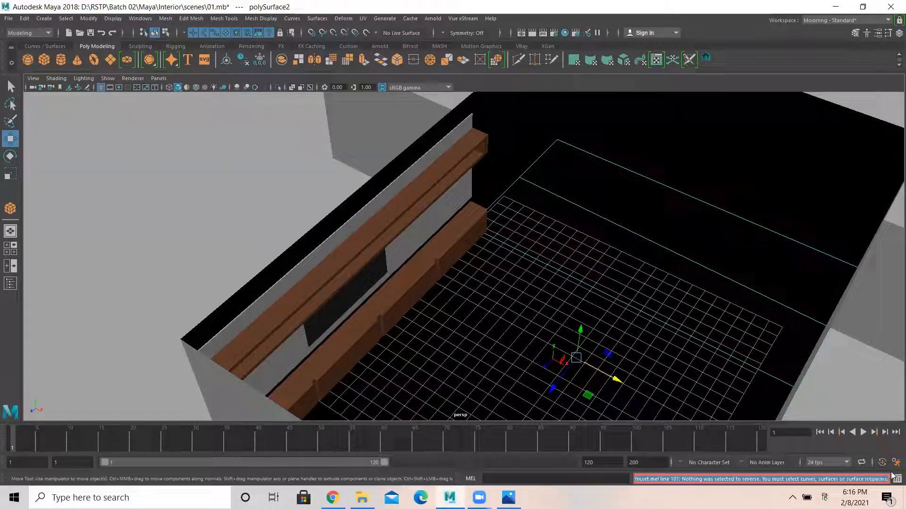
left_click(562, 233)
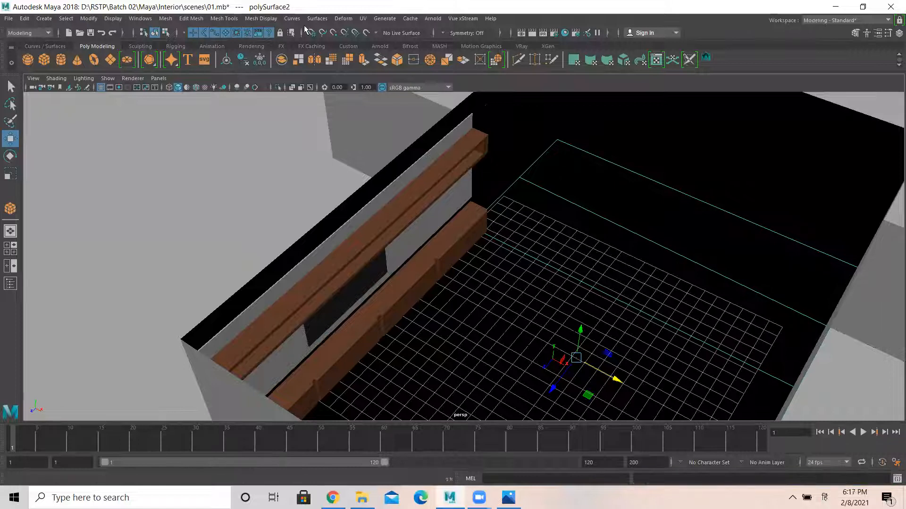
Step: Reverse the normals of the floor mesh so that its front side faces into the room
left_click(224, 18)
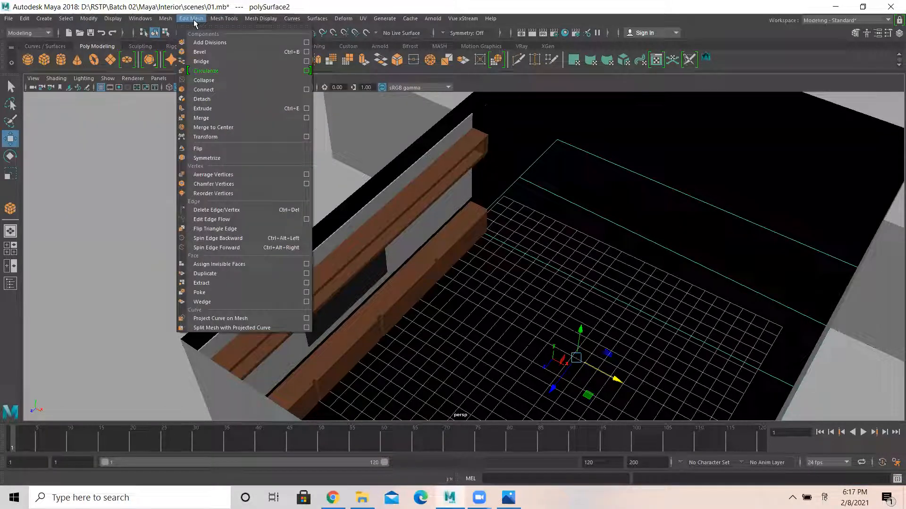
left_click(235, 19)
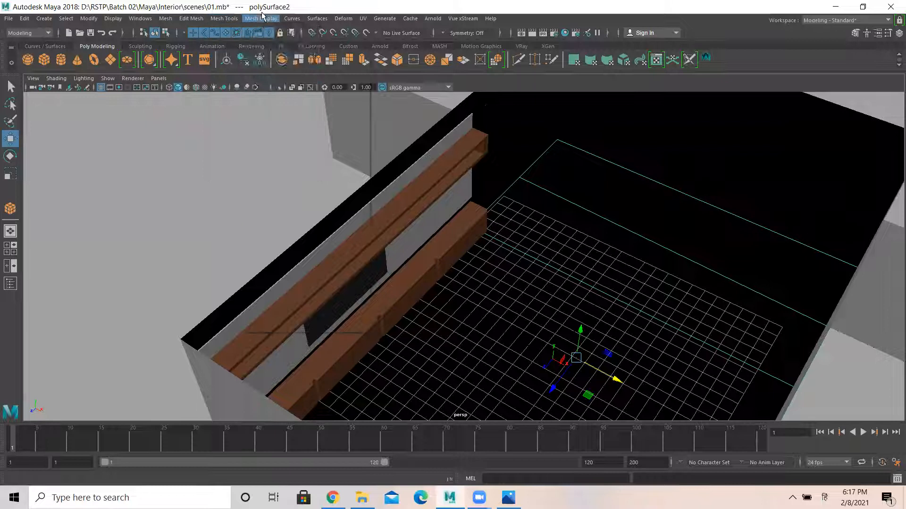
left_click(261, 18)
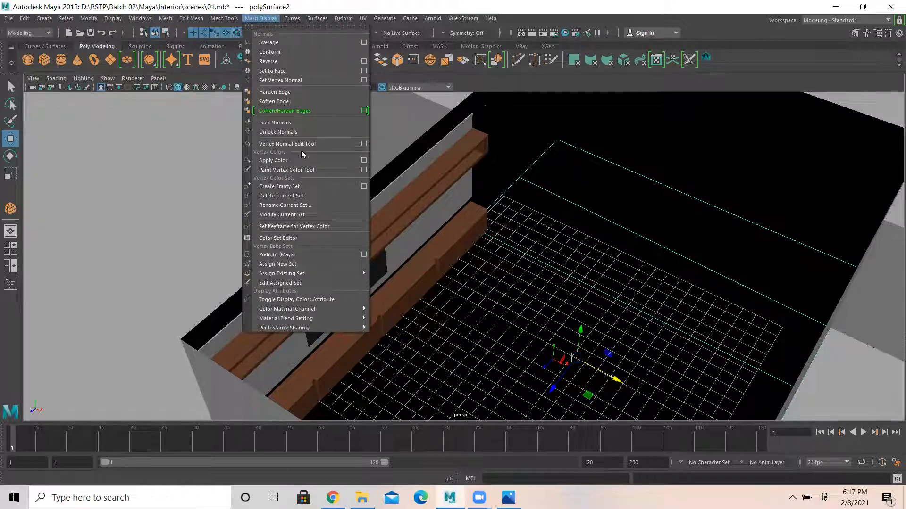
left_click(273, 52)
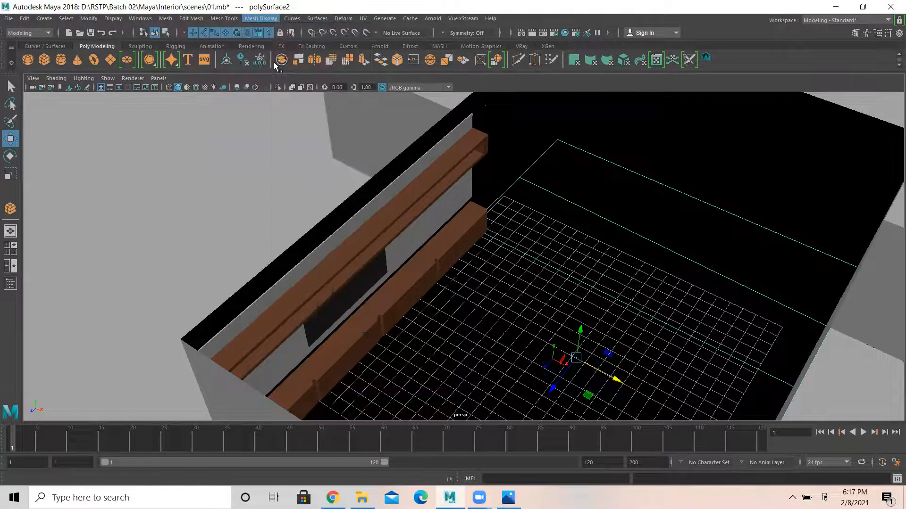
right_click_drag(589, 228, 637, 273)
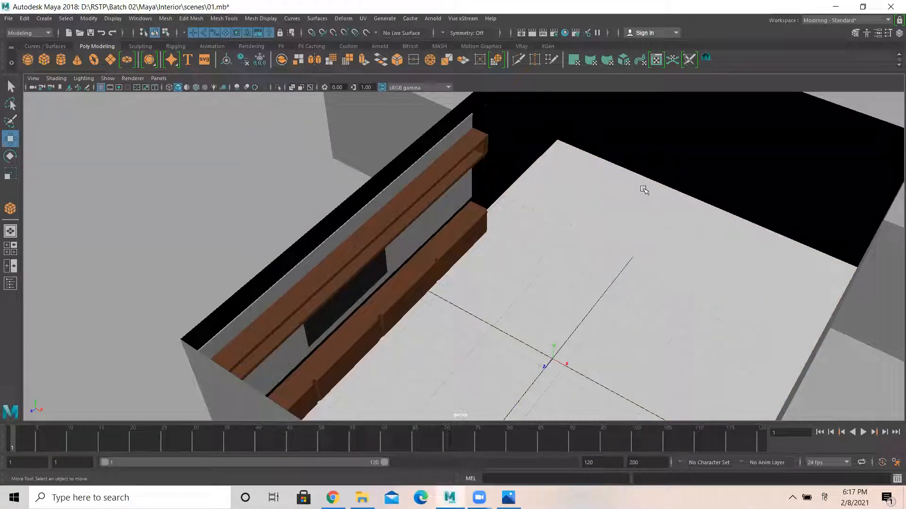
Step: Reverse the normals of the room's wall mesh so that the walls face inward
left_click_drag(665, 247, 718, 210, "alt")
middle_click_drag(718, 211, 672, 332, "alt")
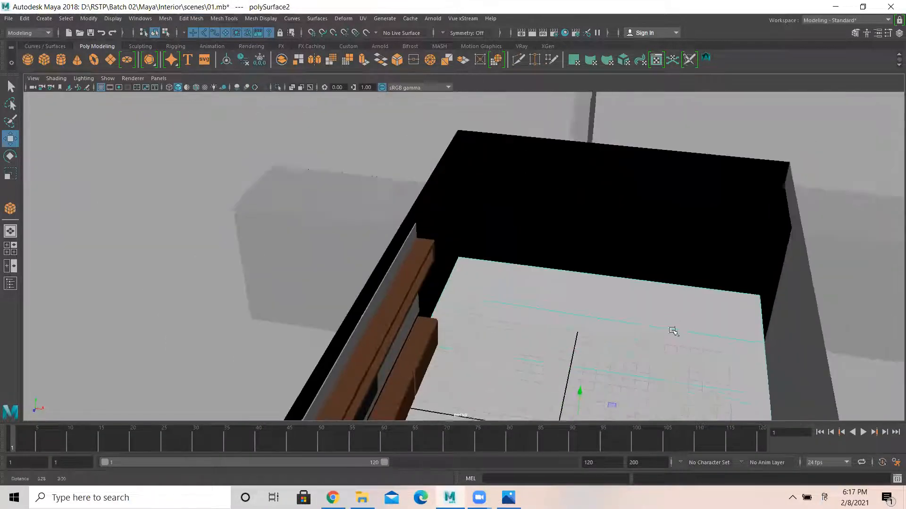
left_click(658, 241)
left_click_drag(658, 245, 281, 259, "alt")
left_click_drag(662, 288, 505, 317, "alt")
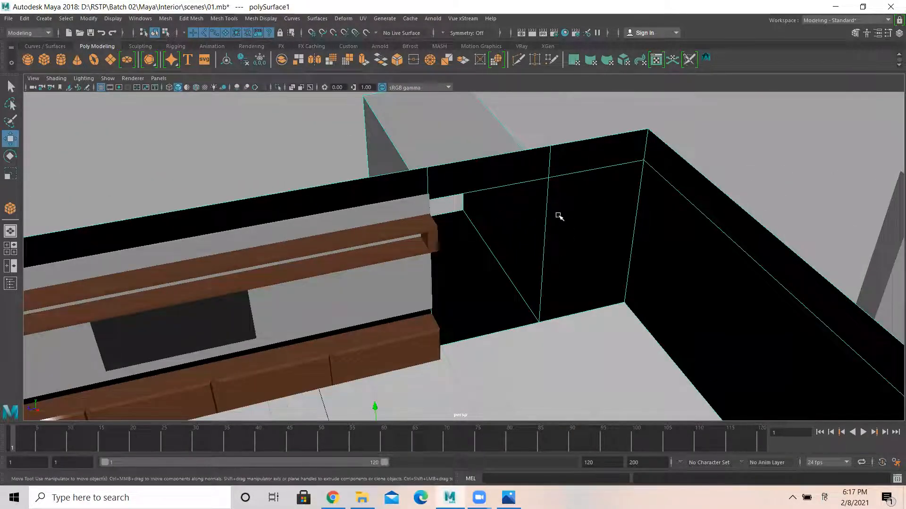
left_click(259, 18)
left_click(268, 61)
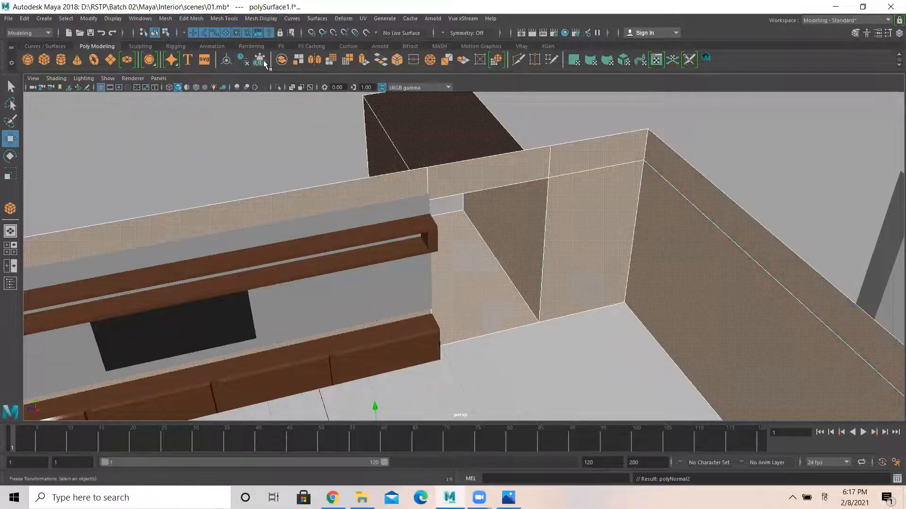
left_click(283, 143)
Step: Examine the room's walls, the doorway opening beside the shelf and the floor from inside and outside
left_click_drag(609, 239, 518, 243, "alt")
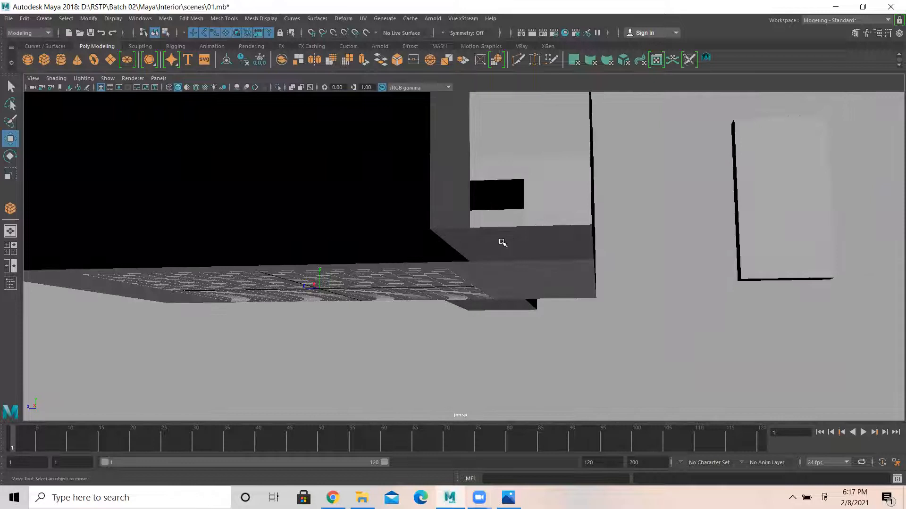
right_click_drag(476, 247, 660, 239, "alt")
middle_click_drag(582, 240, 460, 461, "alt")
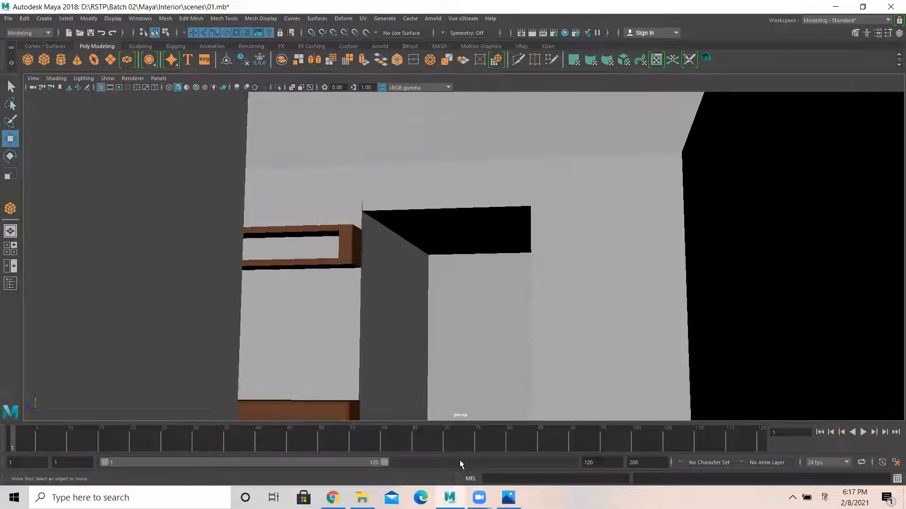
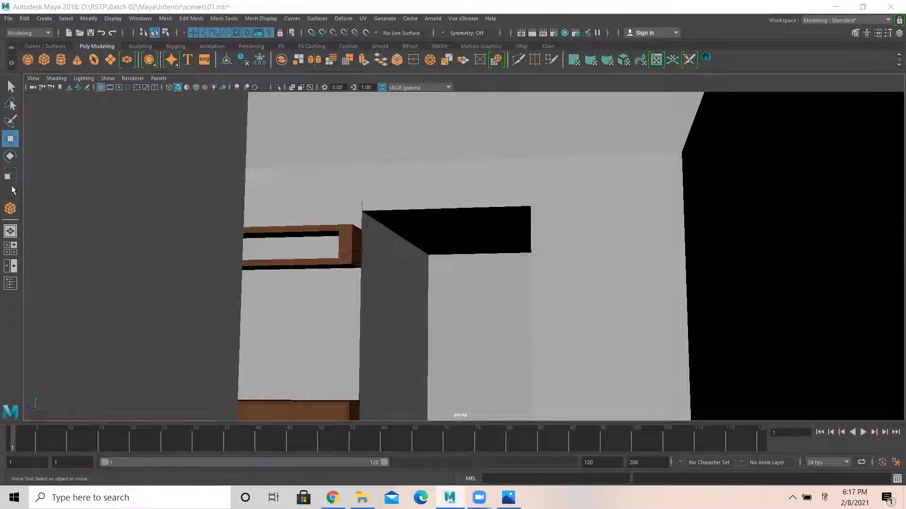
left_click_drag(283, 151, 360, 263, "alt")
right_click_drag(265, 234, 400, 241, "alt")
left_click_drag(330, 321, 275, 232, "alt")
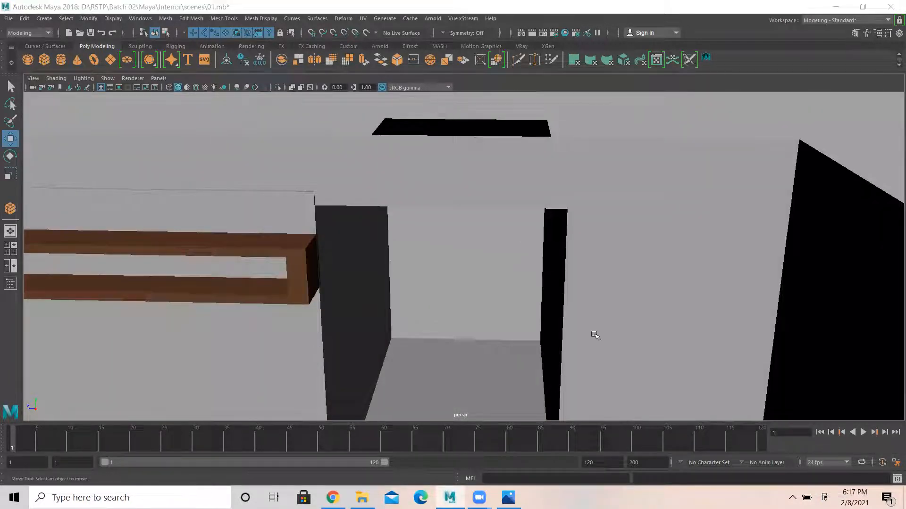
left_click_drag(595, 335, 579, 288, "alt")
middle_click_drag(579, 288, 256, 167, "alt")
right_click_drag(422, 222, 198, 212, "alt")
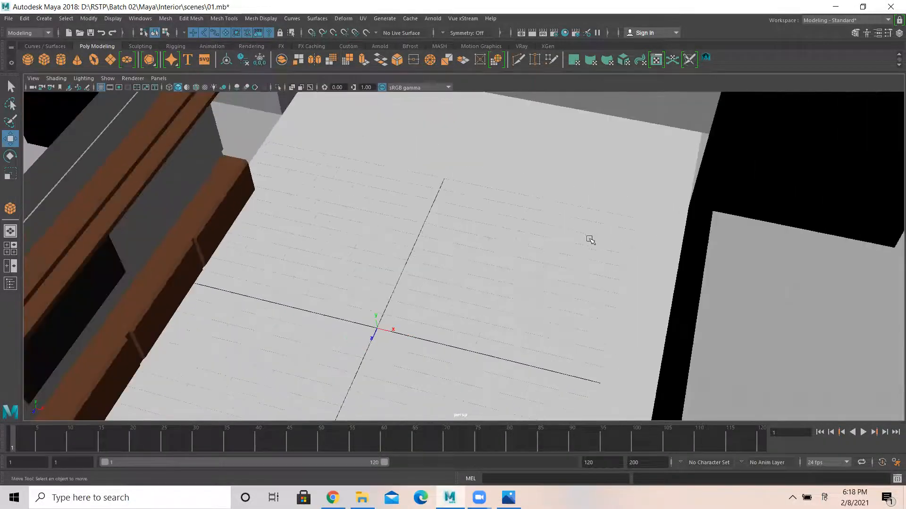
Step: Delete the stray upright box standing outside the room
right_click_drag(590, 238, 338, 260, "alt")
right_click_drag(437, 279, 339, 297, "alt")
mouse_move(339, 297)
left_mouse_down("alt")
mouse_move(392, 321)
mouse_move(356, 304)
left_mouse_up("alt")
left_click_drag(595, 148, 654, 187)
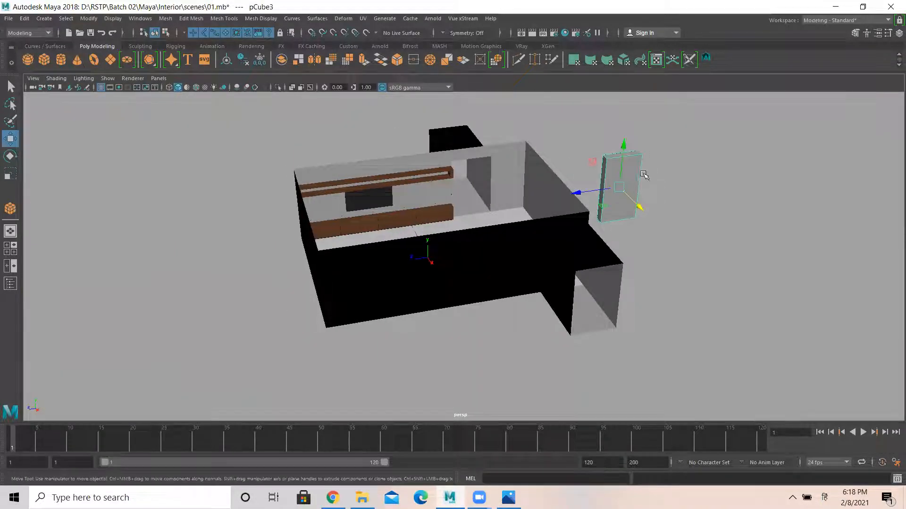
key("Delete")
Step: Examine the room's free floor area and the sofa in the home-decor.jpg reference photo
left_click(462, 216)
left_click_drag(466, 234, 476, 298, "alt")
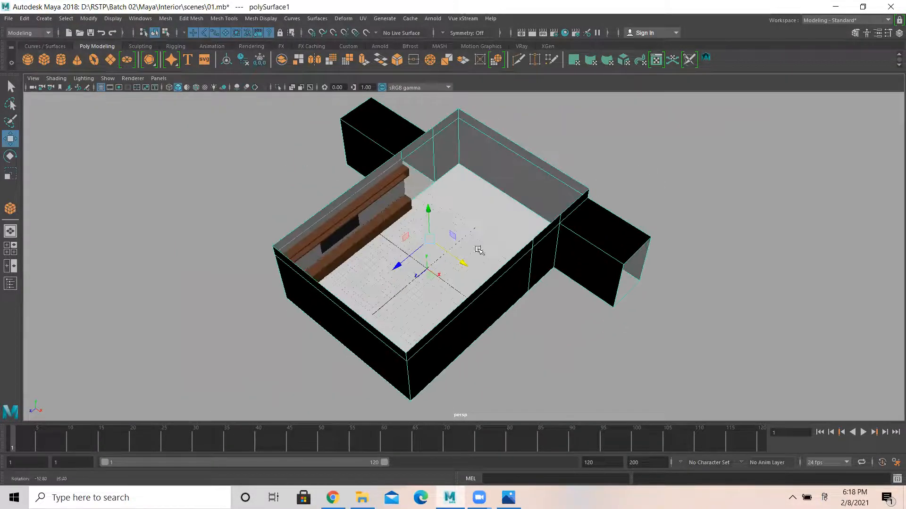
scroll(477, 298, "up", 2)
left_click(509, 497)
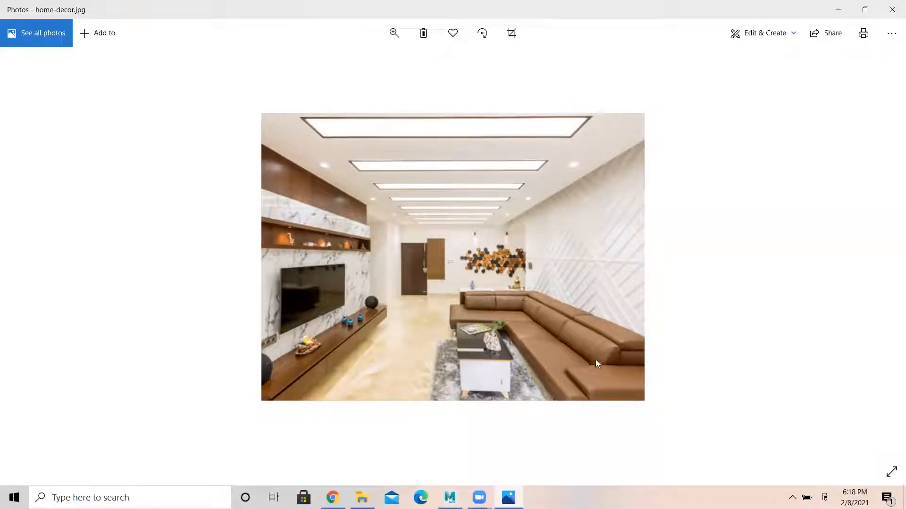
left_click(838, 9)
left_click_drag(380, 263, 424, 285, "alt")
middle_click_drag(424, 285, 443, 330, "alt")
left_click_drag(432, 291, 467, 302, "alt")
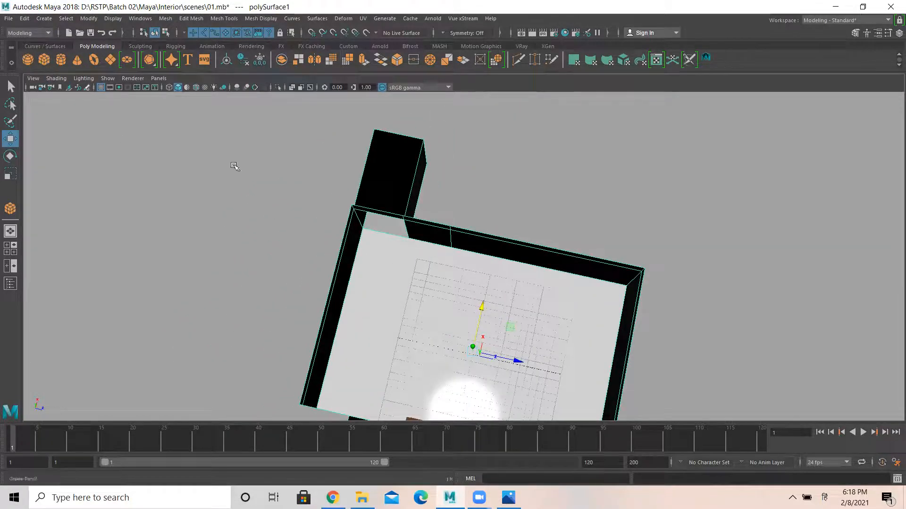
Step: Draw the rectangular base of a polygon cube for the sofa in top view, along the wall opposite the TV unit
middle_click_drag(510, 234, 471, 214, "alt")
left_click_drag(471, 214, 445, 228, "alt")
middle_click_drag(445, 228, 503, 255, "alt")
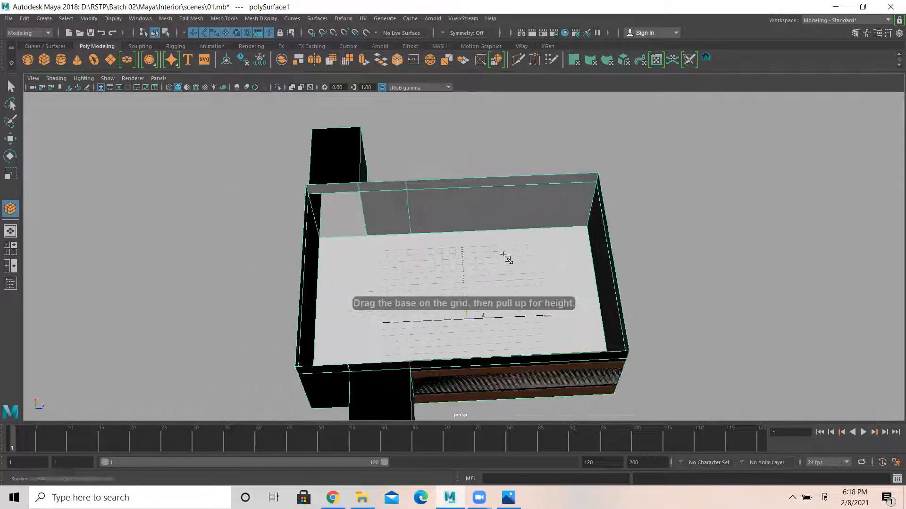
left_click_drag(503, 255, 499, 268, "alt")
key("space")
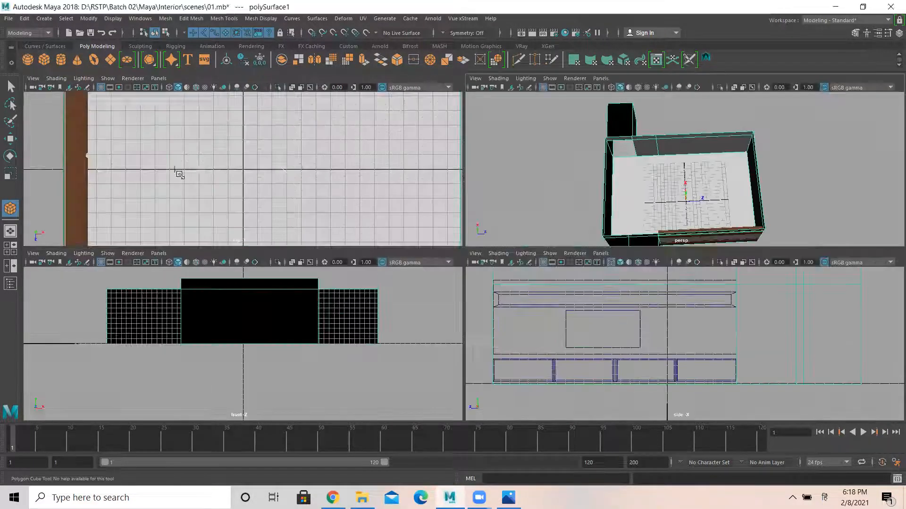
key("space")
scroll(325, 239, "down", 3)
key("4")
scroll(359, 264, "down", 2)
scroll(403, 277, "down", 5)
middle_click_drag(511, 264, 471, 179, "alt")
scroll(537, 283, "up", 1)
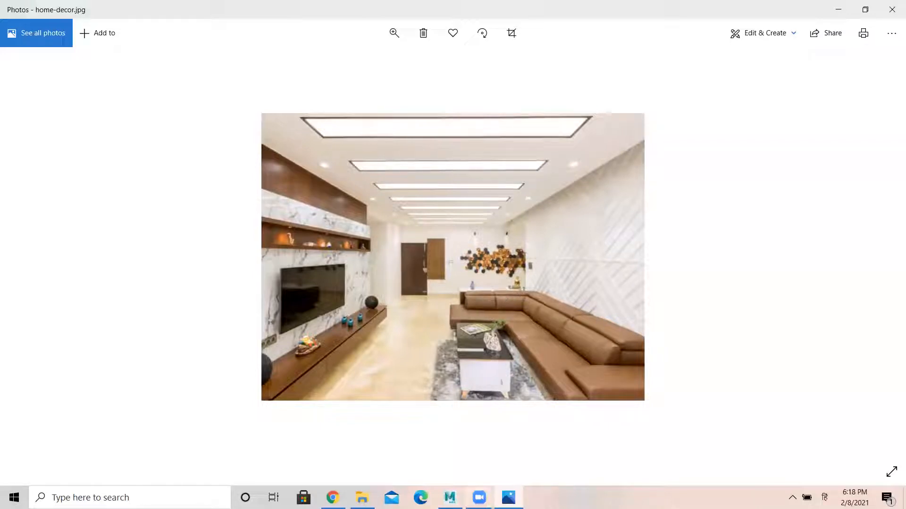
left_click(456, 494)
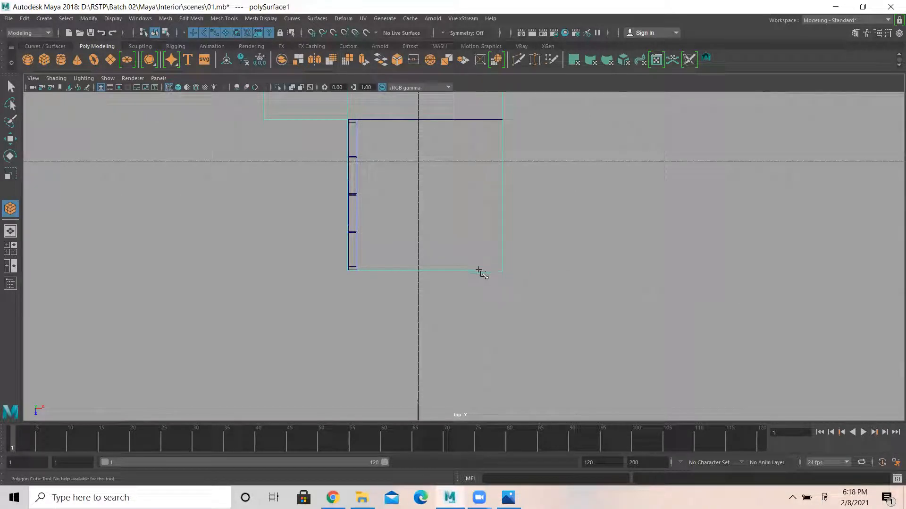
left_click_drag(479, 271, 498, 269)
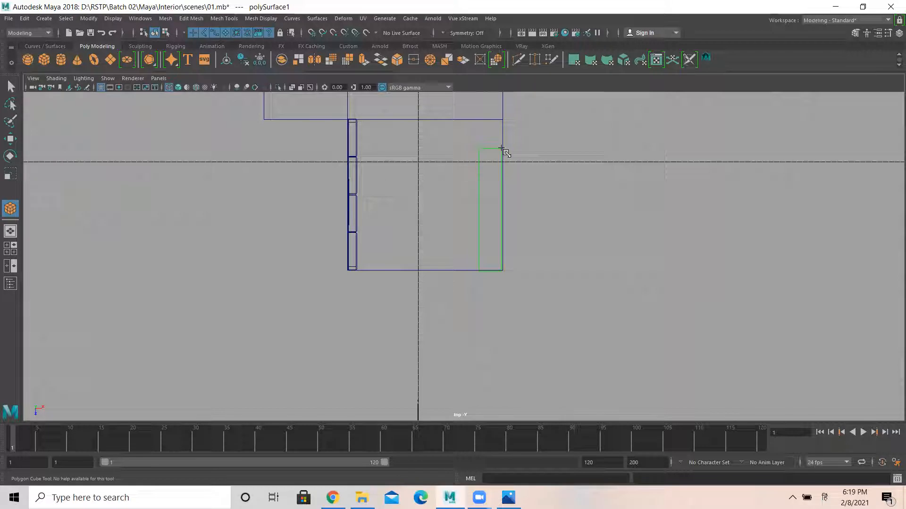
left_click_drag(500, 149, 501, 148)
Step: Raise the sofa cube's base to a low seat height in the perspective view
key("space")
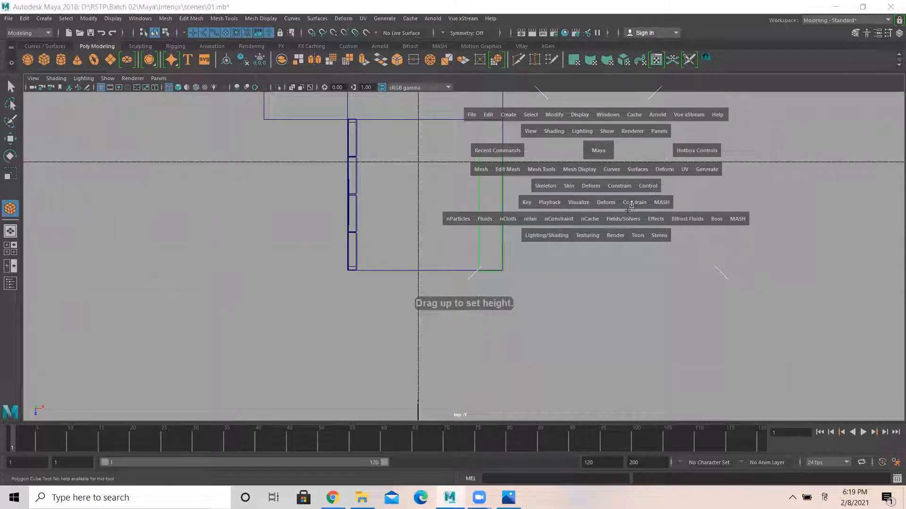
key("space")
left_click_drag(522, 258, 463, 281, "alt")
left_click_drag(416, 307, 507, 296, "alt")
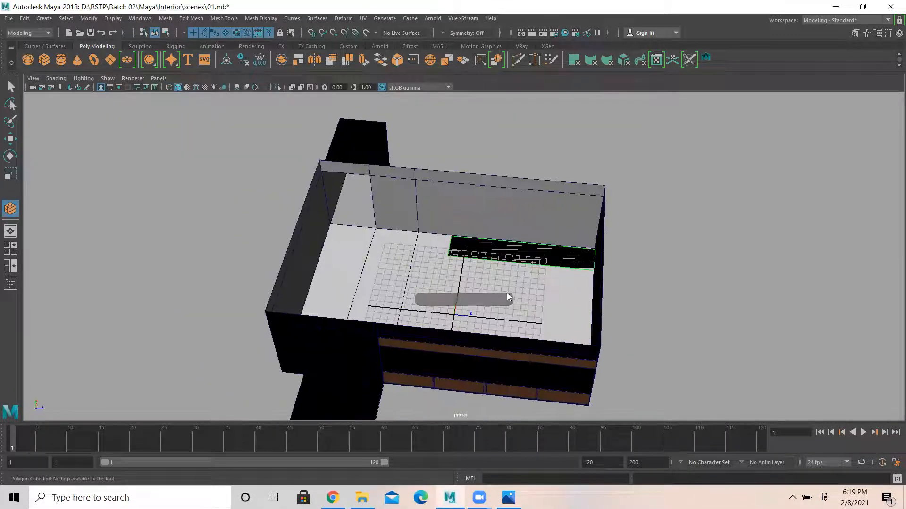
left_click_drag(522, 253, 521, 241)
key("w")
Step: Lengthen the sofa seat box along the wall by moving its end vertices toward the doorway end of the room
left_click_drag(603, 280, 499, 317, "alt")
left_click_drag(487, 278, 507, 258, "alt")
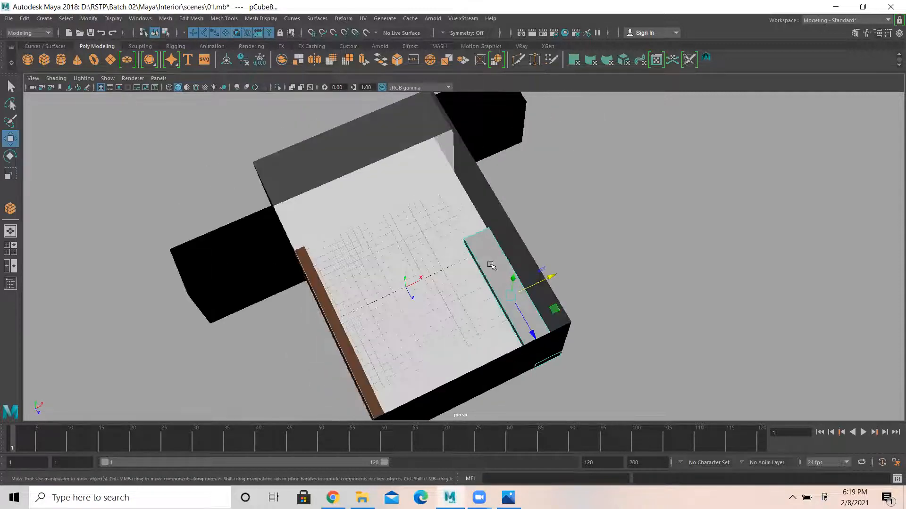
left_click_drag(485, 291, 534, 271, "alt")
right_click_drag(484, 244, 433, 229)
left_click_drag(442, 309, 420, 330, "alt")
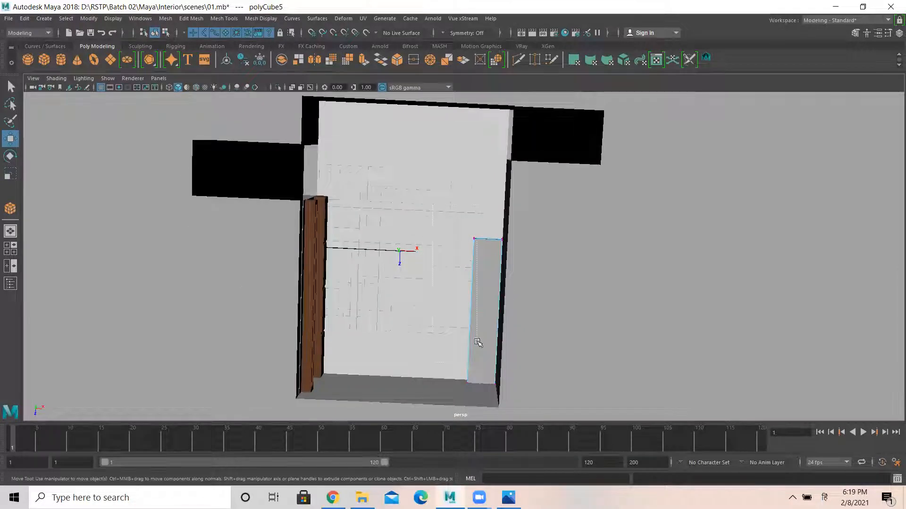
left_click_drag(483, 426, 483, 426)
left_click_drag(518, 312, 604, 269)
middle_click_drag(618, 266, 562, 265, "alt")
left_click_drag(367, 273, 509, 261, "alt")
right_click_drag(373, 302, 450, 323, "alt")
mouse_move(424, 317)
left_mouse_down("alt")
mouse_move(356, 319)
mouse_move(415, 303)
left_mouse_up("alt")
left_click_drag(346, 195, 422, 277)
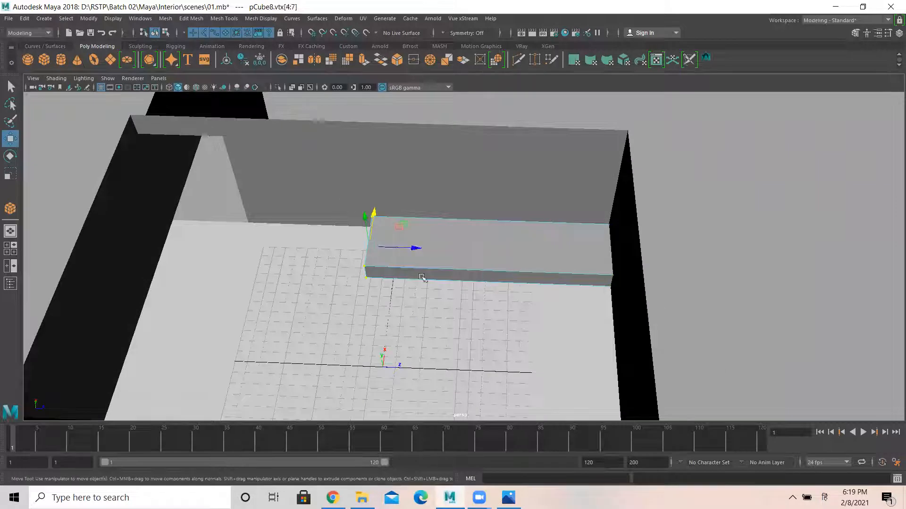
left_click_drag(407, 247, 376, 247)
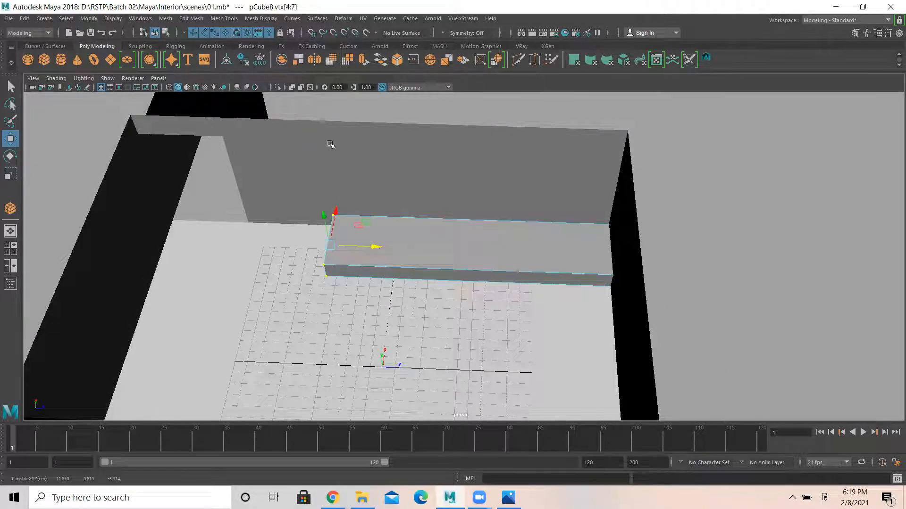
Step: Insert an edge loop across the seat box near its doorway end, marking off the sofa's corner section
left_click(224, 18)
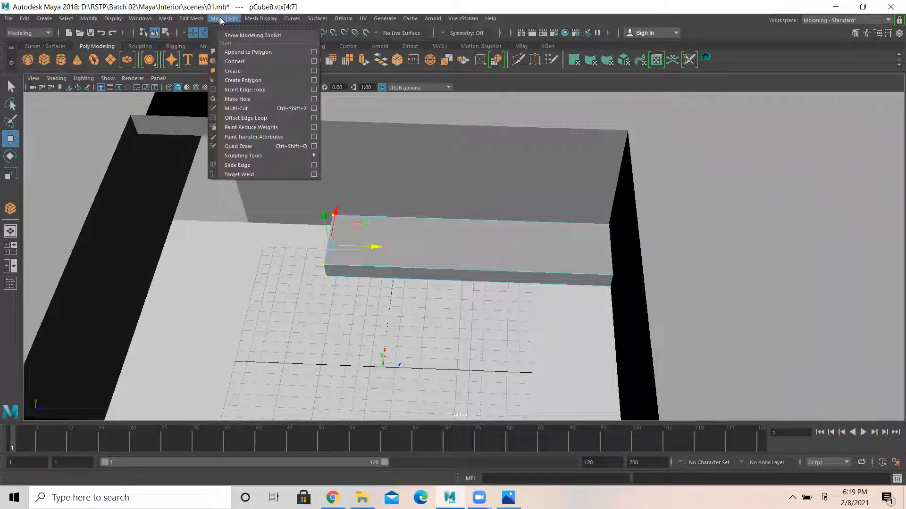
left_click(258, 91)
left_click_drag(381, 269, 382, 270)
Step: Extrude the room-facing side face of the corner section by about 6.98 to form an L-shaped seat, checking the reference photo
right_click_drag(360, 228, 359, 257)
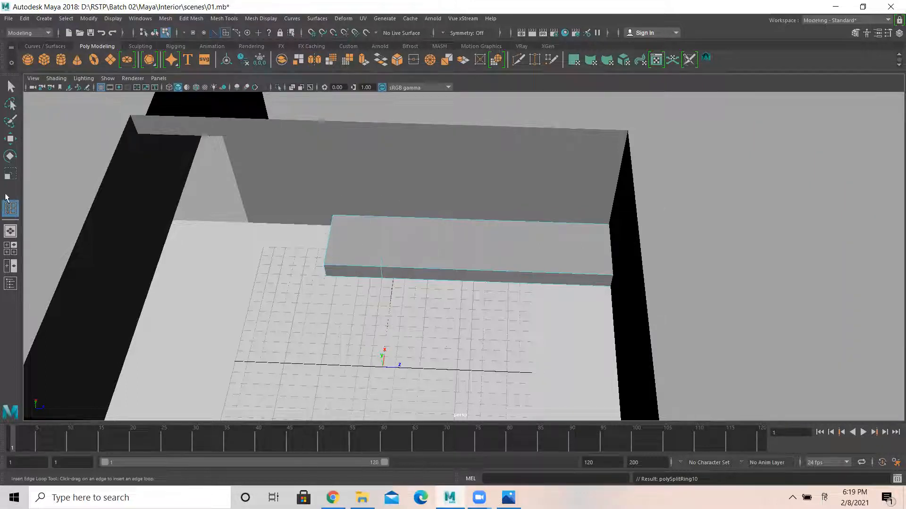
left_click(10, 139)
left_click(372, 278)
left_click_drag(403, 287, 310, 301, "alt")
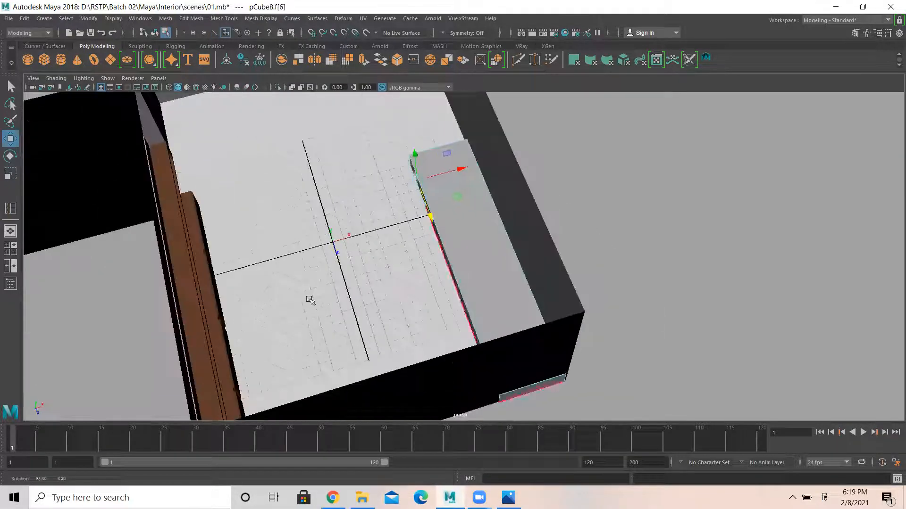
left_click(191, 18)
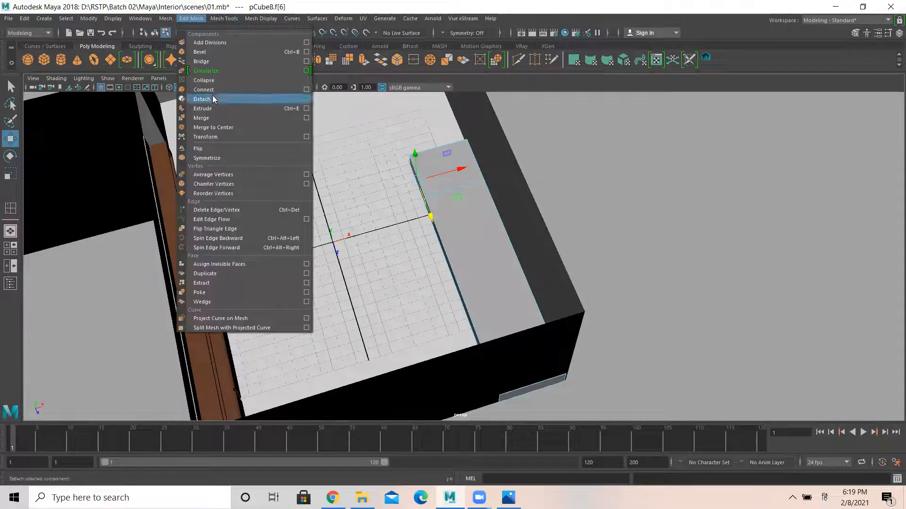
left_click(213, 109)
left_click_drag(405, 182, 308, 208)
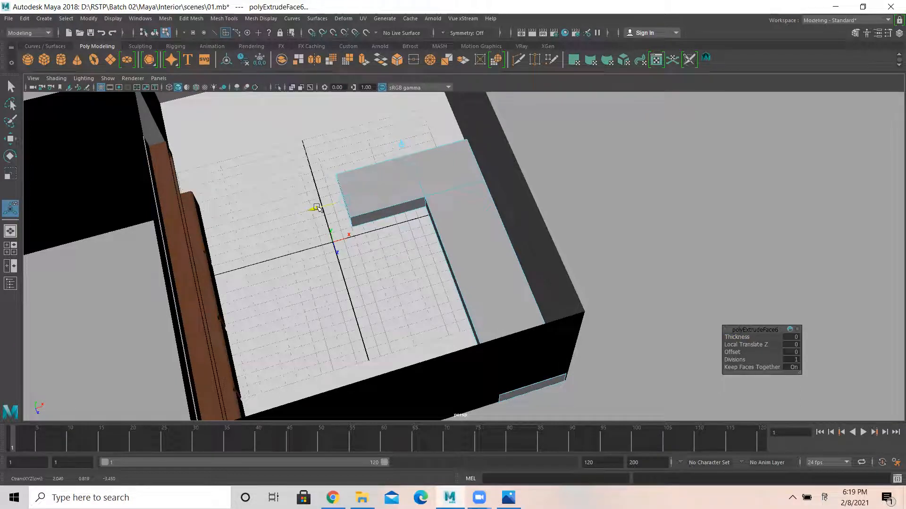
left_click(509, 498)
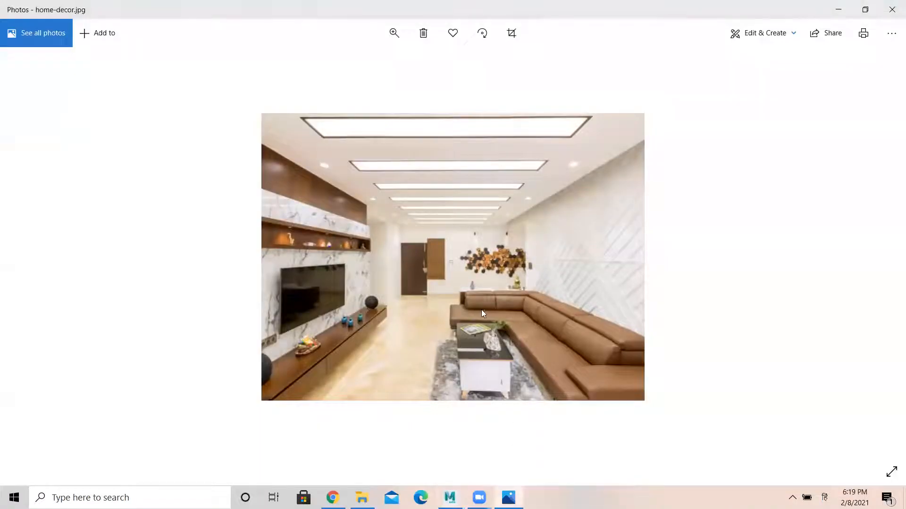
left_click(838, 9)
left_click_drag(311, 210, 321, 208)
left_click_drag(421, 206, 573, 264, "alt")
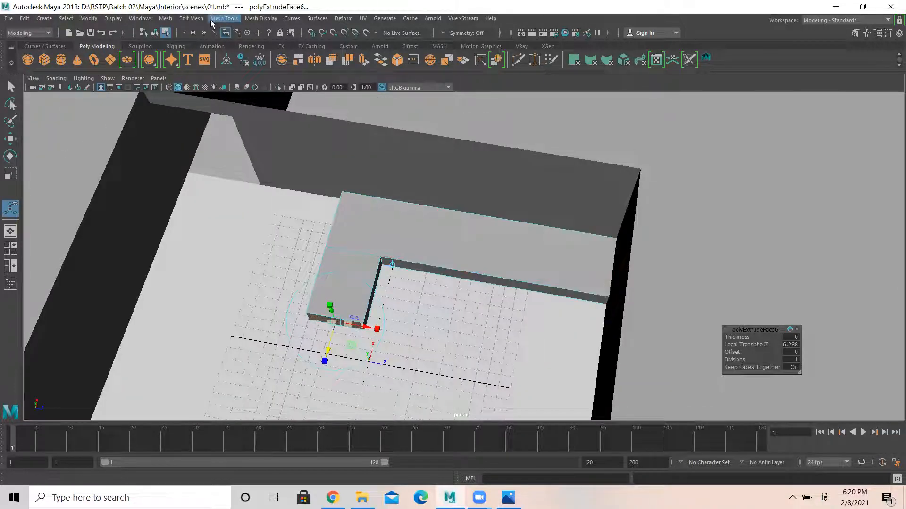
left_click(191, 19)
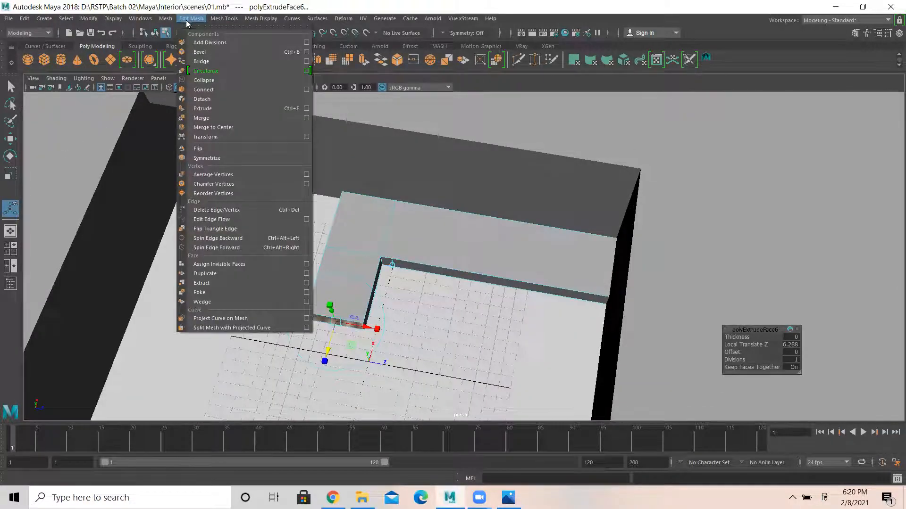
left_click(203, 108)
key("ctrl+z")
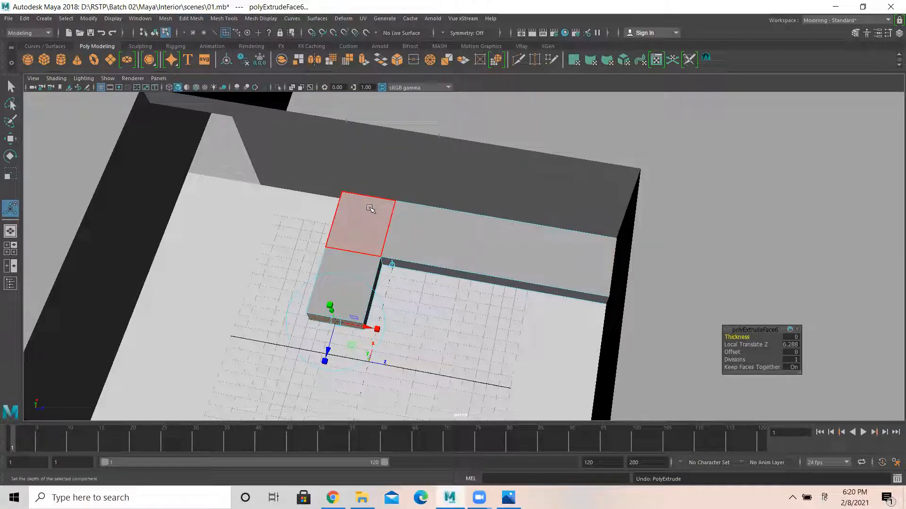
key("ctrl+z")
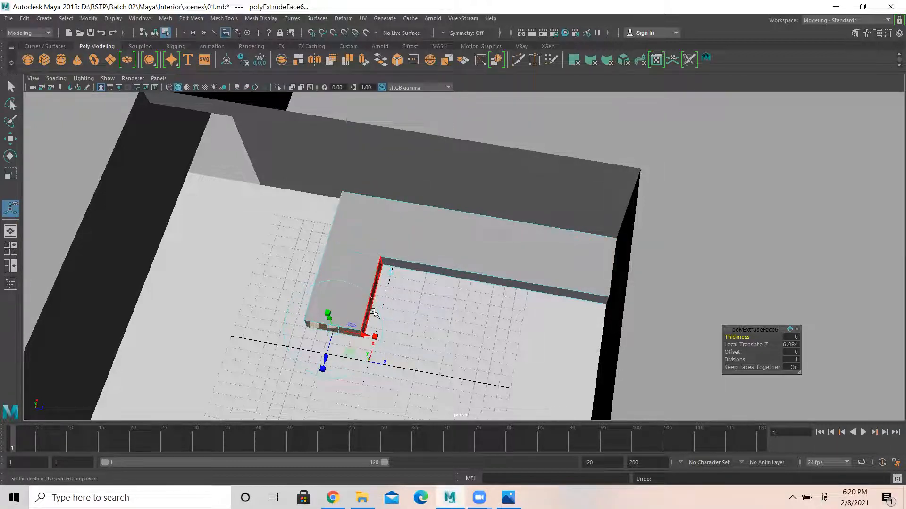
Step: Insert edge loops along the outer back edges of both arms of the L-shaped sofa to mark off the backrest strip
left_click(11, 138)
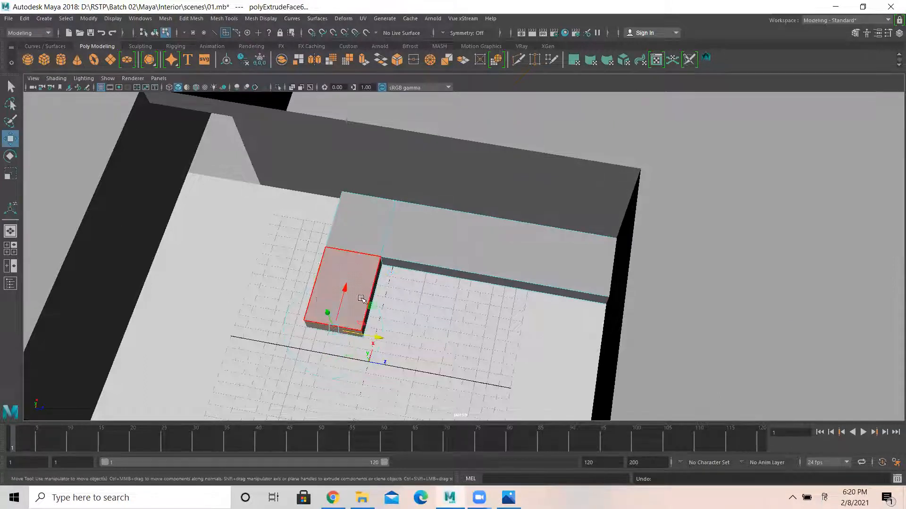
left_click_drag(368, 299, 341, 268, "alt")
left_click_drag(418, 184, 463, 176)
right_click_drag(459, 169, 486, 156)
left_click(193, 19)
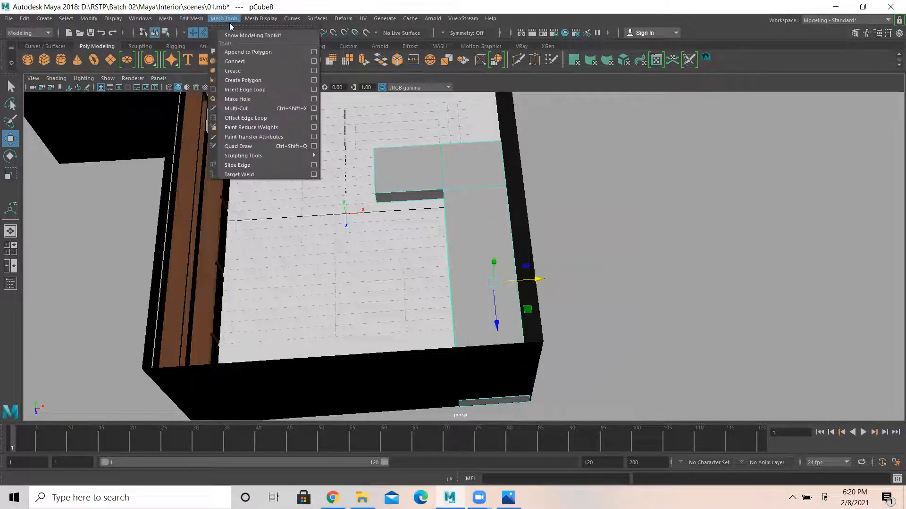
left_click(250, 88)
left_click_drag(404, 177, 448, 163, "alt")
left_click_drag(457, 133, 454, 134)
left_click_drag(511, 177, 493, 179)
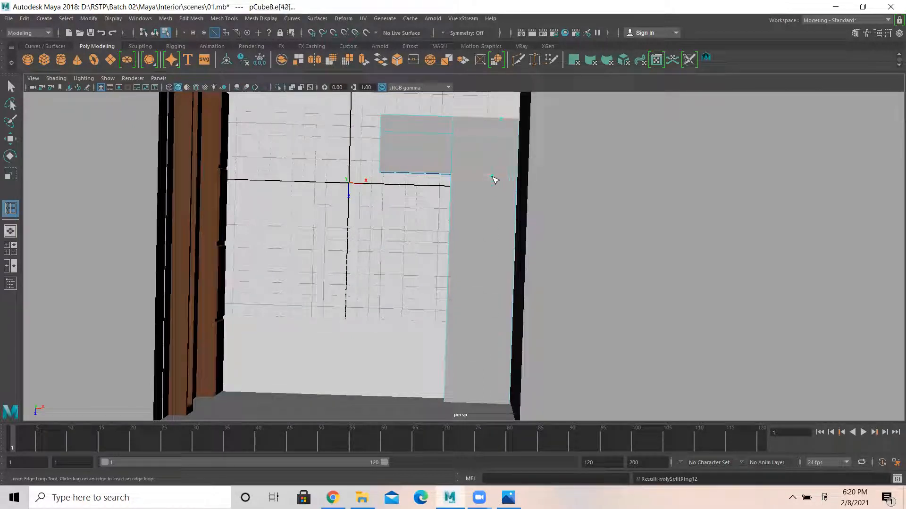
Step: Extrude the top faces of the strip along the sofa's outer edges upward by 3.128 to form the backrest
right_click_drag(421, 125, 427, 151)
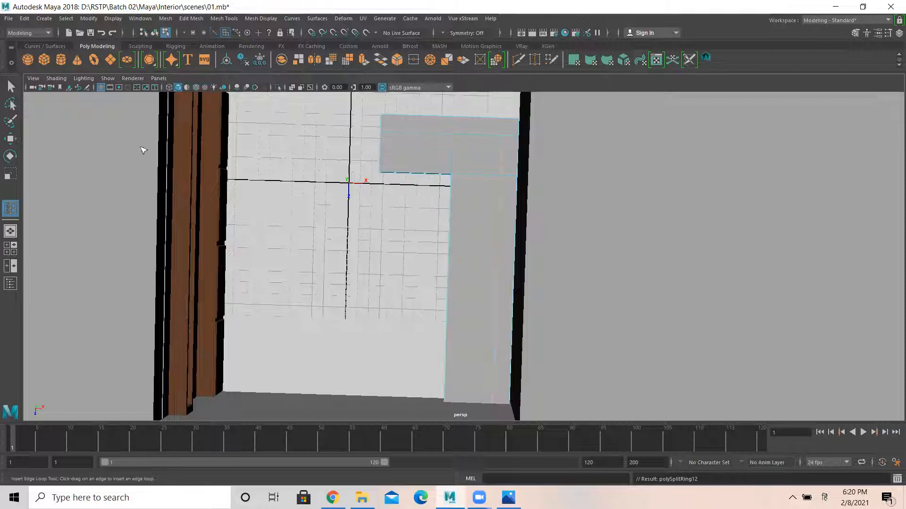
left_click(10, 139)
left_click(427, 124)
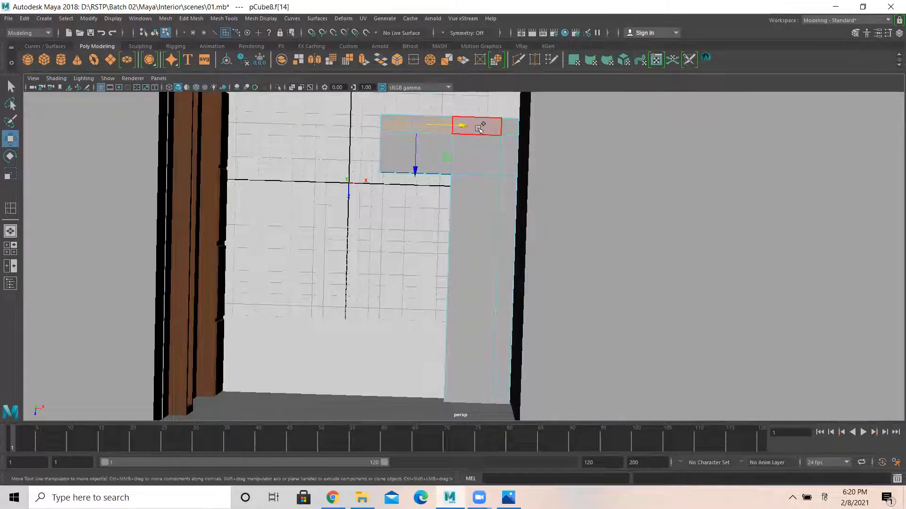
left_click(512, 132, "shift")
left_click(512, 147, "shift")
left_click(512, 201, "shift")
left_click_drag(387, 288, 632, 217, "alt")
left_click_drag(376, 240, 353, 261, "alt")
right_click_drag(474, 269, 510, 276, "alt")
left_click(191, 19)
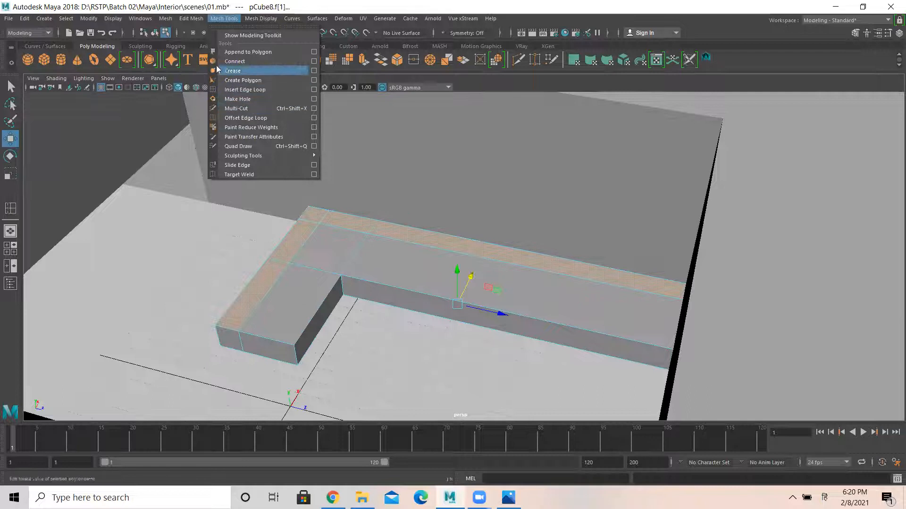
left_click(214, 109)
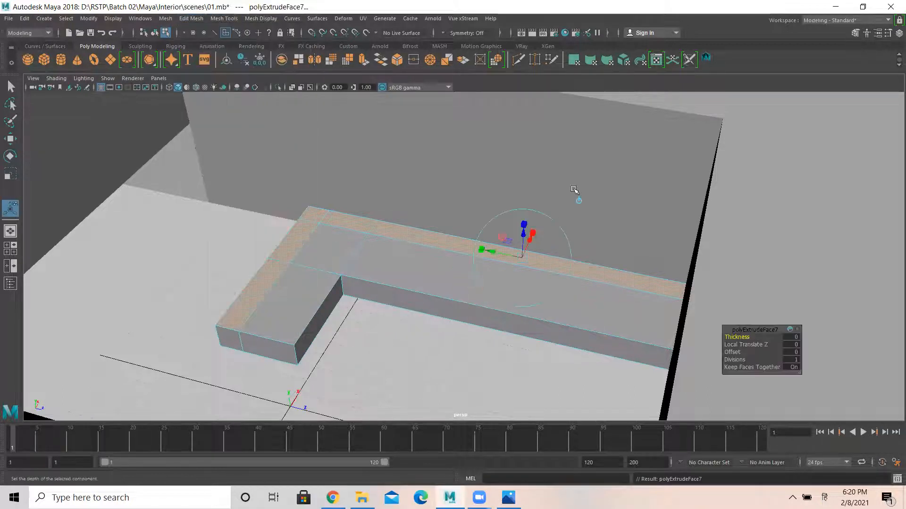
left_click_drag(524, 232, 523, 194)
Step: Examine the extruded backrest of the L-shaped sofa from several angles
left_click_drag(494, 234, 497, 221, "alt")
right_click_drag(376, 269, 540, 229, "alt")
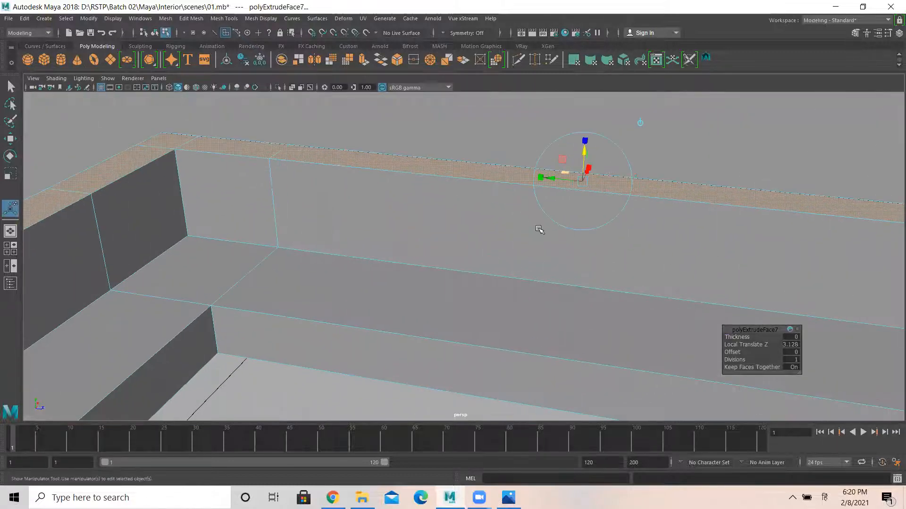
left_click_drag(540, 229, 495, 200, "alt")
left_click_drag(601, 185, 588, 172, "alt")
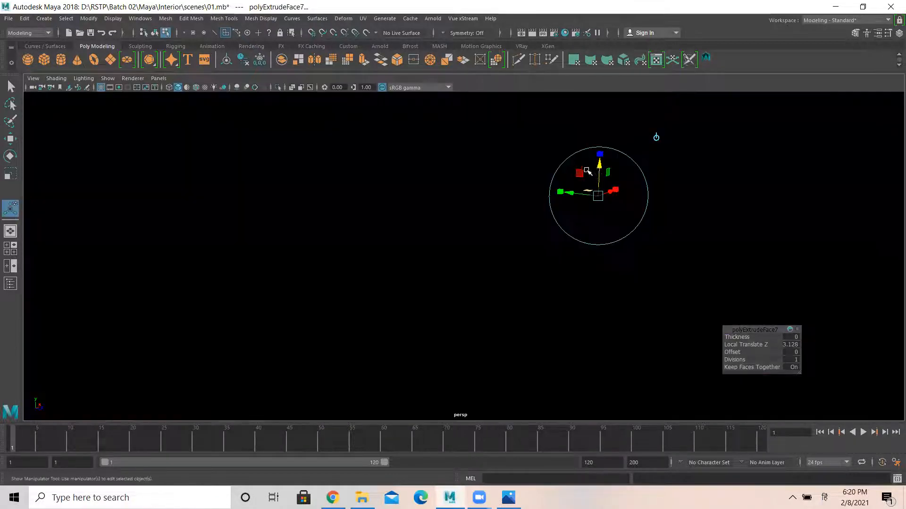
left_click_drag(542, 204, 475, 182, "alt")
scroll(561, 208, "up", 1)
scroll(485, 189, "down", 3)
middle_click_drag(516, 202, 537, 224, "alt")
left_click_drag(537, 224, 401, 245, "alt")
left_click_drag(599, 283, 574, 255, "alt")
middle_click_drag(518, 247, 519, 270, "alt")
left_click_drag(518, 269, 524, 251, "alt")
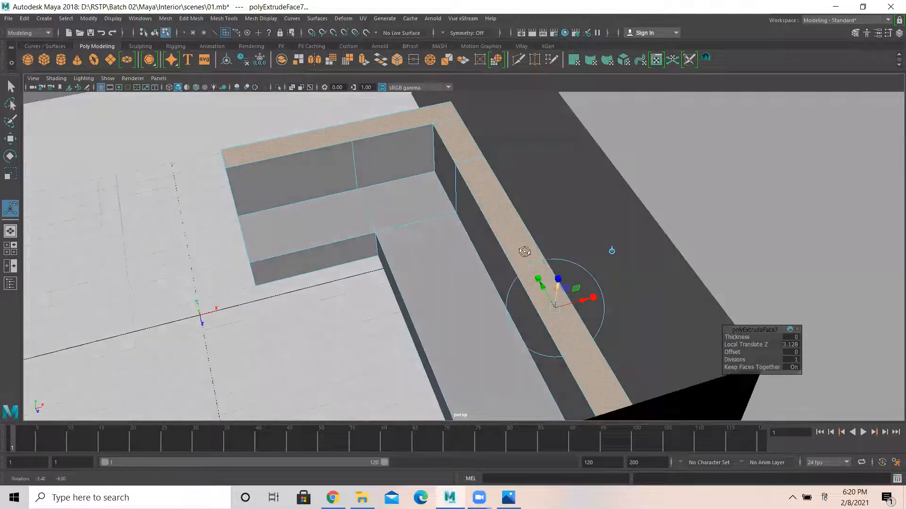
Step: Try to scale the extruded top faces of the backrest across their width
left_click(593, 297)
left_click_drag(593, 298, 585, 294)
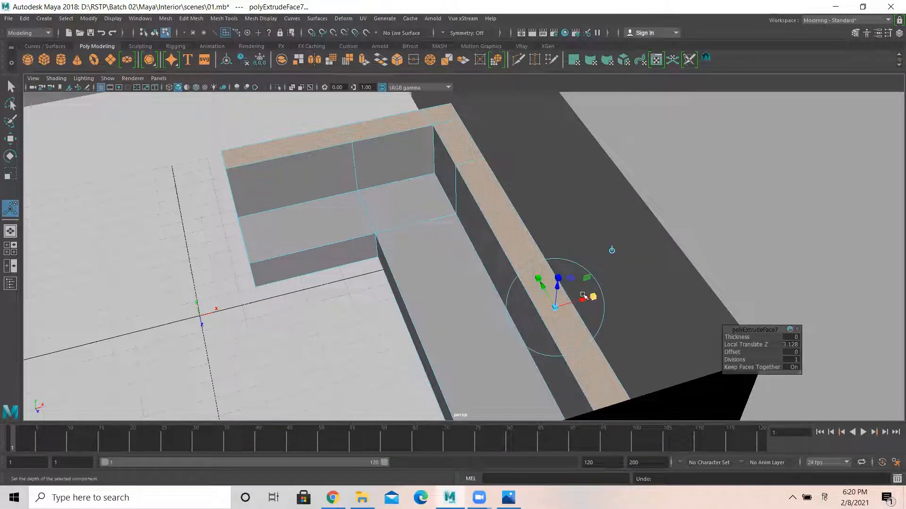
left_click_drag(409, 205, 566, 220, "alt")
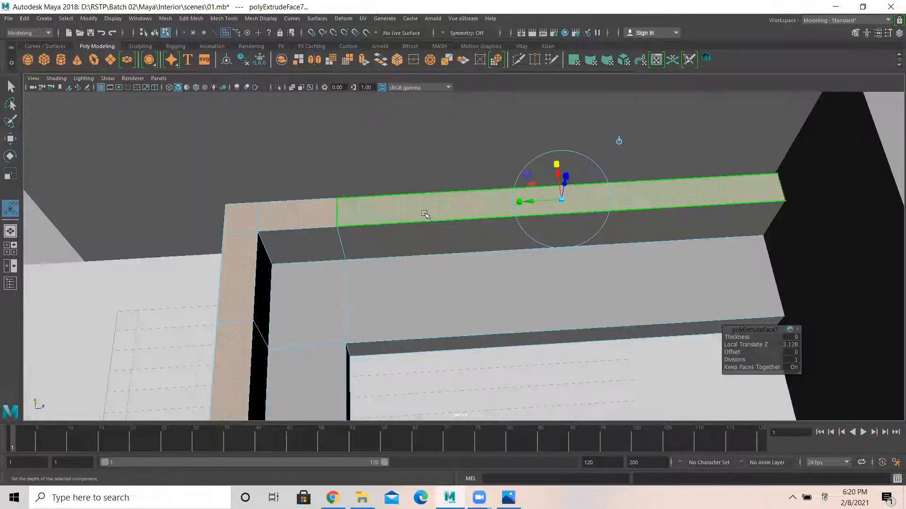
Step: Insert edge loops just above and just in front of the crease where the backrest meets the seat, along both arms
left_click(435, 223)
right_click_drag(461, 217, 479, 219)
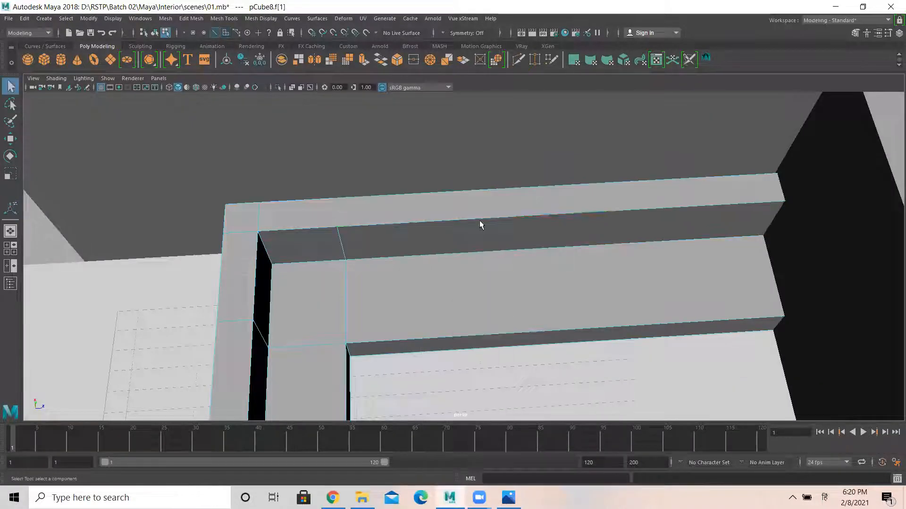
left_click_drag(473, 232, 457, 222, "alt")
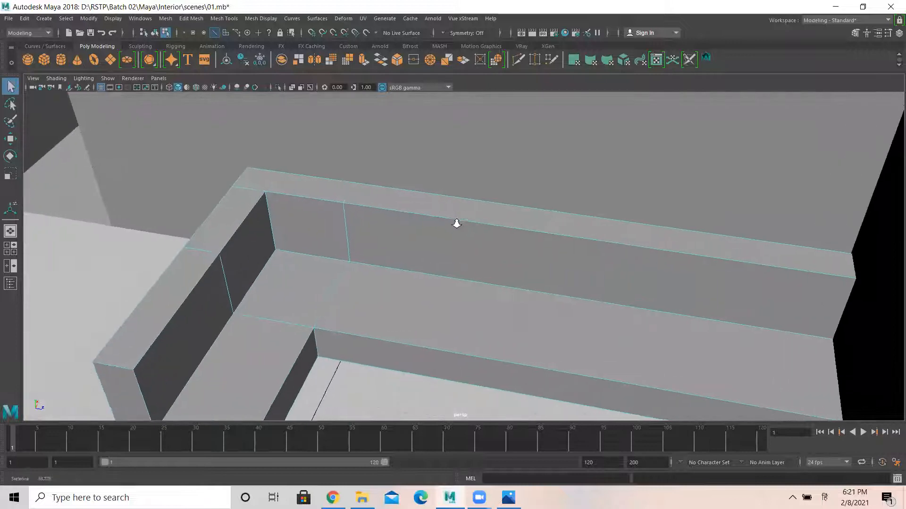
left_click(220, 19)
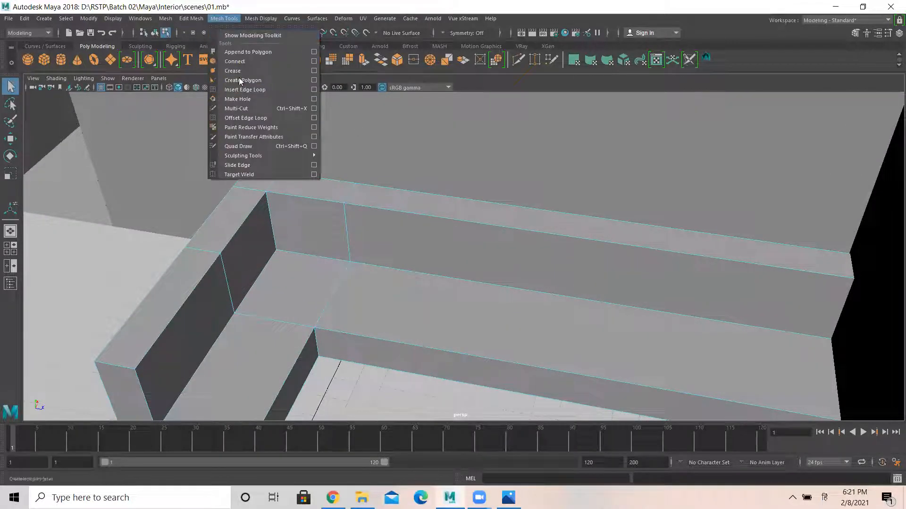
left_click(243, 90)
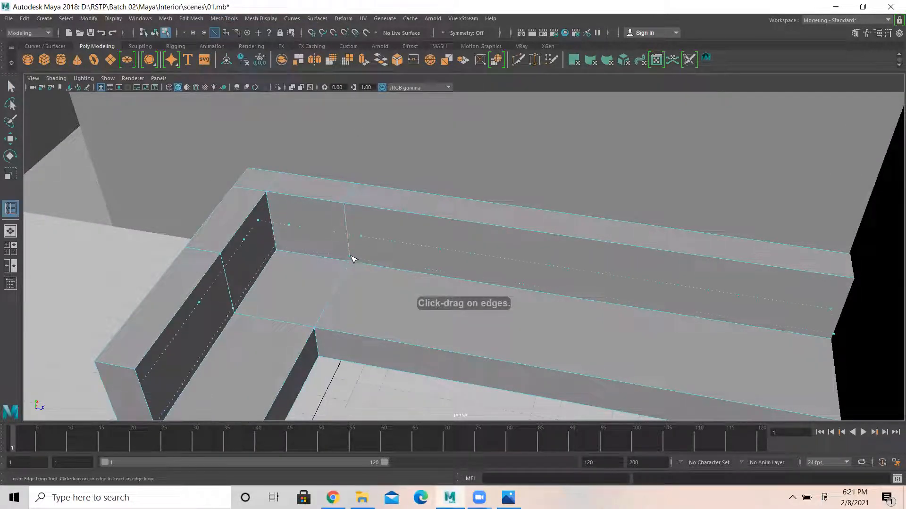
left_click(354, 260)
left_click_drag(390, 196, 376, 170, "alt")
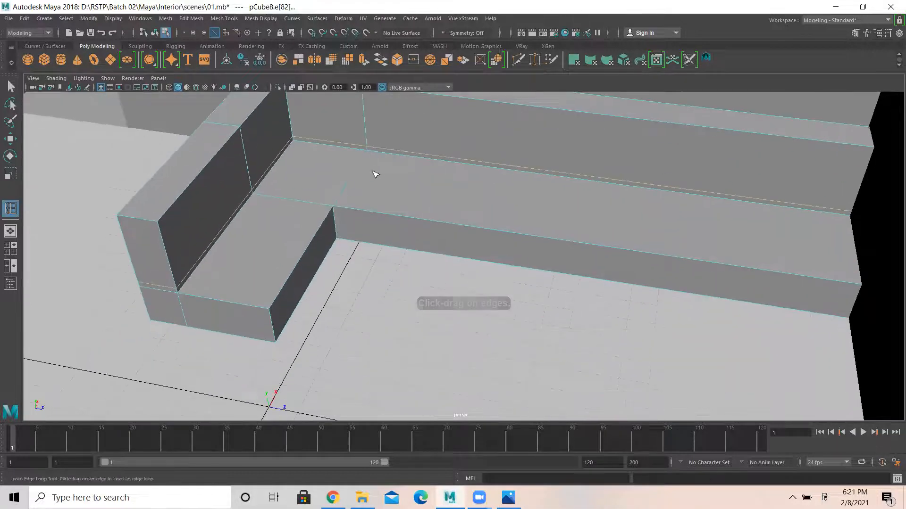
left_click(370, 155)
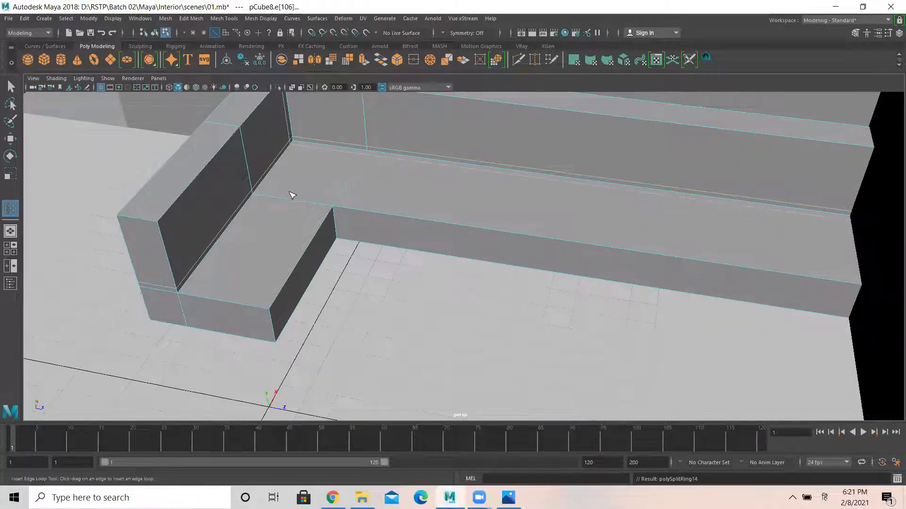
left_click(259, 198)
mouse_move(343, 232)
left_mouse_down("alt")
mouse_move(317, 227)
mouse_move(335, 245)
left_mouse_up("alt")
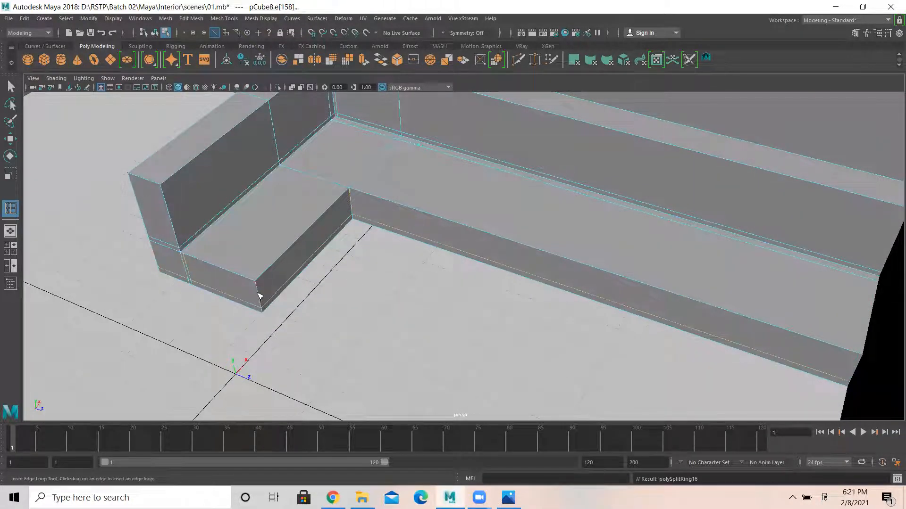
Step: Insert edge loops near the upper and lower edges of the seat front and near the backrest's top edge
left_click_drag(259, 289, 262, 290)
left_click_drag(246, 186, 381, 268, "alt")
key("ctrl+z")
left_click_drag(488, 263, 440, 209, "alt")
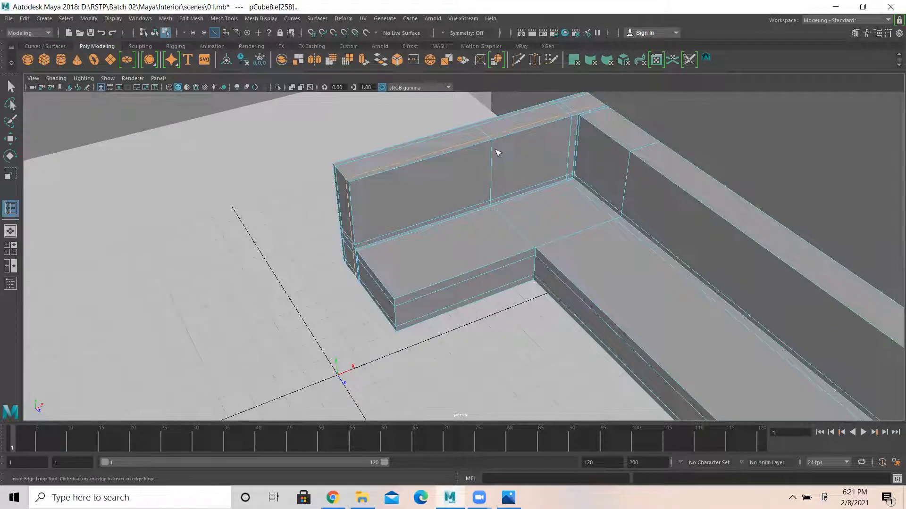
left_click_drag(492, 163, 492, 164)
Step: Preview the whole sofa in smoothed display, inspect its rounding, and return it to unsmoothed display
right_click_drag(590, 124, 615, 109)
left_click(9, 139)
left_click(536, 188)
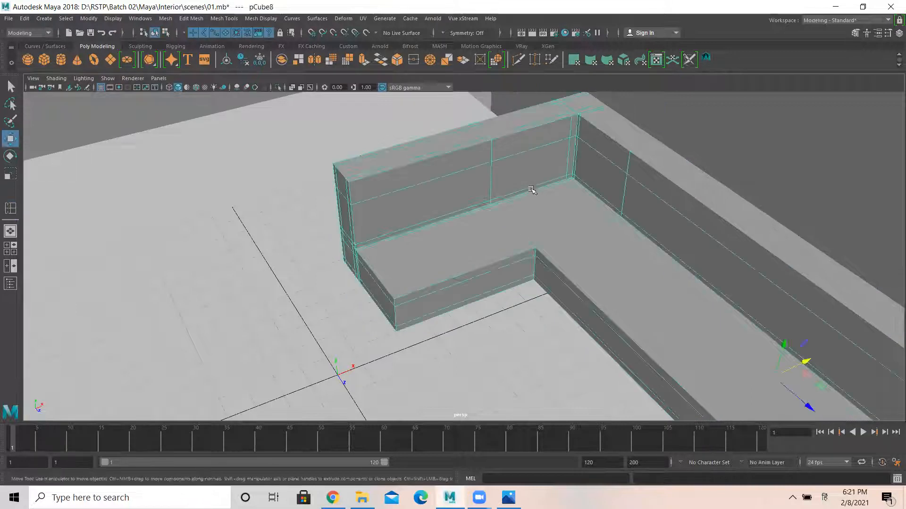
key("3")
left_click(273, 197)
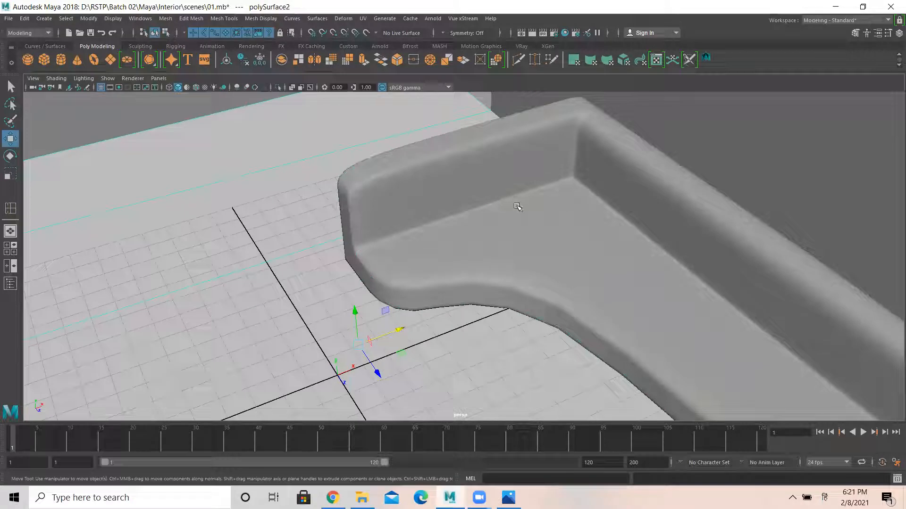
left_click_drag(445, 256, 541, 224, "alt")
key("1")
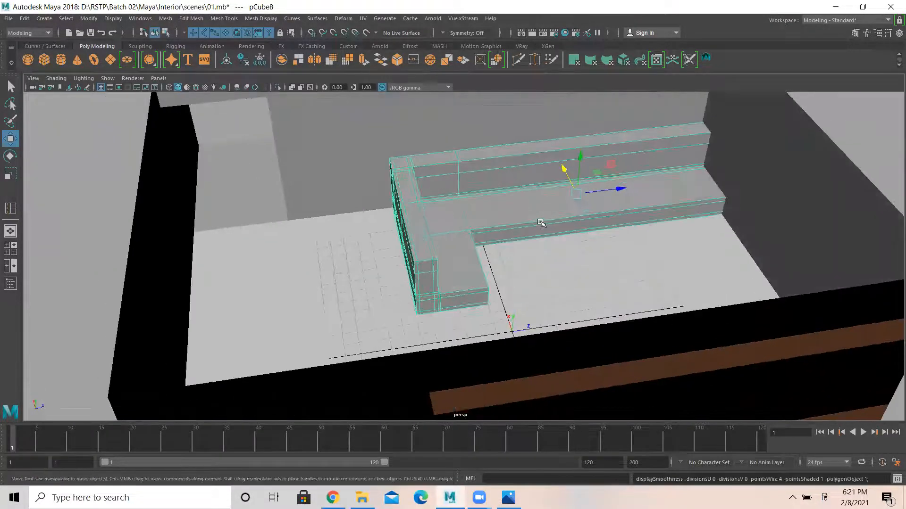
Step: Insert an edge loop close to the wall end of the sofa's long arm, using wireframe display to reach it
middle_click_drag(675, 205, 487, 267, "alt")
left_click_drag(487, 267, 468, 276, "alt")
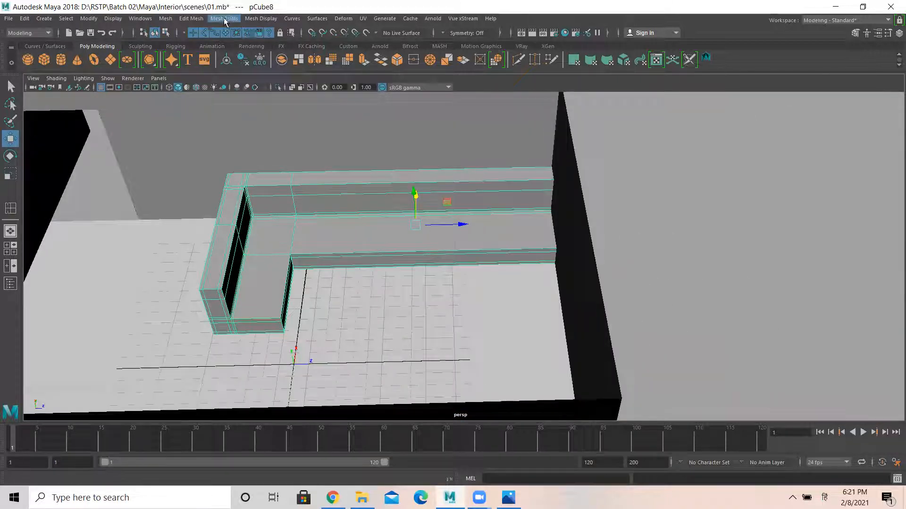
left_click(225, 19)
left_click(245, 89)
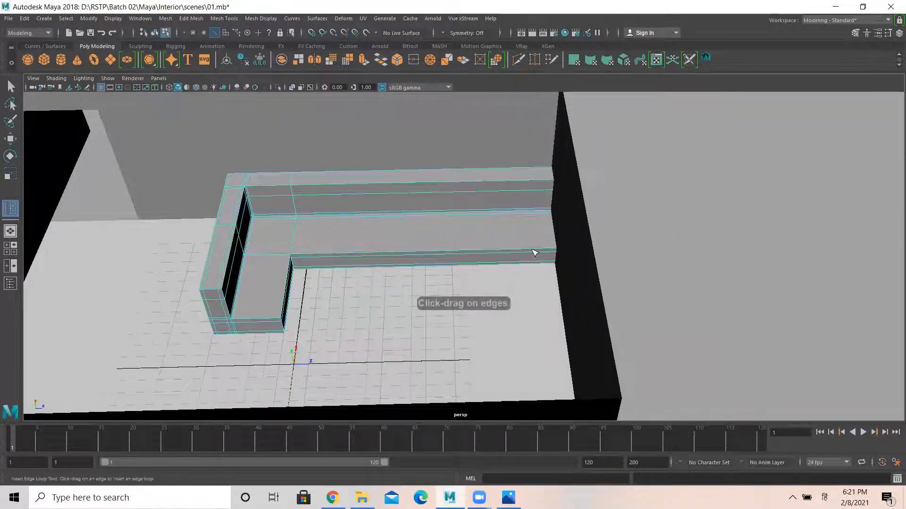
key("4")
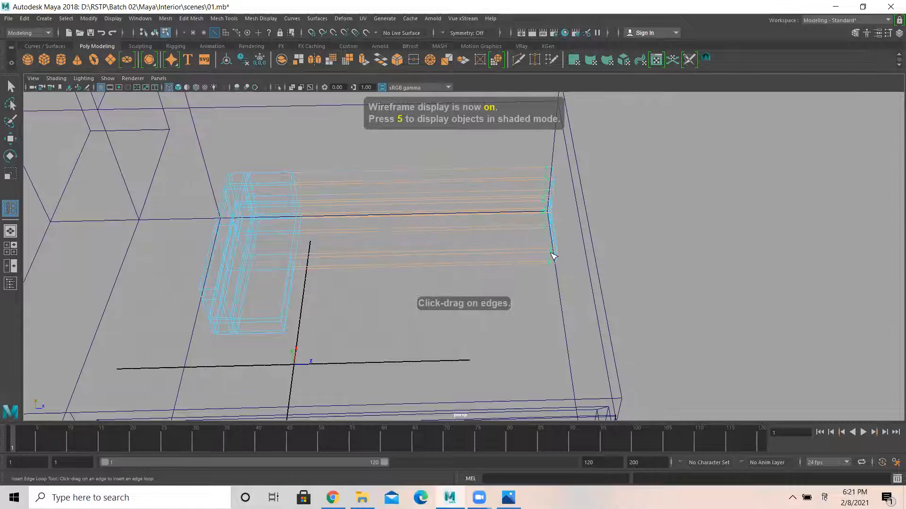
left_click(554, 254)
Step: Move the vertices at the long arm's wall end slightly back from the side wall and restore shaded display
right_click_drag(537, 180, 490, 177)
left_click_drag(525, 140, 611, 316)
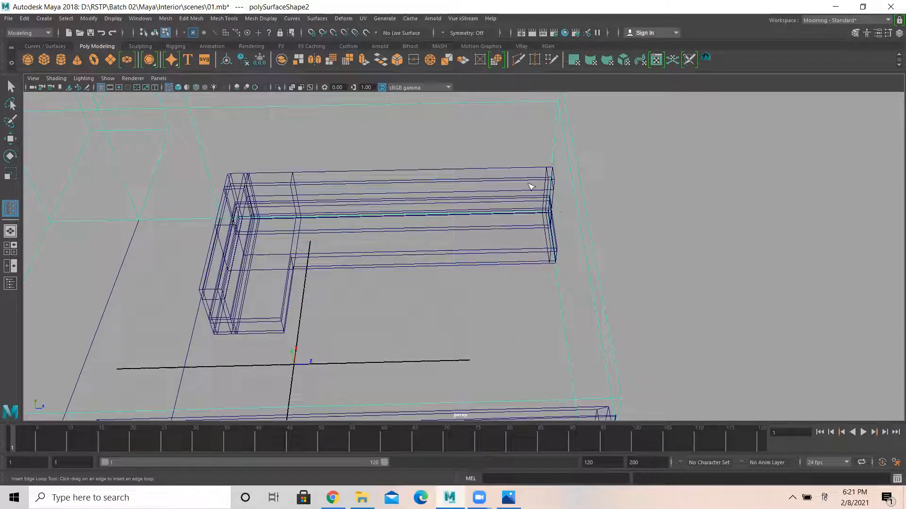
left_click(545, 195)
left_click(10, 138)
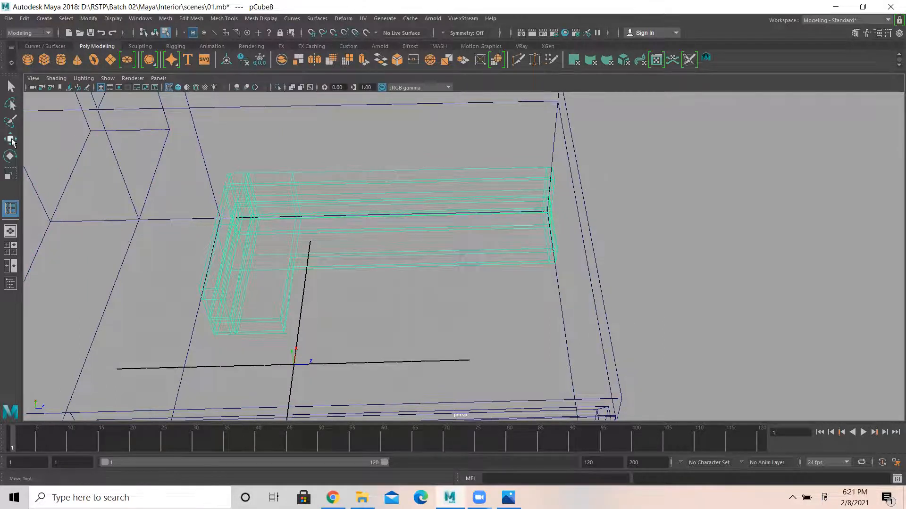
right_click_drag(596, 162, 526, 163)
left_click_drag(531, 158, 594, 215)
key("6")
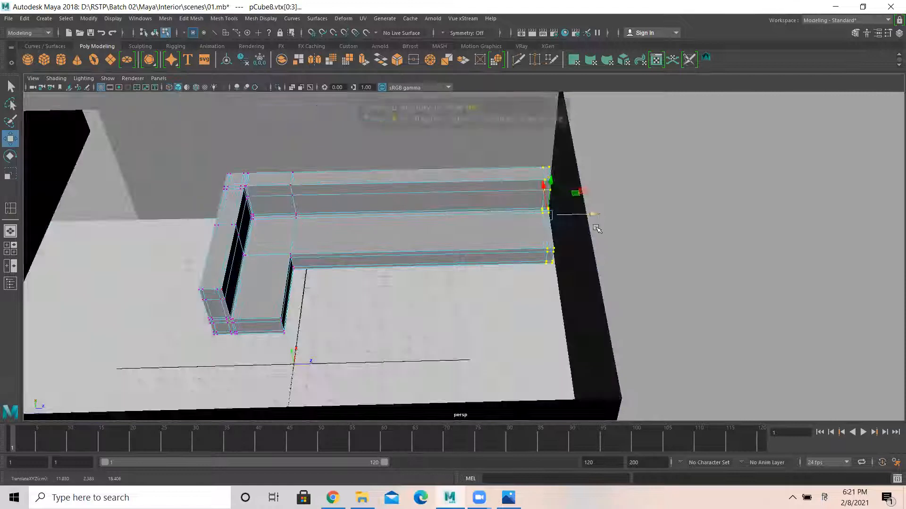
left_click(684, 213)
Step: Insert edge loops close to the sofa's inner corner, beside the existing divisions on both arms
mouse_move(368, 206)
left_mouse_down("alt")
mouse_move(568, 264)
mouse_move(512, 267)
mouse_move(626, 320)
mouse_move(443, 275)
left_mouse_up("alt")
scroll(568, 264, "up", 5)
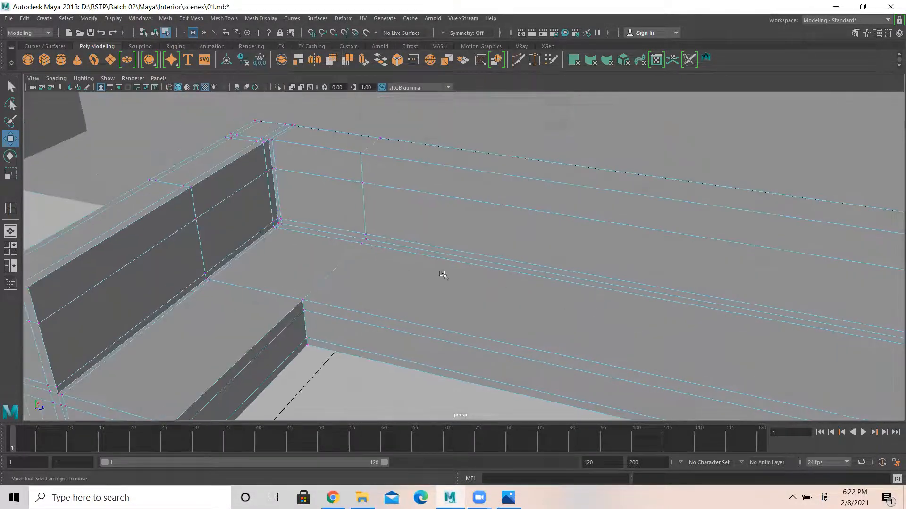
middle_click_drag(495, 254, 385, 203, "alt")
left_click_drag(586, 296, 717, 288, "alt")
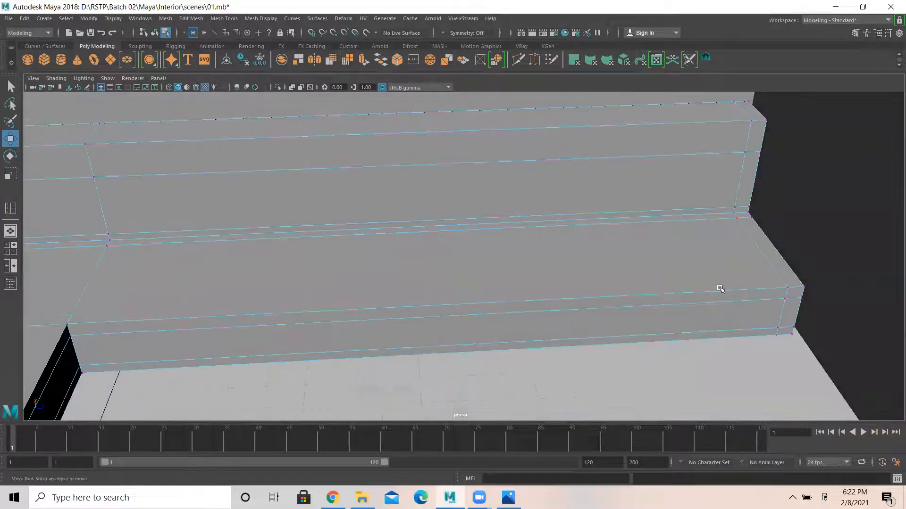
mouse_move(392, 193)
left_mouse_down("alt")
mouse_move(574, 200)
mouse_move(390, 194)
left_mouse_up("alt")
right_click_drag(390, 194, 423, 173)
left_click_drag(273, 268, 303, 196, "alt")
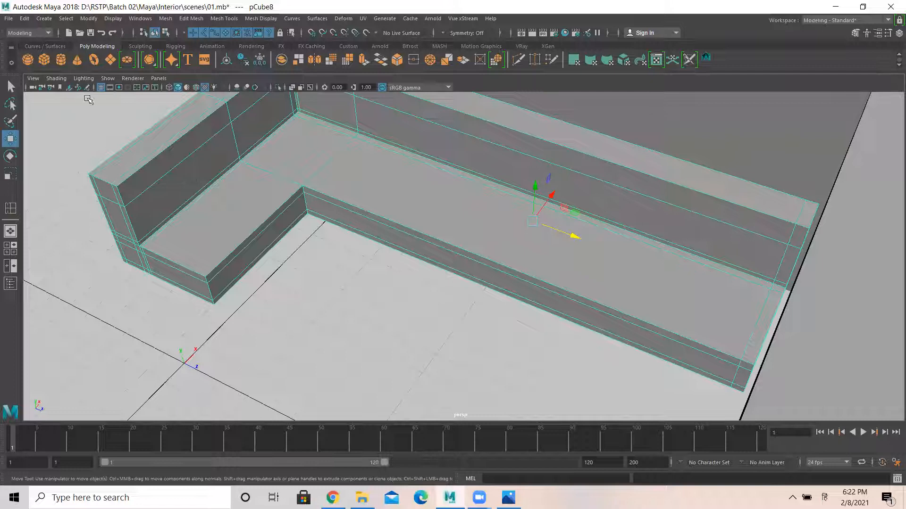
left_click(192, 18)
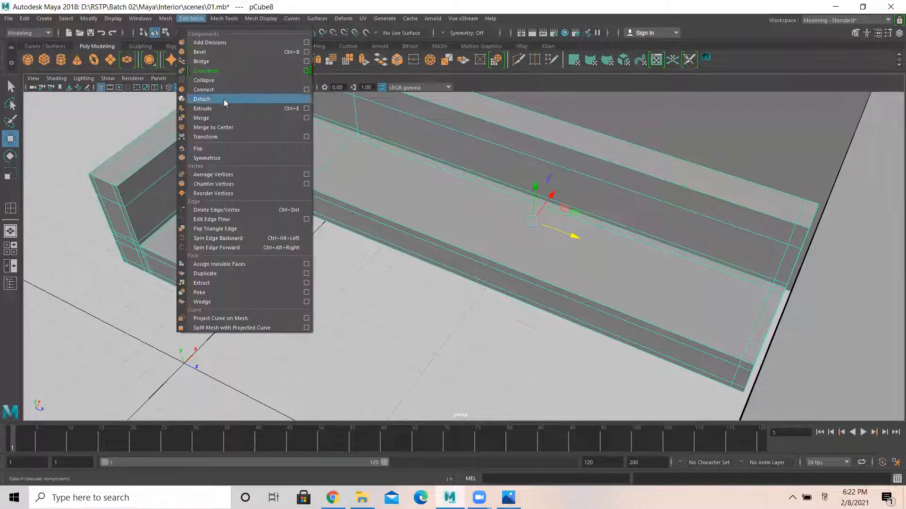
mouse_move(224, 18)
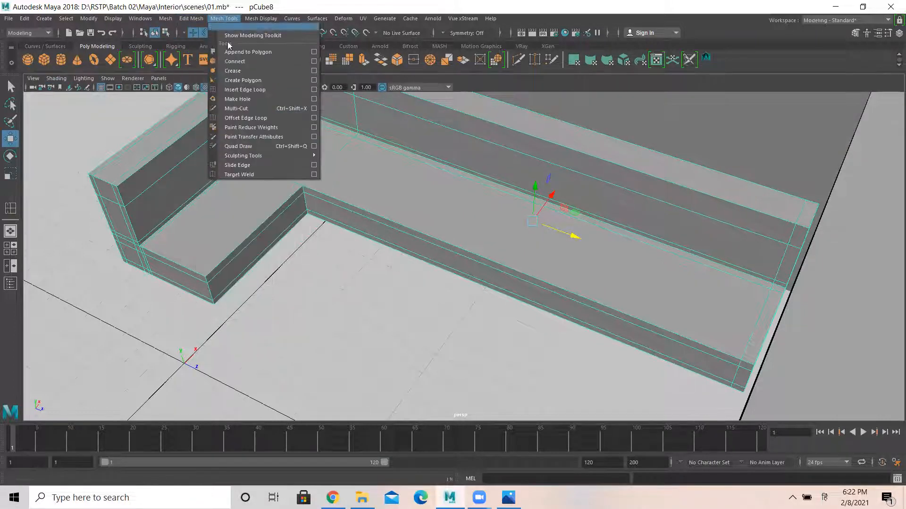
left_click(249, 93)
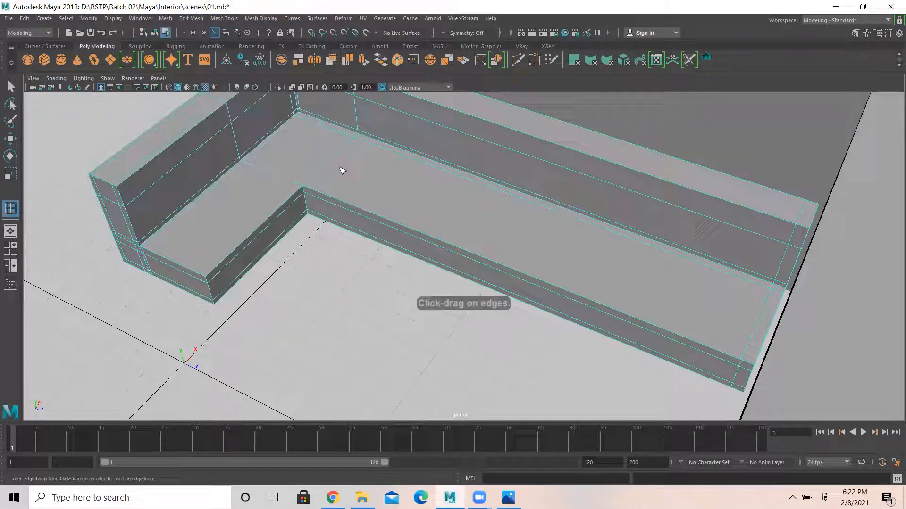
left_click(303, 192)
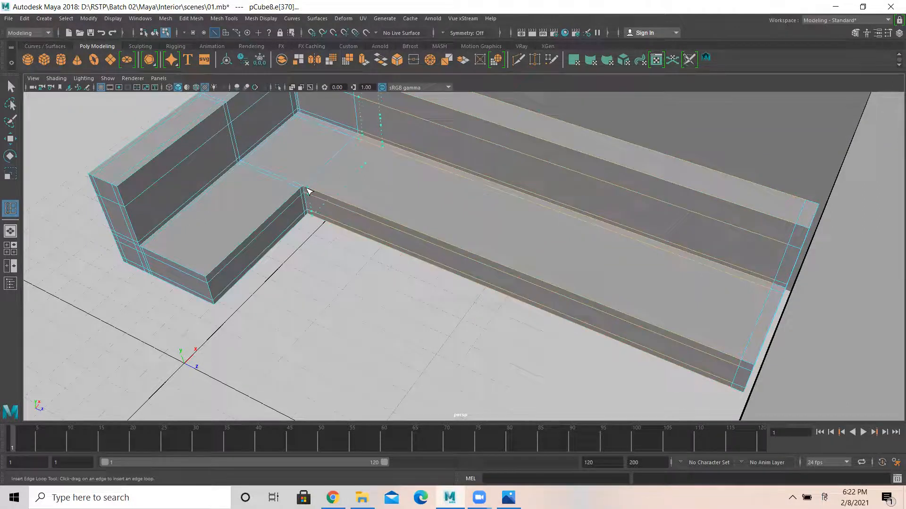
Step: Check the tightened inner corner in smoothed display and switch the sofa back to unsmoothed display
right_click_drag(384, 183, 419, 167)
left_click(11, 141)
left_click(224, 174)
key("3")
left_click(330, 253)
left_click(257, 246)
key("1")
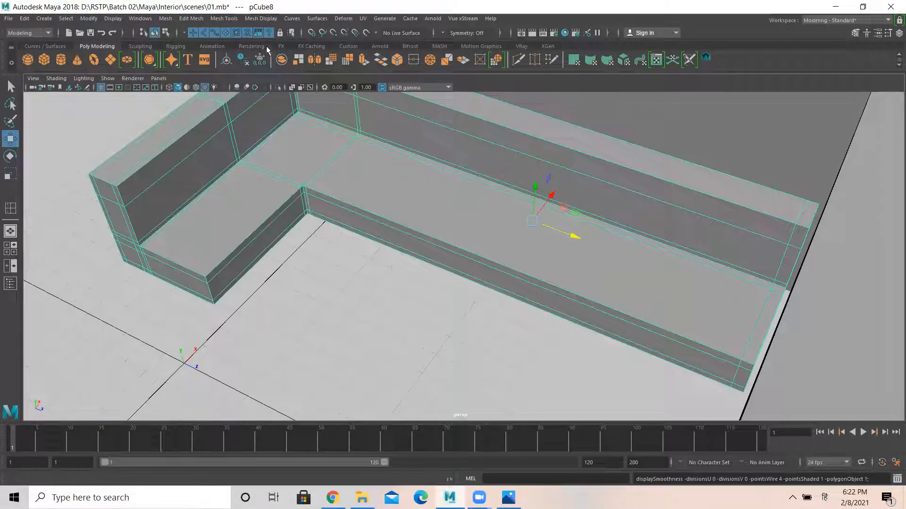
Step: Insert an edge loop close to the free end of the sofa's short arm
left_click(261, 18)
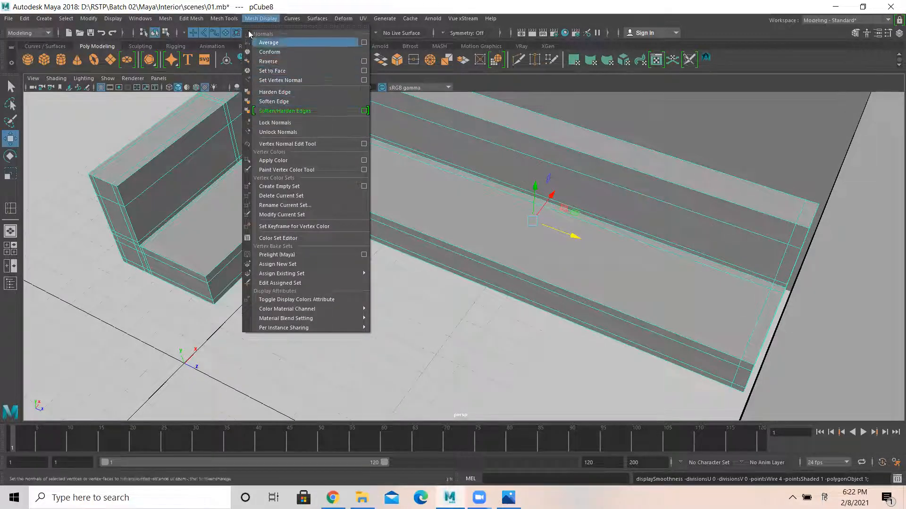
mouse_move(224, 18)
left_click(245, 89)
left_click_drag(221, 266, 218, 275)
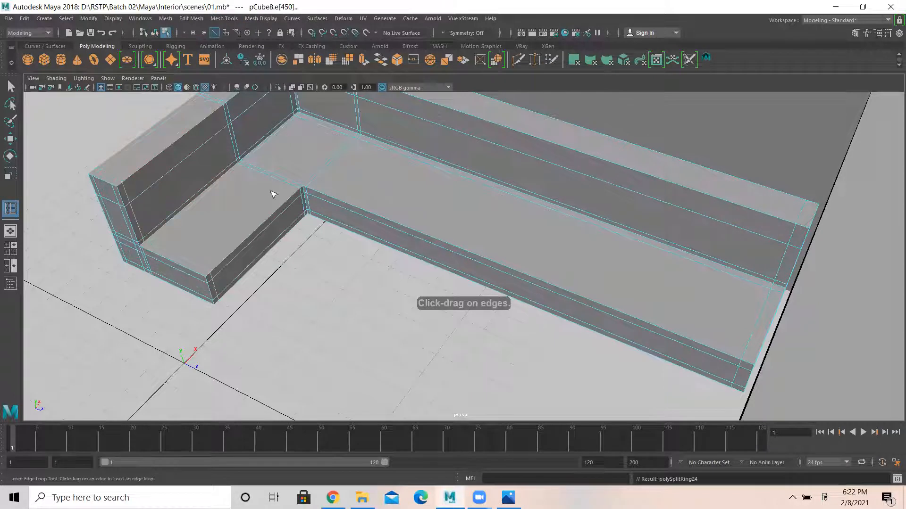
Step: Preview the sofa in smoothed display and inspect the short arm's end and the backrest edges
left_click(10, 138)
right_click_drag(199, 180, 238, 164)
key("3")
left_click(328, 310)
scroll(325, 266, "down", 3)
left_click_drag(353, 255, 304, 192, "alt")
left_click(421, 182)
left_click_drag(384, 184, 435, 203, "alt")
scroll(455, 299, "up", 2)
scroll(651, 281, "up", 2)
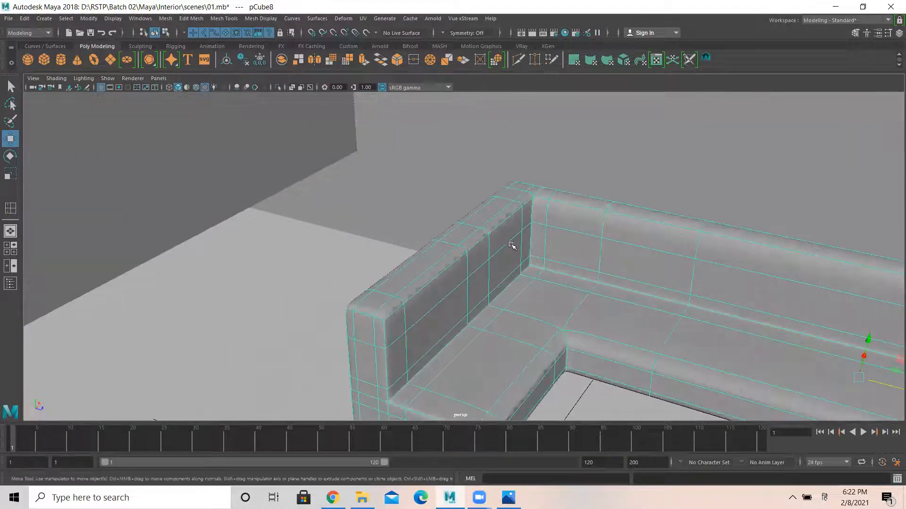
Step: Return the sofa to unsmoothed display and delete the extra edge along the inner side of the short arm's backrest top
key("1")
left_click_drag(450, 261, 498, 269, "alt")
left_click_drag(579, 262, 471, 273, "alt")
middle_click_drag(258, 262, 339, 225, "alt")
right_click_drag(342, 203, 342, 172)
left_click(349, 205)
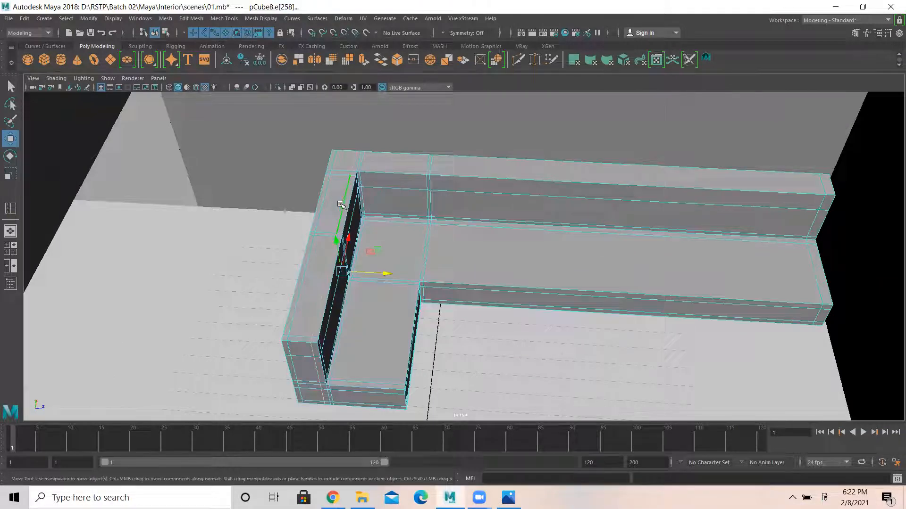
right_click_drag(330, 212, 281, 231, "shift")
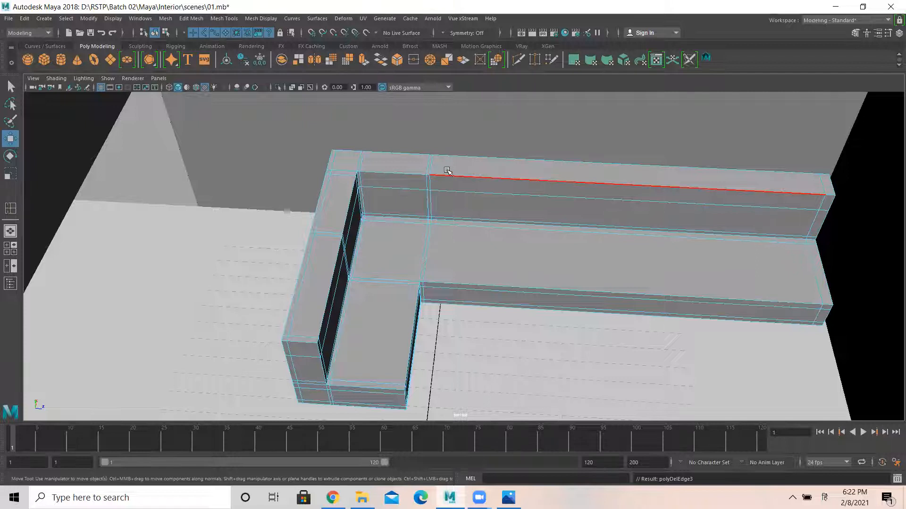
Step: Return the sofa to unsmoothed display, delete the extra lengthwise edge on the short arm's backrest top, and go back to object selection
key("3")
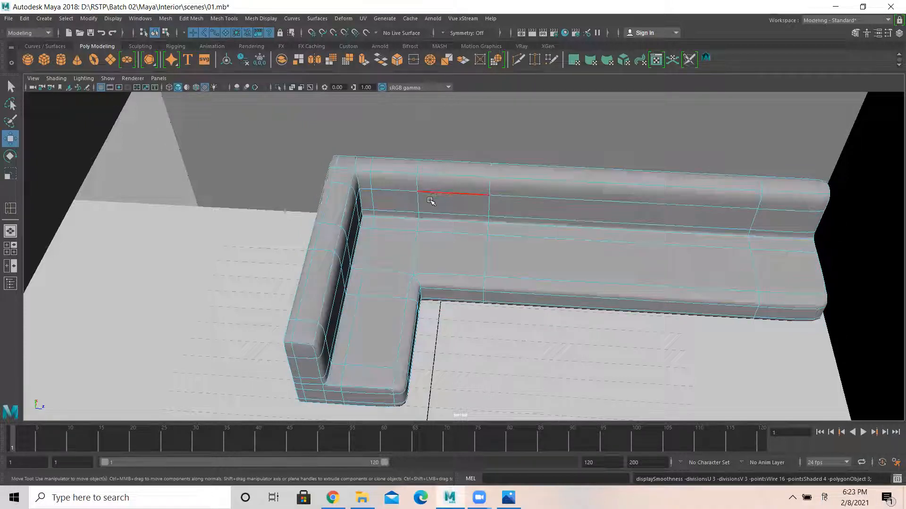
key("1")
left_click(304, 252)
right_click(309, 257, "shift")
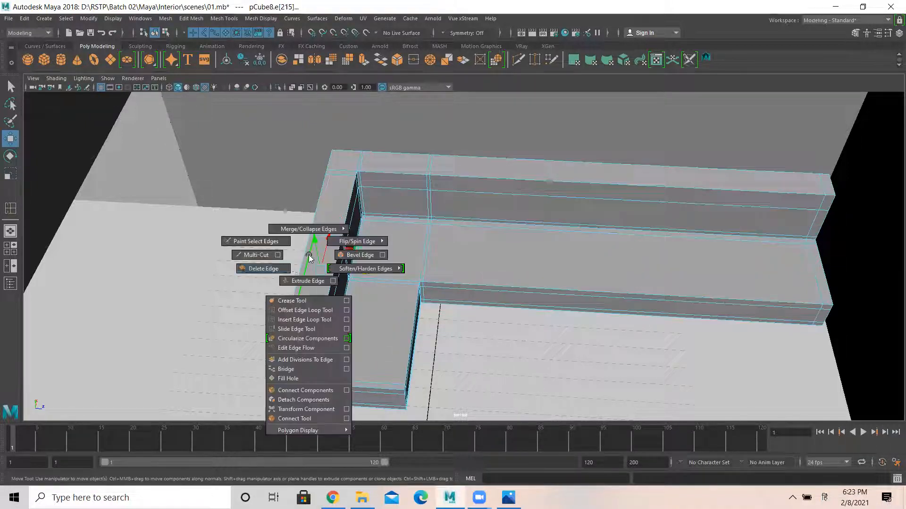
left_click(264, 268)
left_click_drag(435, 223, 431, 194, "alt")
right_click_drag(433, 207, 460, 200)
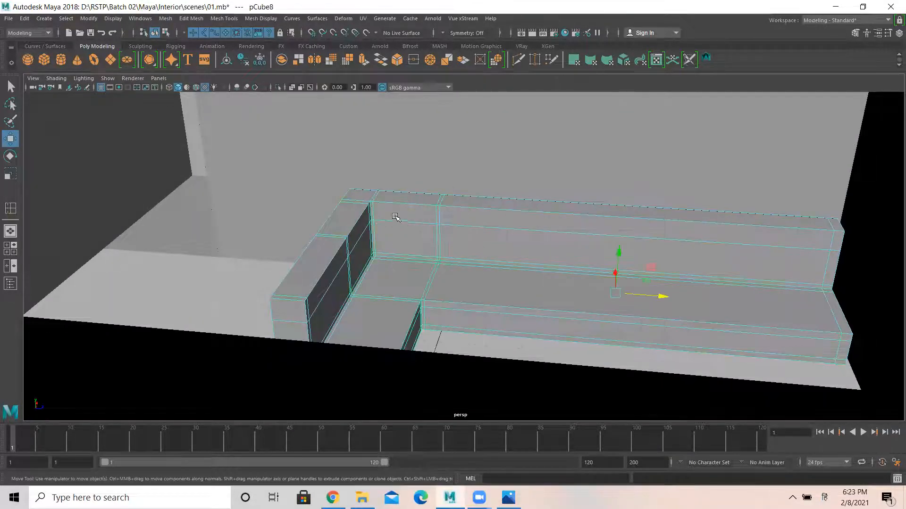
Step: Show the sofa in smoothed display and examine its short arm, inner corner and backrest
key("3")
left_click(368, 226)
left_click_drag(413, 232, 395, 236, "alt")
middle_click_drag(395, 237, 269, 215, "alt")
left_click_drag(293, 251, 513, 197, "alt")
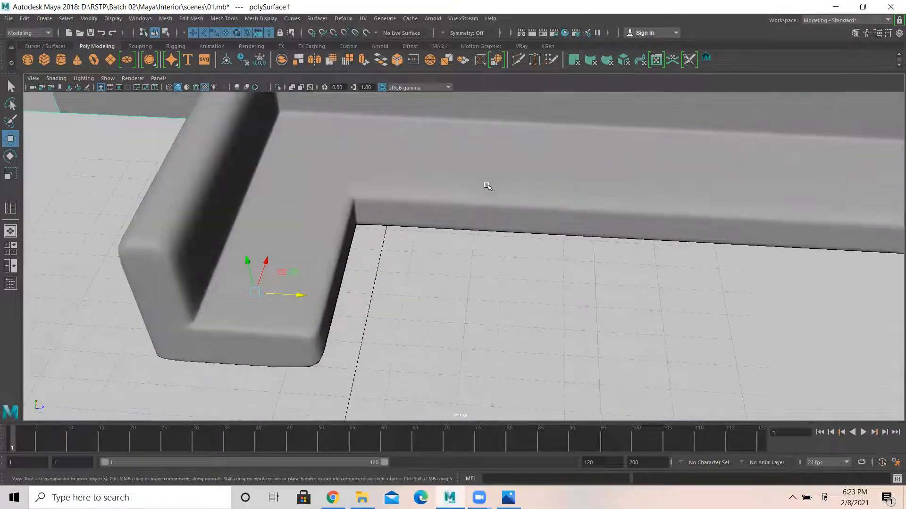
left_click(453, 137)
left_click_drag(481, 157, 453, 155, "alt")
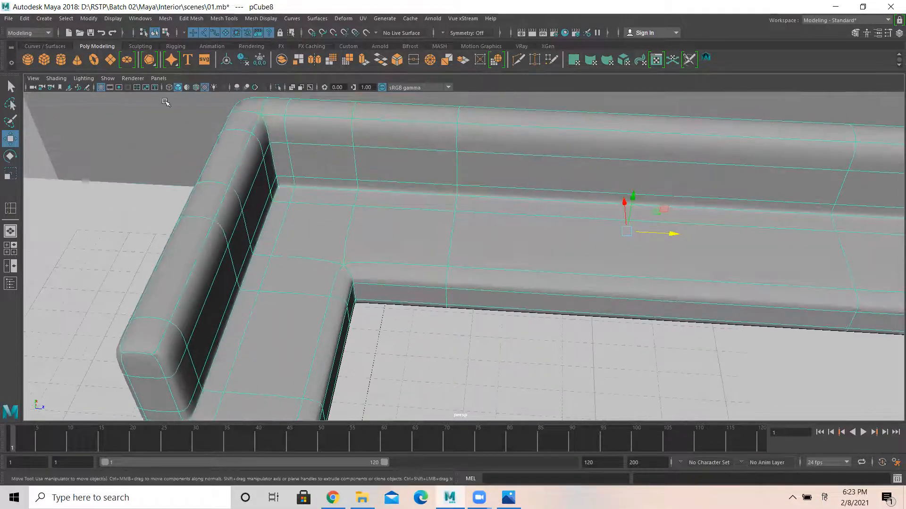
Step: Create a flat polygon cube in front of the sofa's long section, drawing its base in the top view, and adjust its position
left_click(52, 64)
key("space")
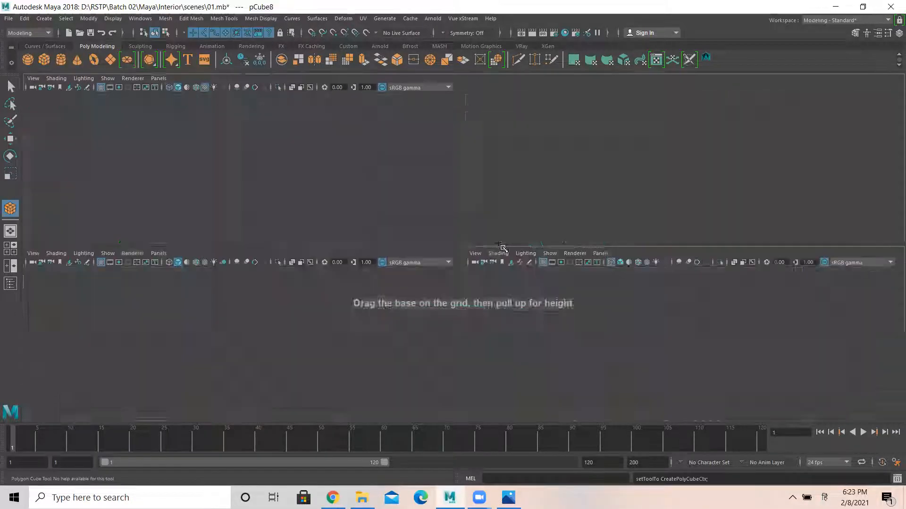
key("space")
scroll(410, 201, "up", 3)
left_click_drag(429, 191, 456, 216)
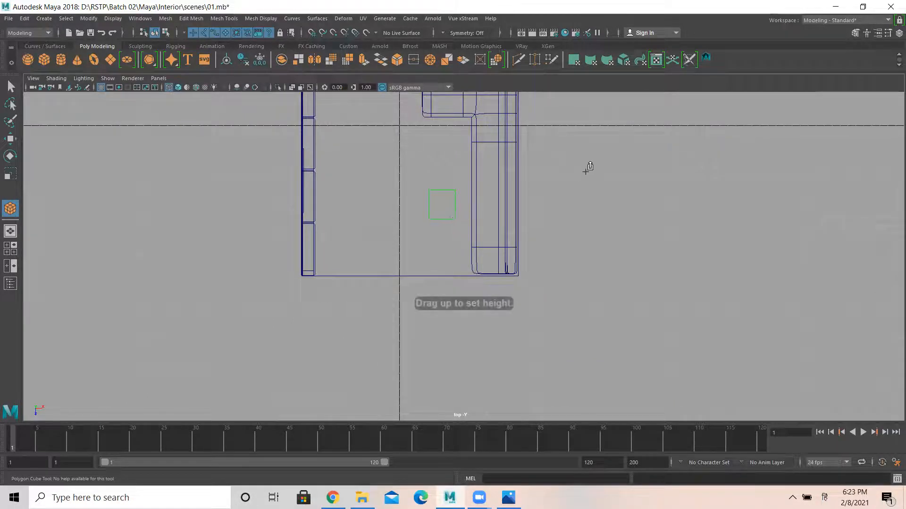
key("space")
key("space")
middle_click_drag(589, 188, 299, 98, "alt")
middle_click_drag(491, 233, 425, 206, "alt")
scroll(409, 261, "down", 1)
left_click_drag(319, 294, 310, 269)
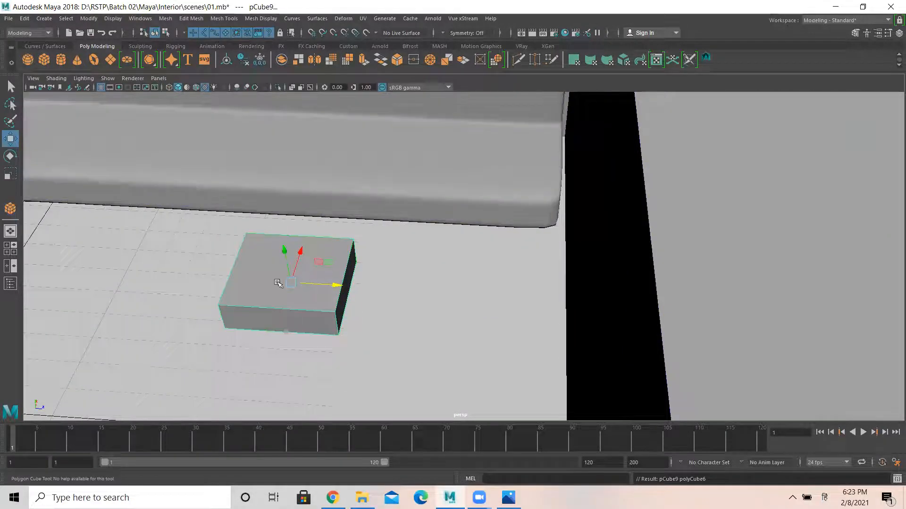
Step: Insert support edge loops close to the new box's upper edge, lower edge and both ends
right_click_drag(293, 282, 642, 267, "alt")
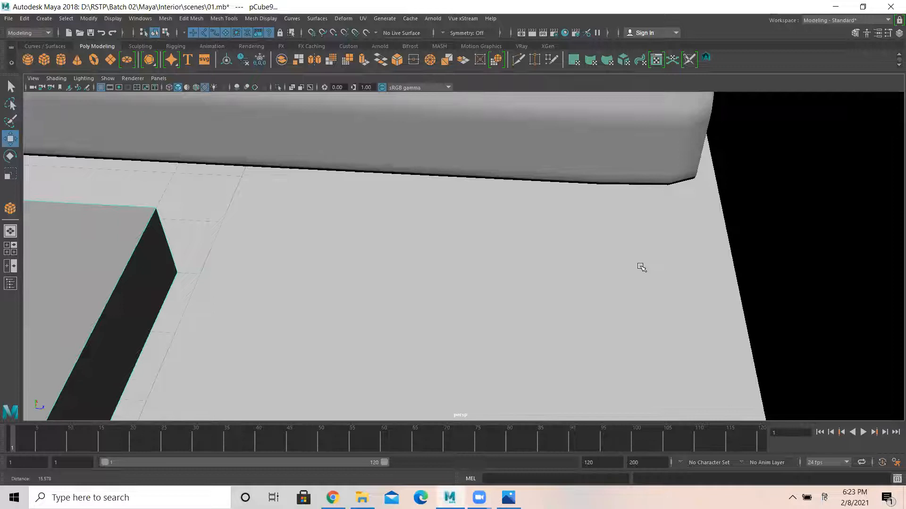
middle_click_drag(285, 222, 612, 178, "alt")
right_click_drag(613, 178, 476, 200, "alt")
middle_click_drag(476, 200, 399, 220, "alt")
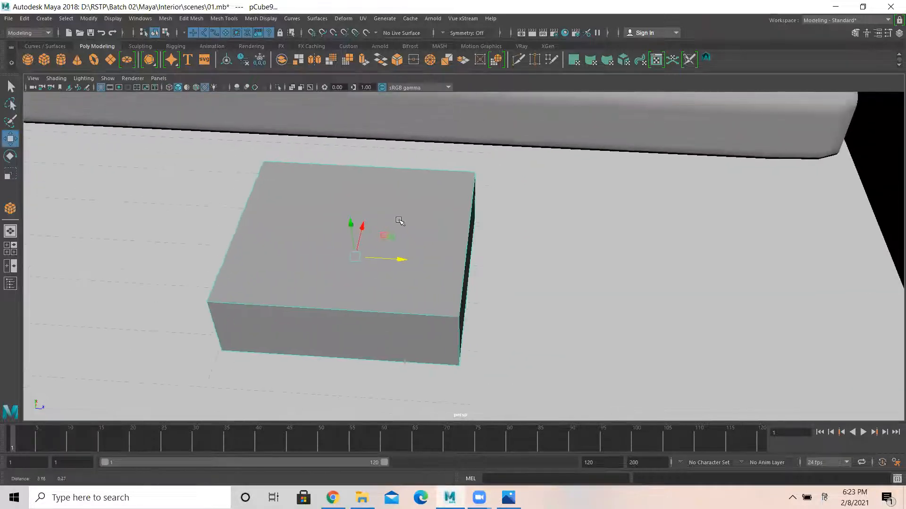
left_click(222, 19)
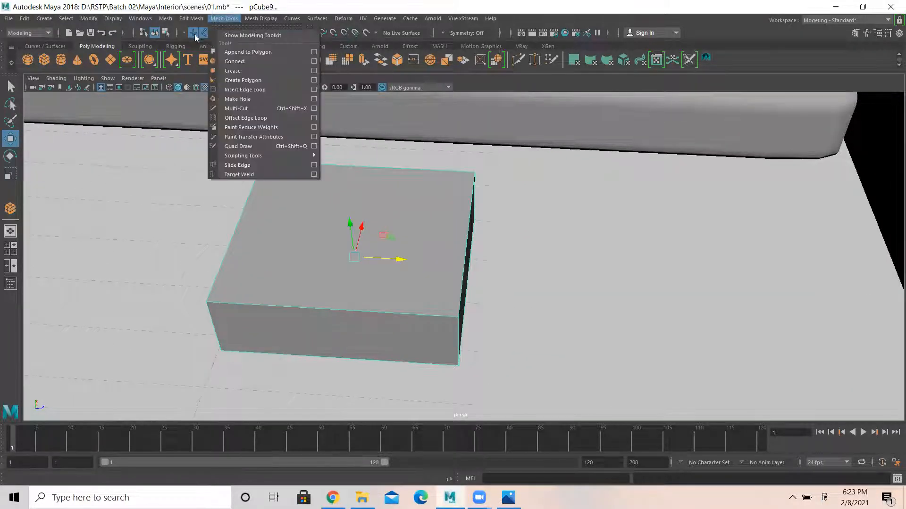
left_click(245, 90)
mouse_move(423, 205)
left_mouse_down("alt")
mouse_move(401, 229)
mouse_move(425, 252)
mouse_move(430, 199)
left_mouse_up("alt")
left_click(436, 185)
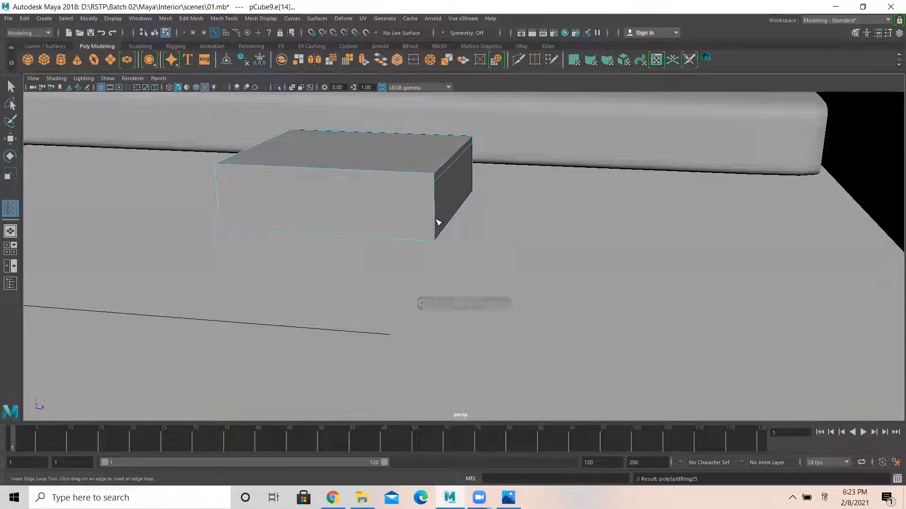
left_click(420, 240)
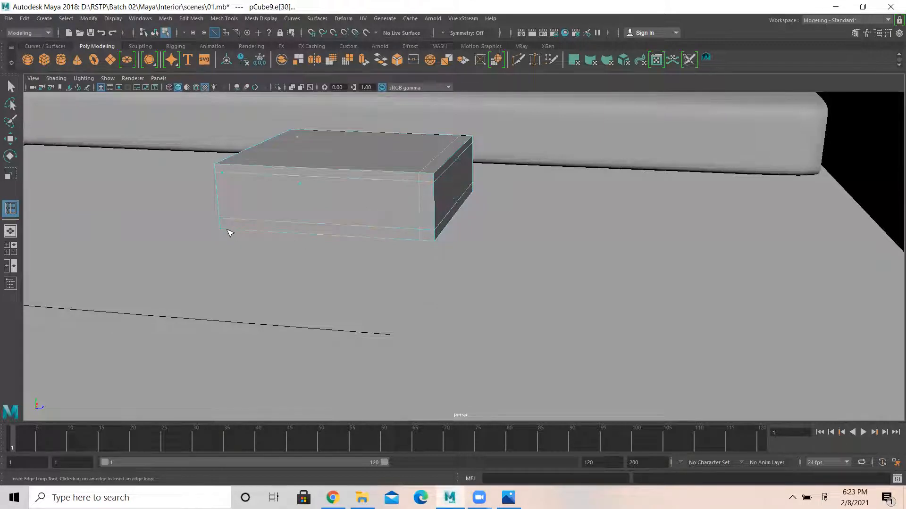
Step: Add support edge loops close to the box's remaining two sides
left_click_drag(324, 191, 372, 289, "alt")
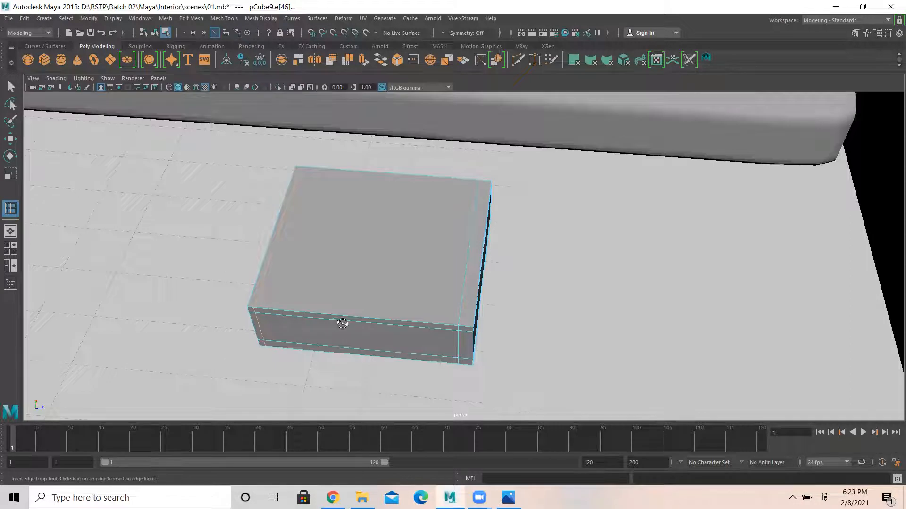
left_click_drag(343, 324, 461, 328, "alt")
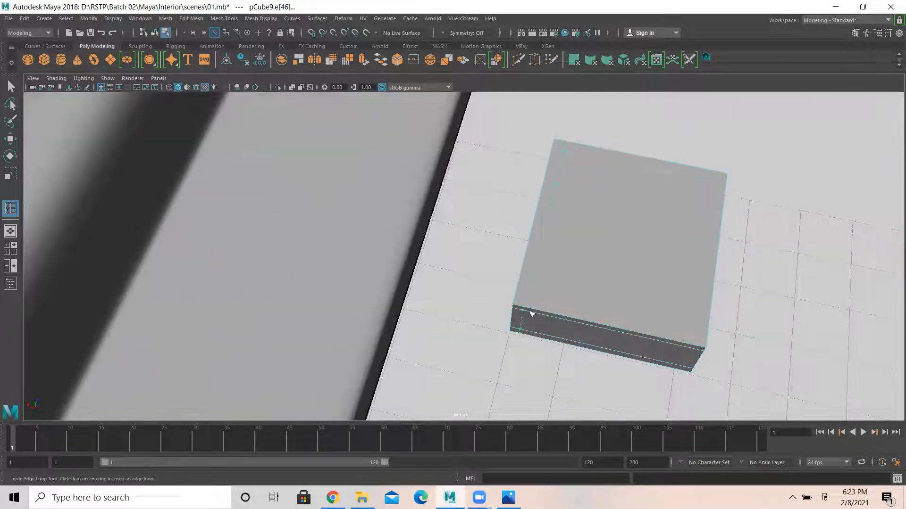
left_click_drag(698, 349, 600, 262, "alt")
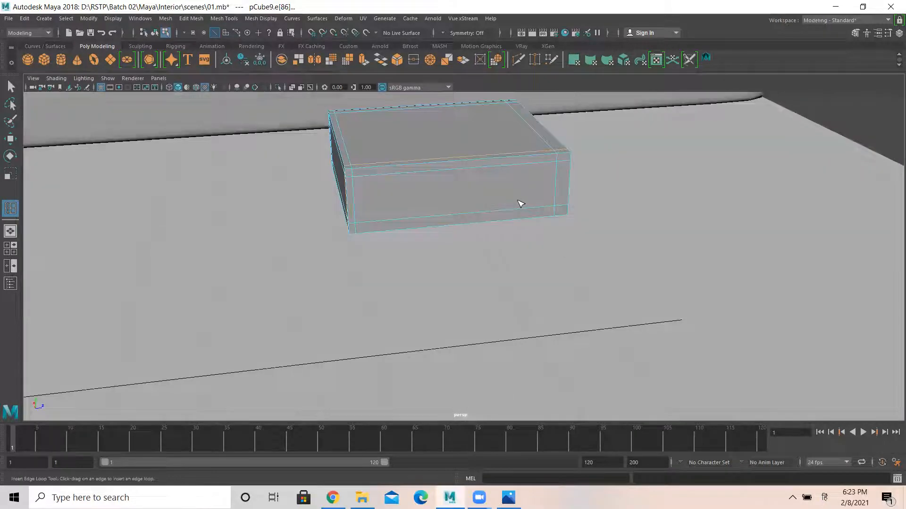
left_click_drag(421, 187, 414, 175, "alt")
left_click_drag(480, 165, 429, 248, "alt")
Step: Insert a horizontal edge loop around the box at about mid-height
right_click_drag(404, 190, 439, 177)
left_click_drag(411, 216, 415, 226, "alt")
key("w")
right_click_drag(416, 229, 417, 254)
left_click_drag(411, 248, 413, 252, "alt")
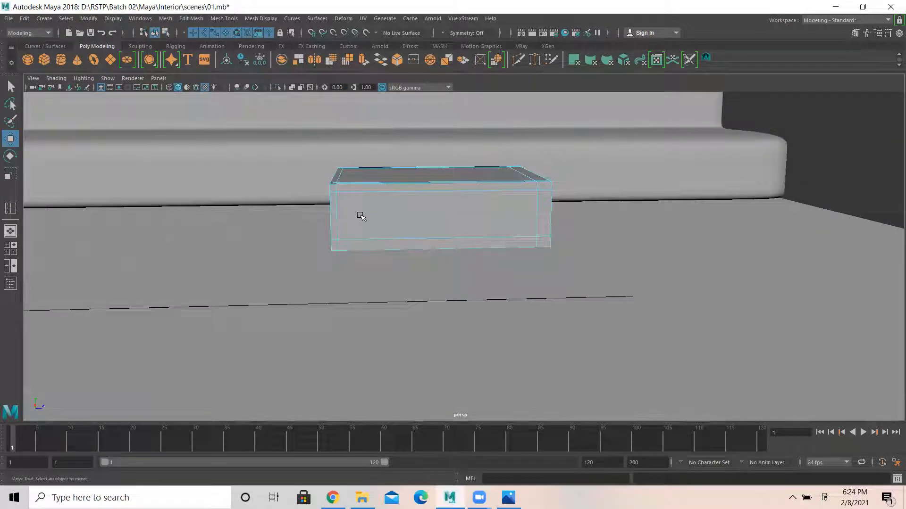
left_click(191, 18)
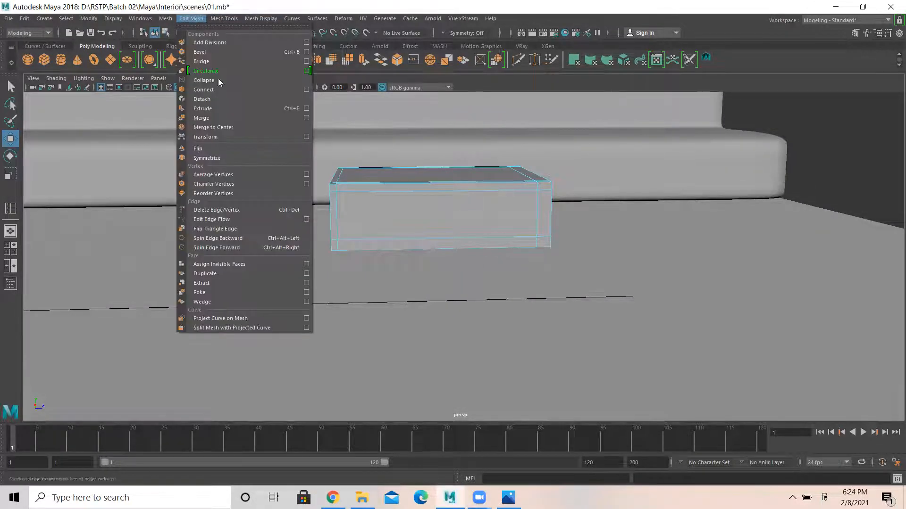
left_click(224, 19)
left_click(226, 94)
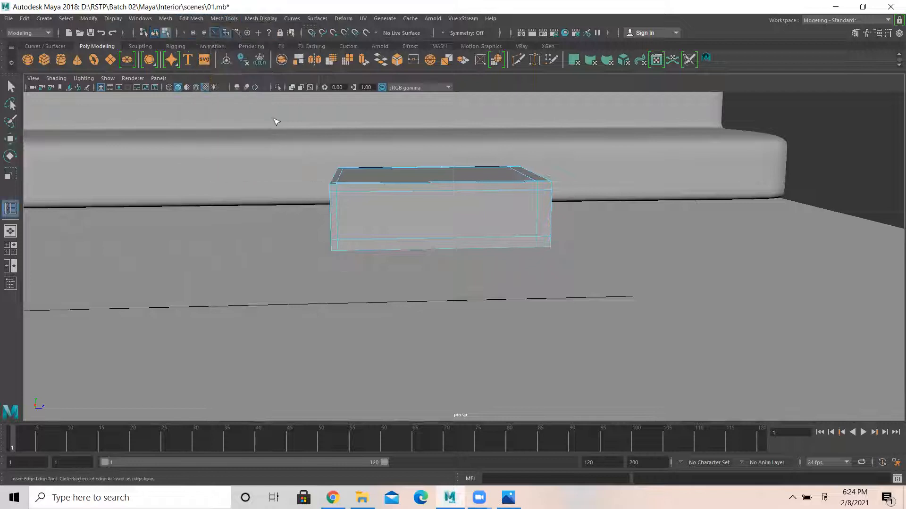
left_click(335, 221)
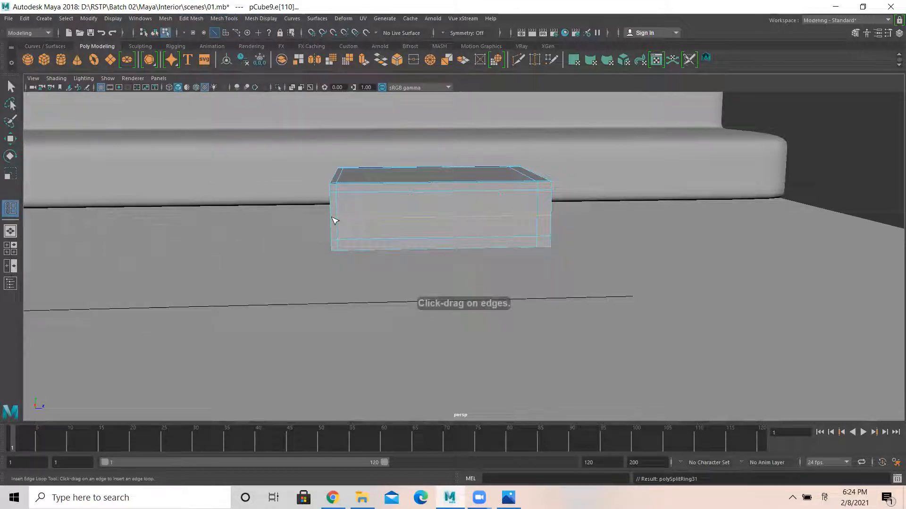
Step: Scale the mid-height edge loop outward to about 1.18 so the box's sides bulge
key("5")
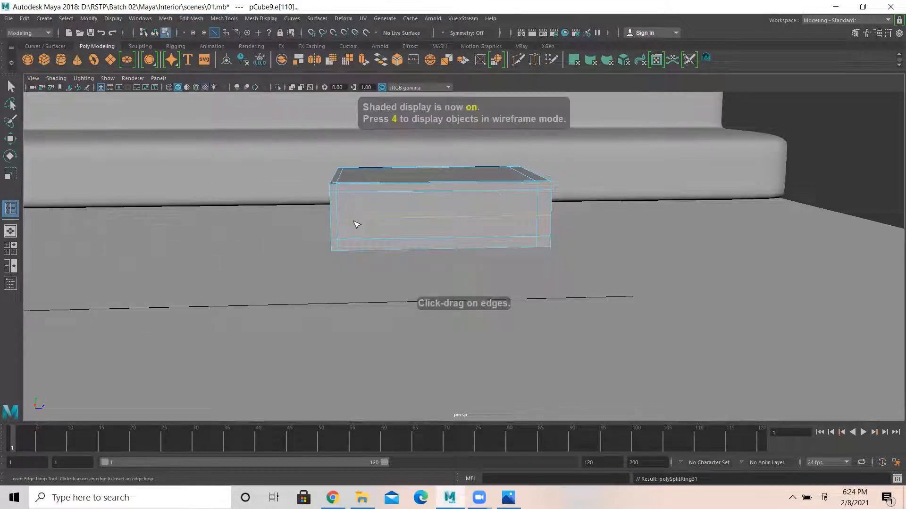
left_click(13, 173)
left_click_drag(409, 218, 520, 228, "alt")
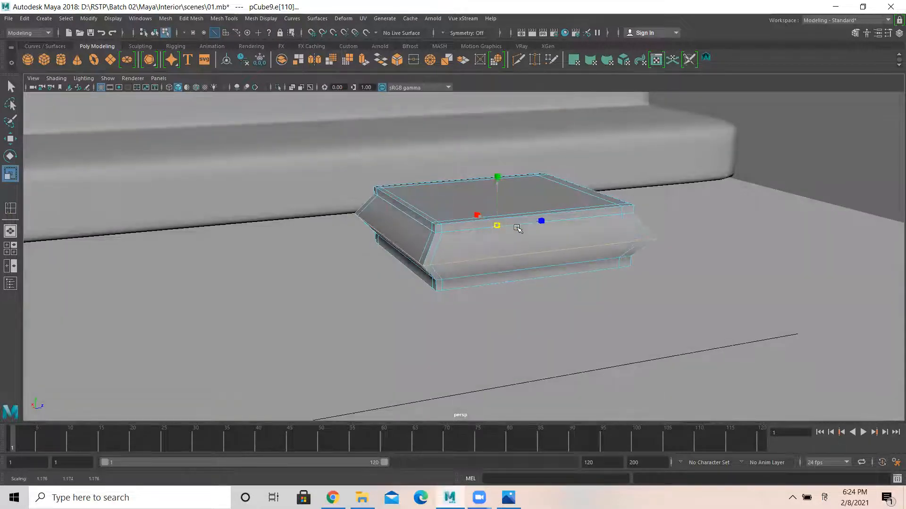
Step: Show the box in smoothed display and delete the horizontal support loops near its upper and lower edges
left_click(10, 87)
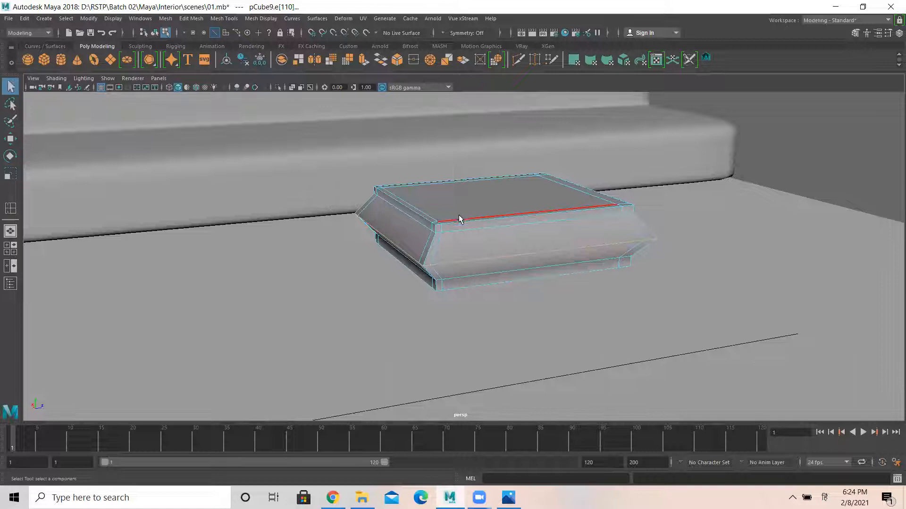
key("3")
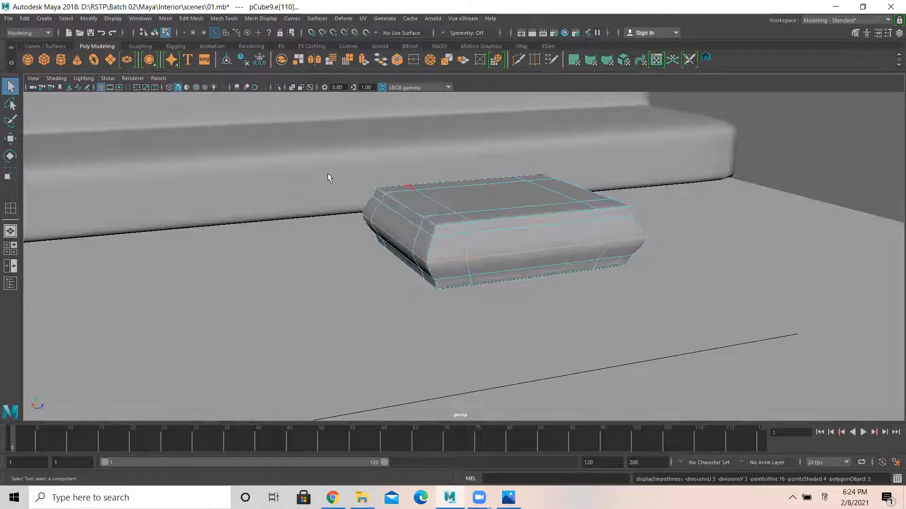
right_click_drag(442, 207, 470, 191)
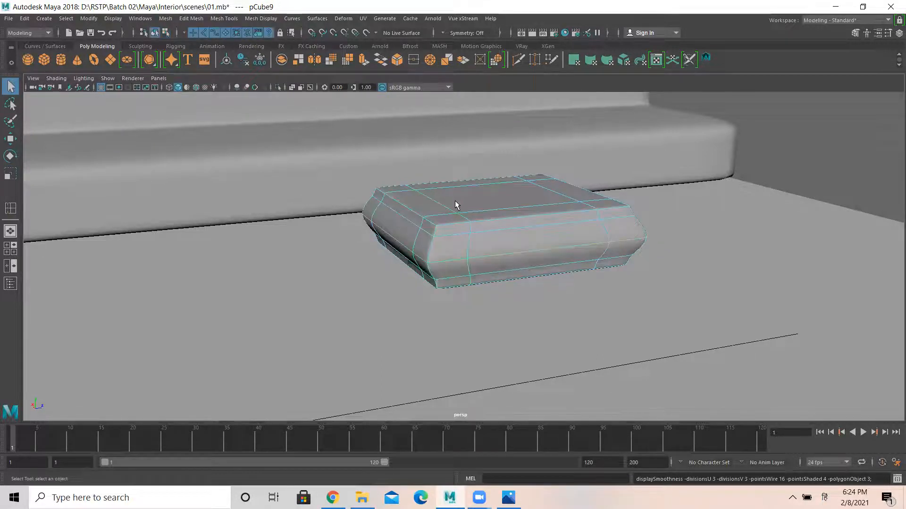
right_click_drag(520, 235, 516, 228)
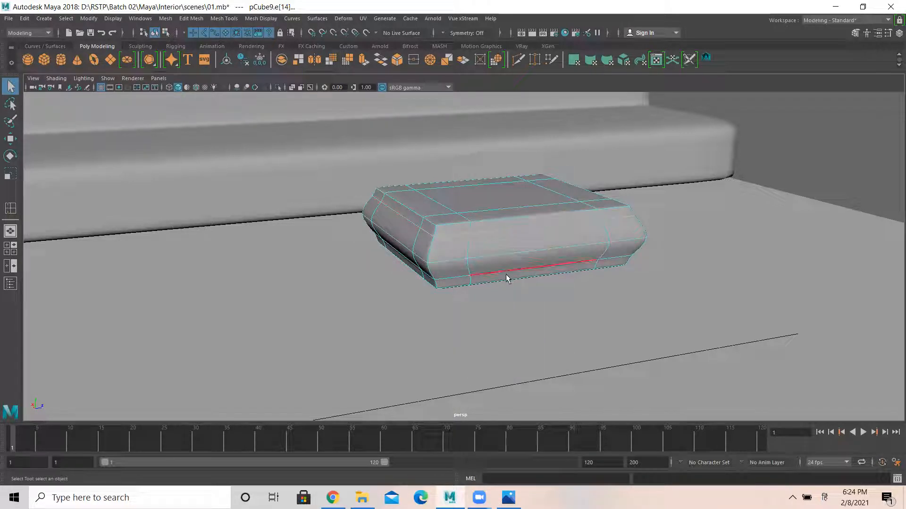
right_click_drag(497, 275, 446, 286, "shift")
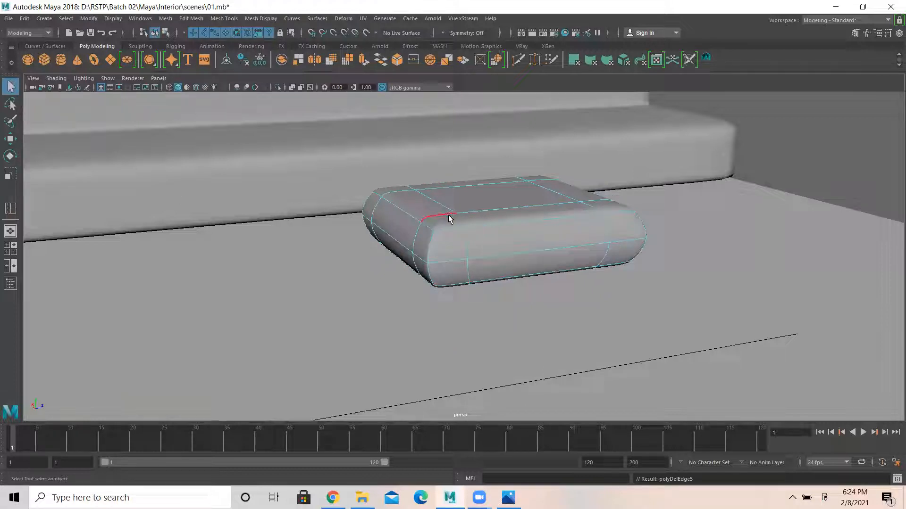
Step: Select the cushion's mid-height edge loop, adjust its scale, and return to object selection
left_click(450, 260)
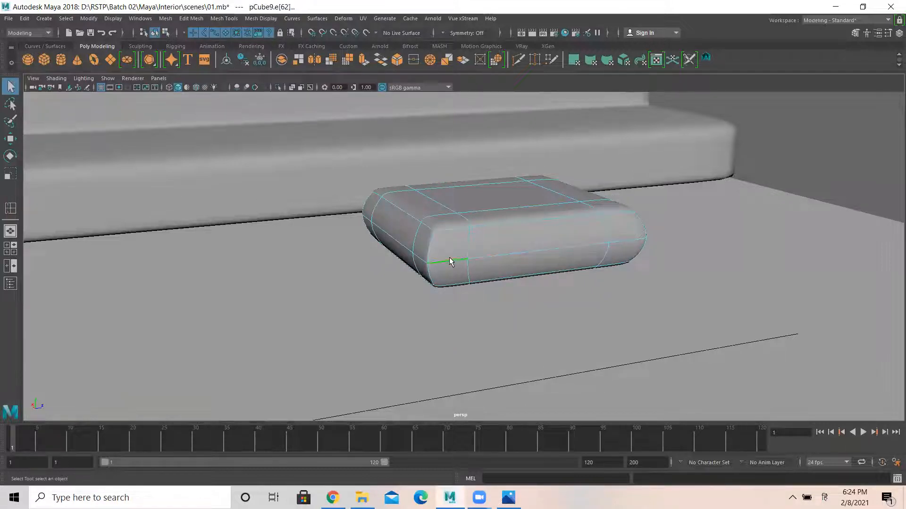
left_click(11, 175)
mouse_move(496, 225)
left_mouse_down()
mouse_move(514, 227)
mouse_move(502, 225)
left_mouse_up()
left_click_drag(521, 258, 530, 232, "alt")
right_click_drag(531, 228, 569, 215)
Step: Select the cushion's top center face, adjust its scale, and return to object selection
left_click_drag(511, 309, 452, 214, "alt")
right_click_drag(442, 215, 446, 233)
left_click(457, 229)
left_click_drag(457, 229, 485, 135, "alt")
left_click_drag(483, 177, 497, 174)
left_click_drag(483, 136, 482, 137)
right_click_drag(437, 149, 485, 136)
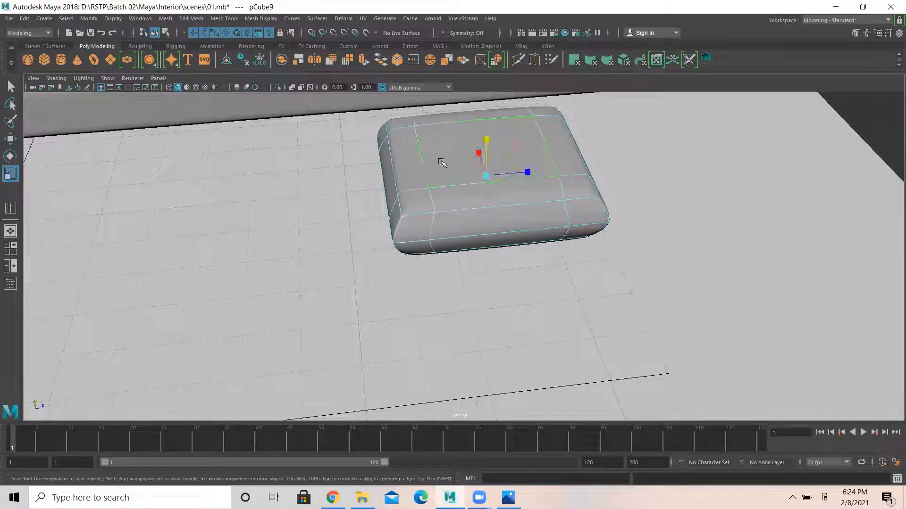
Step: Rotate the cushion upright and move it onto the seat of the sofa's long section
left_click_drag(664, 225, 503, 269, "alt")
left_click(485, 249)
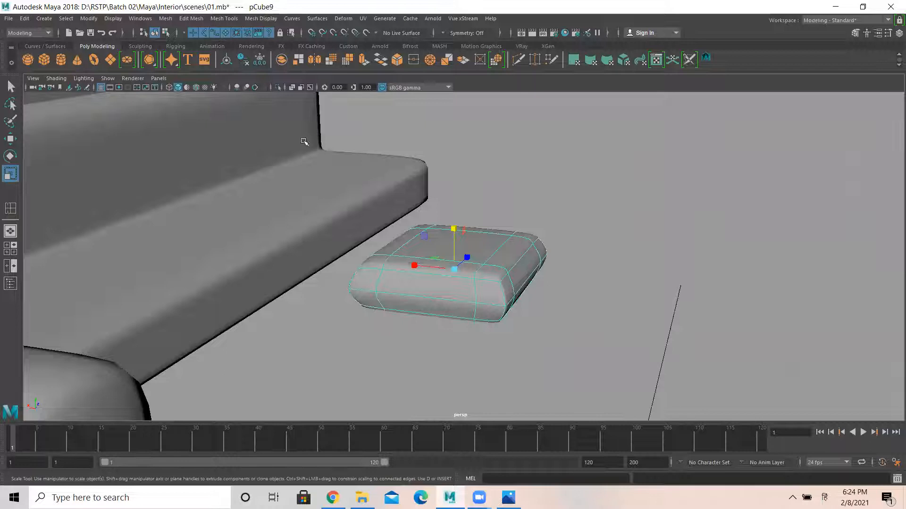
left_click(10, 157)
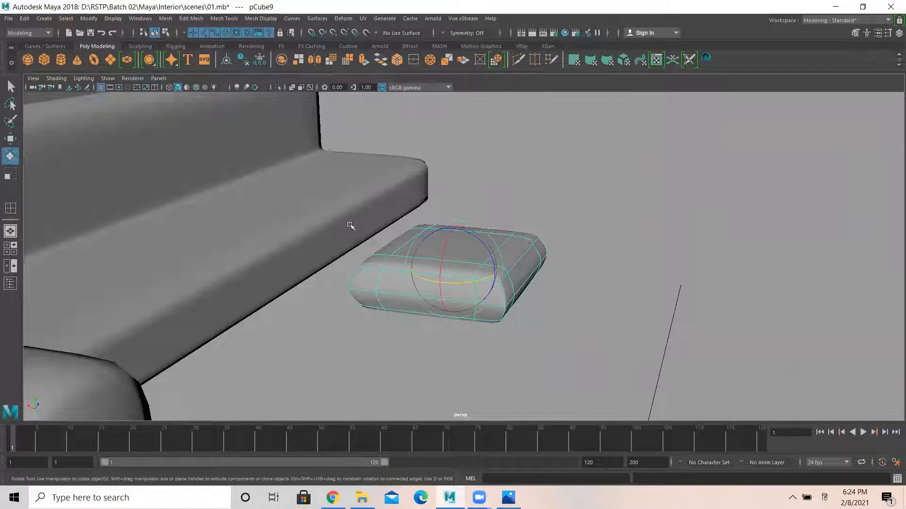
left_click_drag(474, 236, 492, 286)
left_click(11, 139)
left_click_drag(449, 224, 452, 144)
left_click_drag(409, 174, 252, 173)
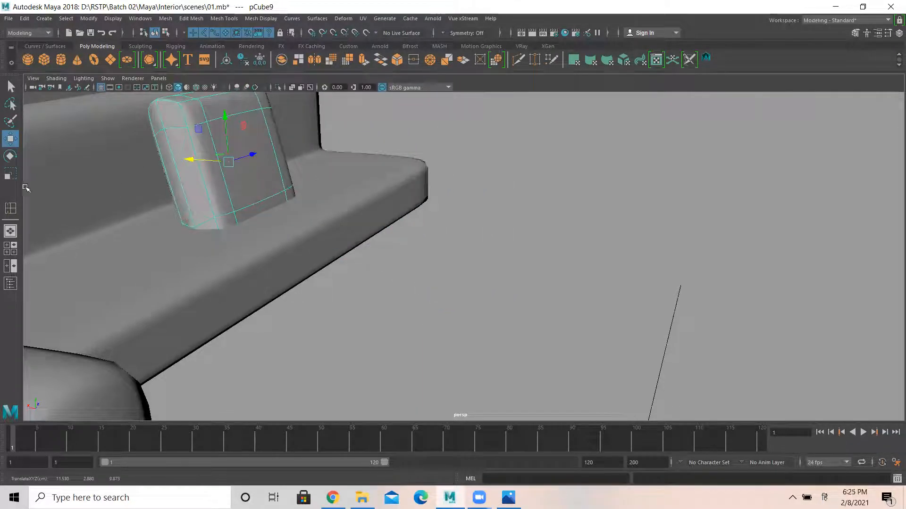
Step: Scale the cushion down uniformly to about 0.66 and adjust its tilt toward the backrest
left_click(10, 174)
left_click_drag(229, 166, 187, 155)
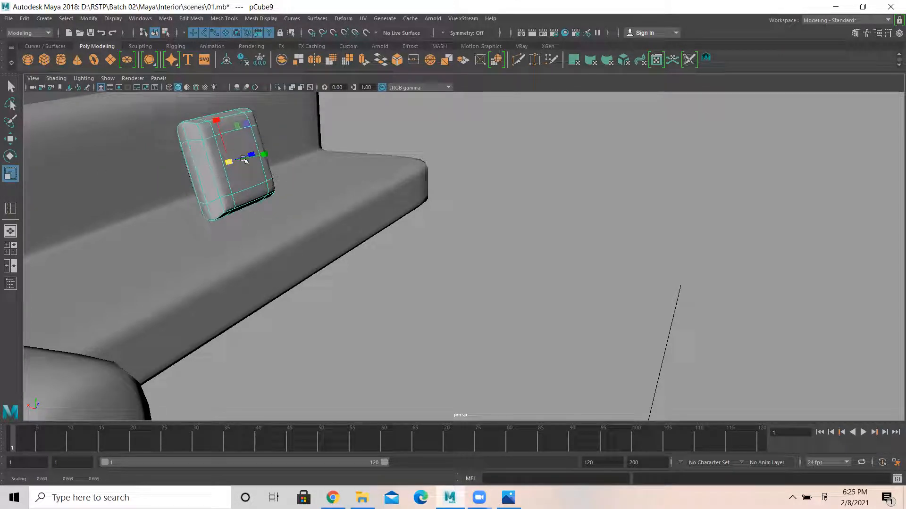
left_click(11, 155)
left_click_drag(253, 131, 47, 222)
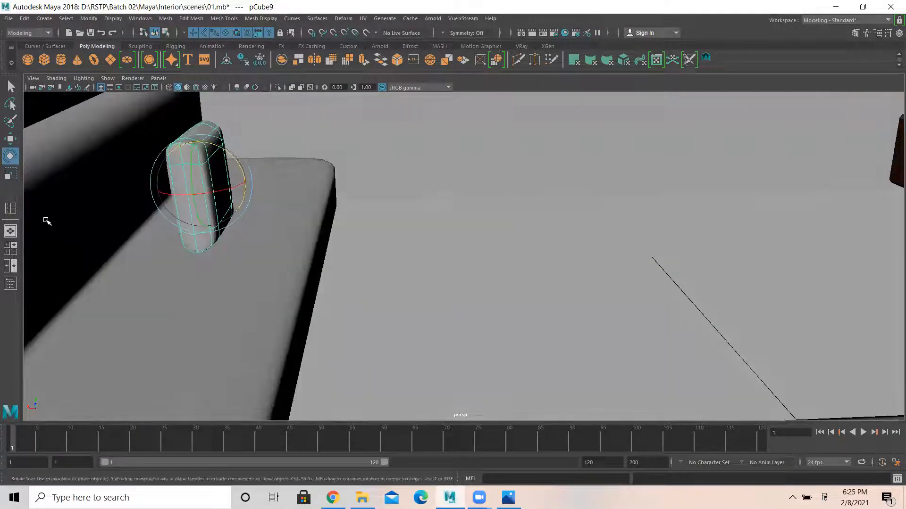
Step: Smooth-preview the cushion and tilt it to about 75 degrees in Z so it leans toward the backrest
left_click(10, 139)
mouse_move(189, 165)
left_mouse_down("alt")
mouse_move(210, 170)
mouse_move(226, 189)
mouse_move(285, 166)
mouse_move(182, 178)
left_mouse_up("alt")
left_click_drag(259, 199, 206, 196, "alt")
key("3")
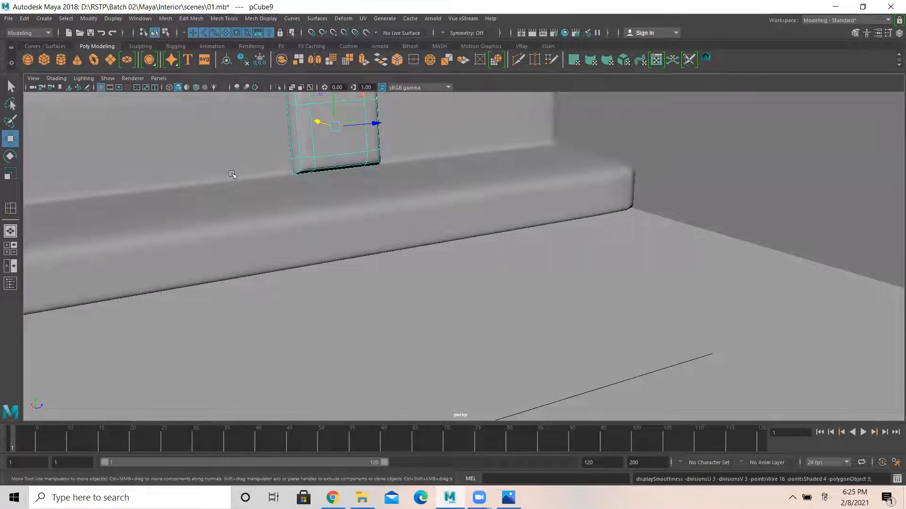
middle_click_drag(474, 199, 480, 255, "alt")
left_click_drag(259, 225, 218, 223, "alt")
scroll(217, 223, "up", 4)
middle_click_drag(440, 197, 437, 300, "alt")
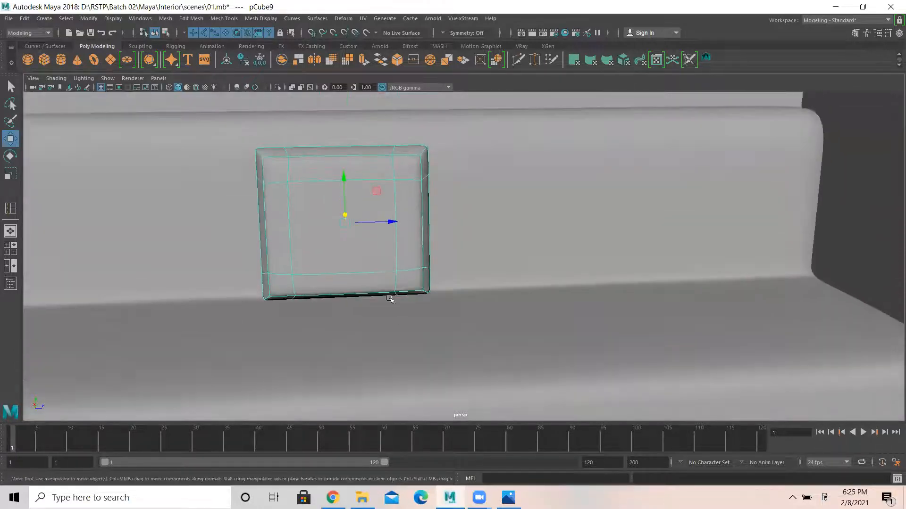
left_click_drag(319, 238, 434, 225, "alt")
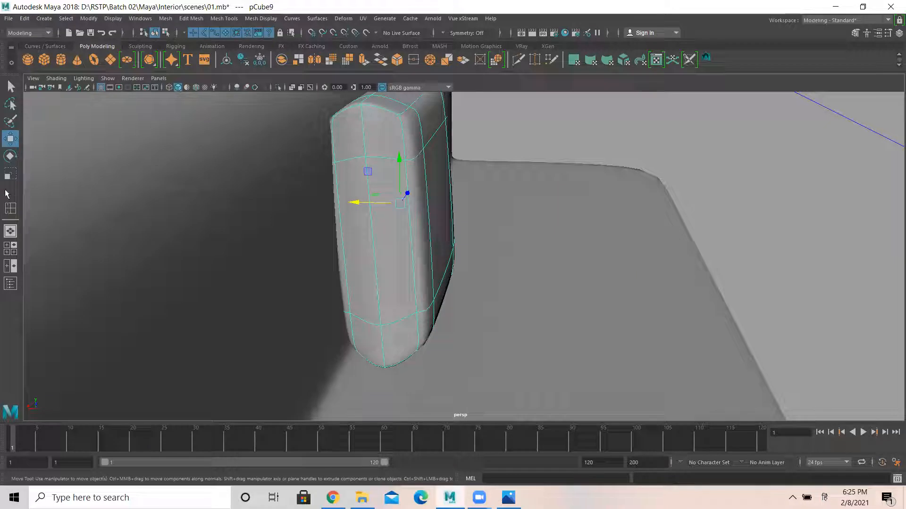
left_click(10, 156)
left_click_drag(420, 167, 410, 161)
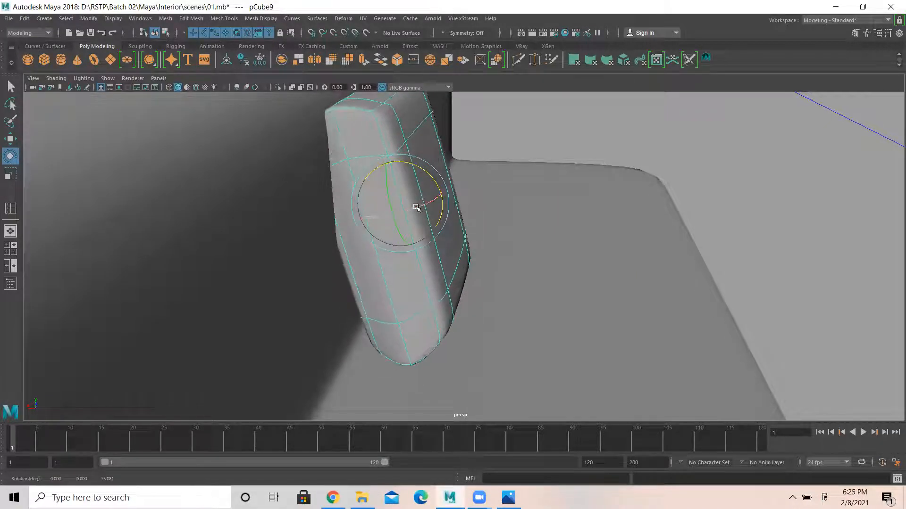
Step: Move the tilted cushion forward out of the backrest and lower it onto the seat
left_click(11, 139)
left_click_drag(203, 226, 249, 237, "alt")
left_click_drag(390, 224, 382, 230, "alt")
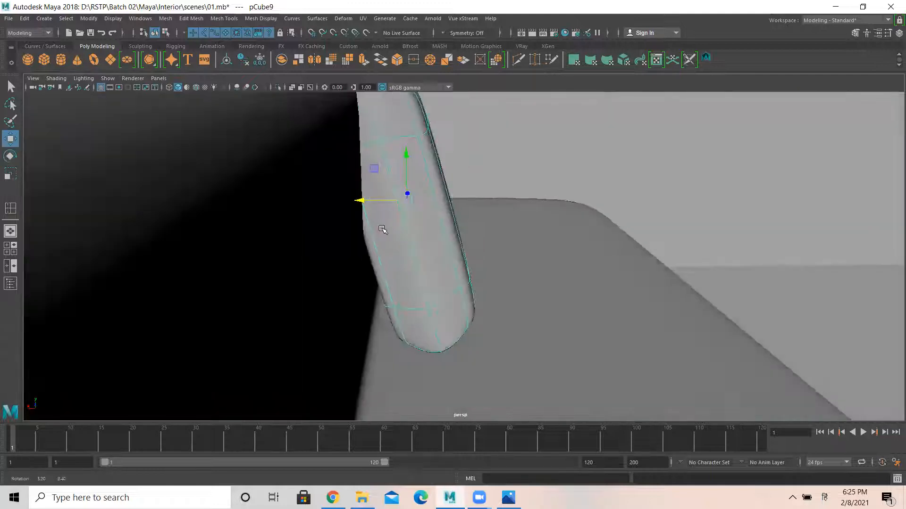
left_click_drag(361, 200, 383, 207)
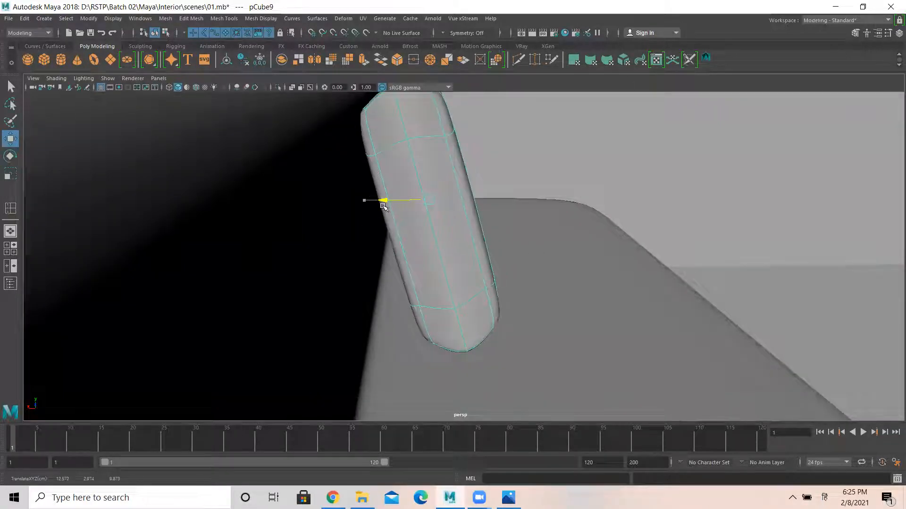
left_click_drag(533, 254, 420, 257, "alt")
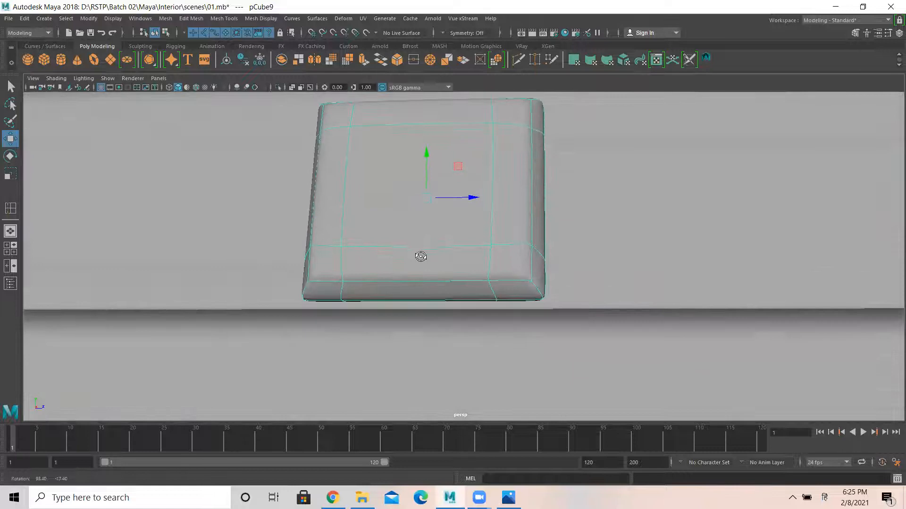
left_click_drag(425, 154, 425, 162)
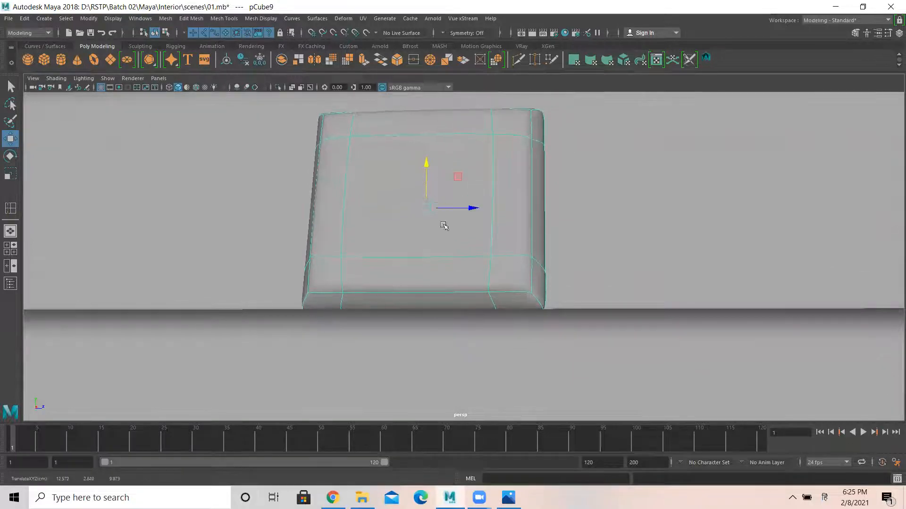
Step: Duplicate the cushion twice along the long section, placing the copies side by side with small gaps against the backrest
left_click_drag(444, 226, 561, 293, "alt")
scroll(660, 286, "down", 10)
left_click_drag(415, 273, 481, 278, "alt")
left_click_drag(496, 242, 464, 247)
key("ctrl+d")
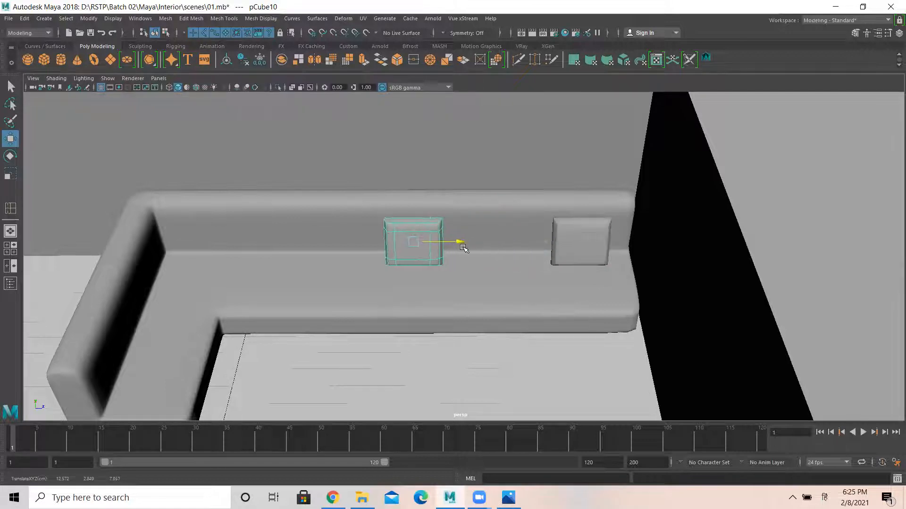
key("ctrl+z")
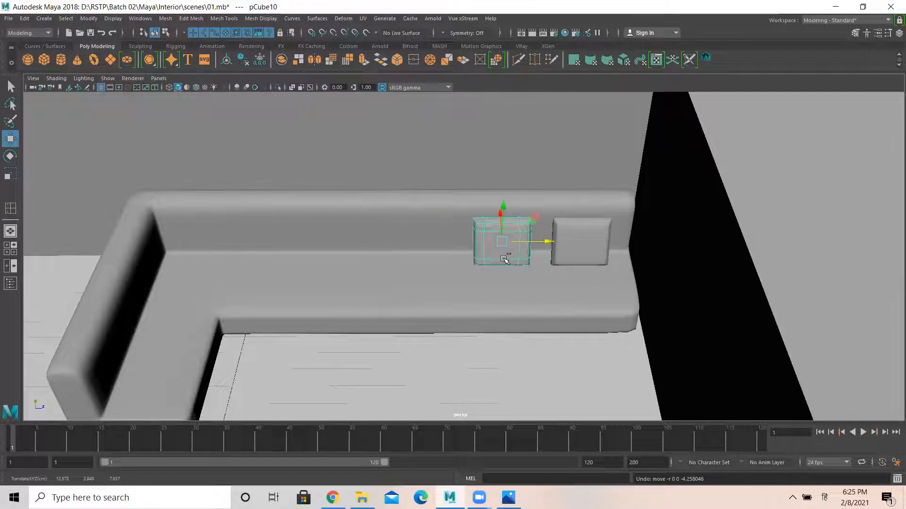
key("ctrl+d")
left_click_drag(545, 242, 414, 242)
key("ctrl+z")
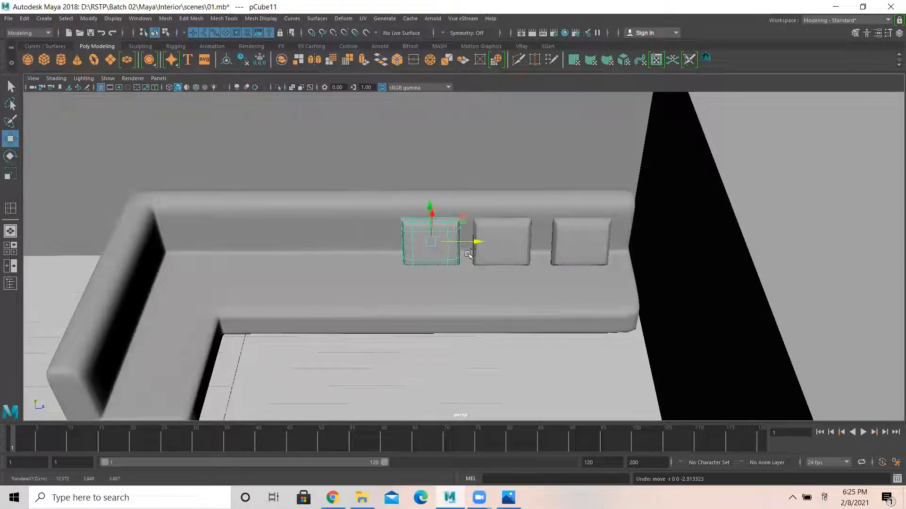
Step: Add three more cushion copies along the long backrest up to the sofa's inner corner
key("ctrl+d")
left_click_drag(477, 242, 240, 247)
key("ctrl+d")
key("ctrl+d")
Step: Rotate the corner cushion about 90 degrees so it faces out from the sofa's short section
left_click_drag(406, 274, 383, 207, "alt")
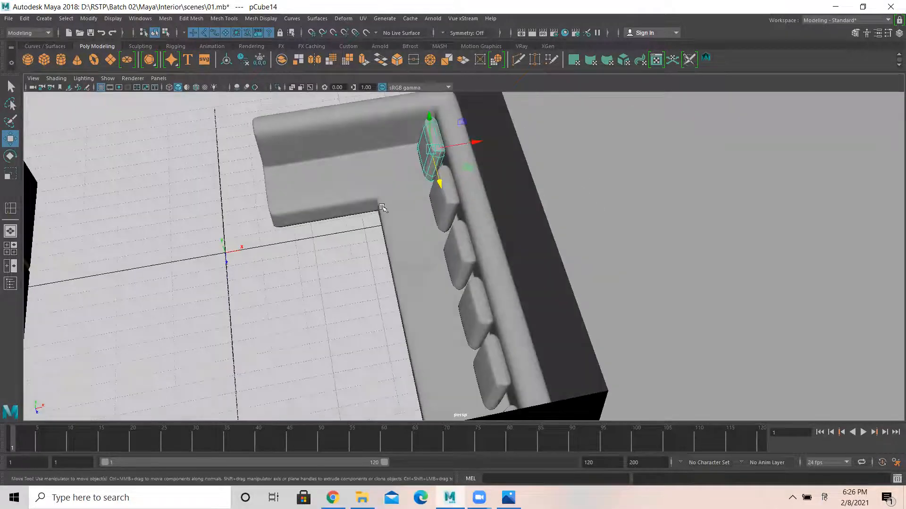
middle_click_drag(382, 207, 423, 272, "alt")
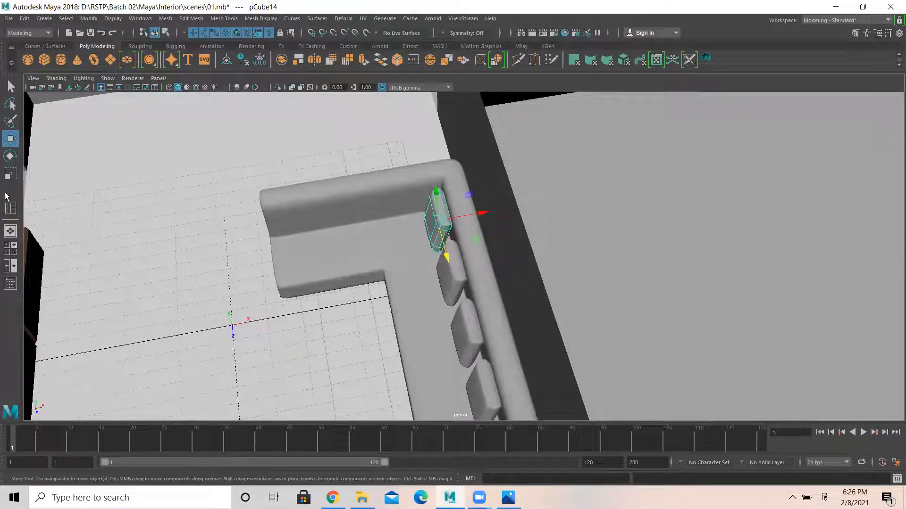
key("e")
left_click_drag(475, 241, 496, 298)
left_click_drag(388, 321, 351, 276)
Step: Move the rotated corner cushion along X onto the short section of the sofa
left_click_drag(411, 325, 194, 283, "alt")
scroll(376, 306, "up", 5)
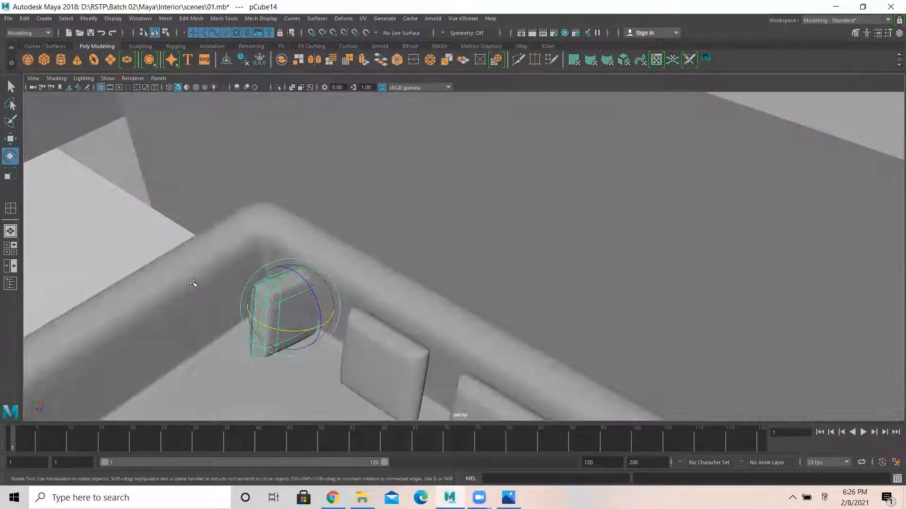
middle_click_drag(194, 283, 509, 117, "alt")
left_click(10, 140)
left_click_drag(349, 217, 217, 188, "alt")
left_click_drag(725, 327, 615, 317)
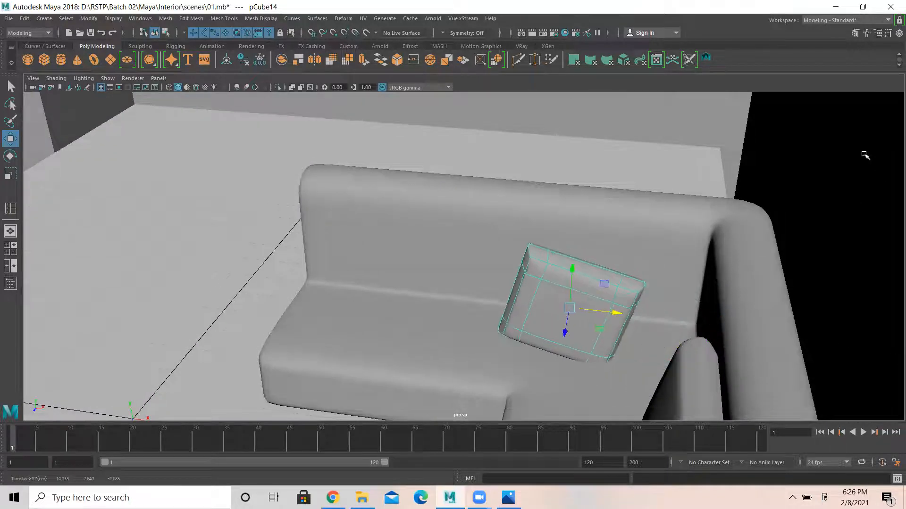
Step: Set the short-section cushion's Rotate Z to 0 in the Channel Box
left_click(898, 34)
double_click(812, 125)
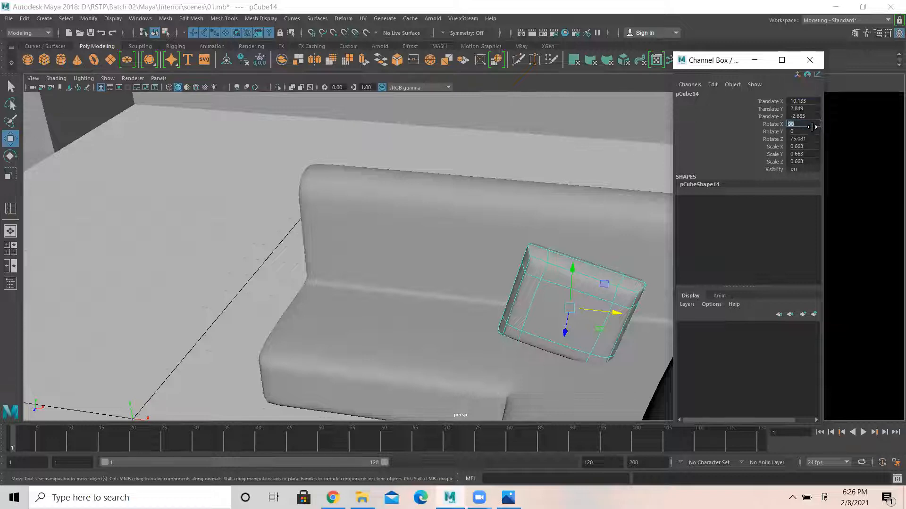
type("0")
key("Return")
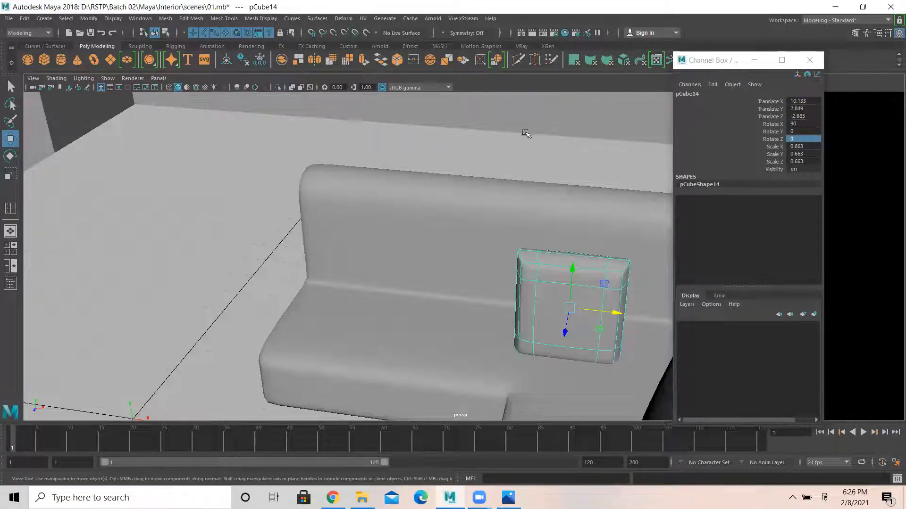
Step: Position the cushion against the short section's backrest and close the Channel Box
left_click_drag(424, 205, 453, 179, "alt")
middle_click_drag(453, 178, 454, 175, "alt")
key("super")
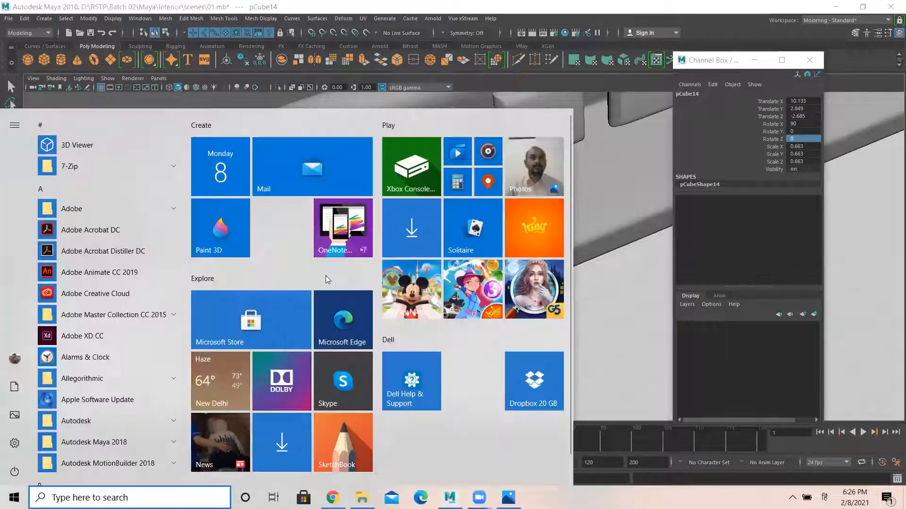
key("super")
left_click_drag(357, 264, 301, 275)
left_click_drag(487, 264, 474, 227, "alt")
left_click(809, 60)
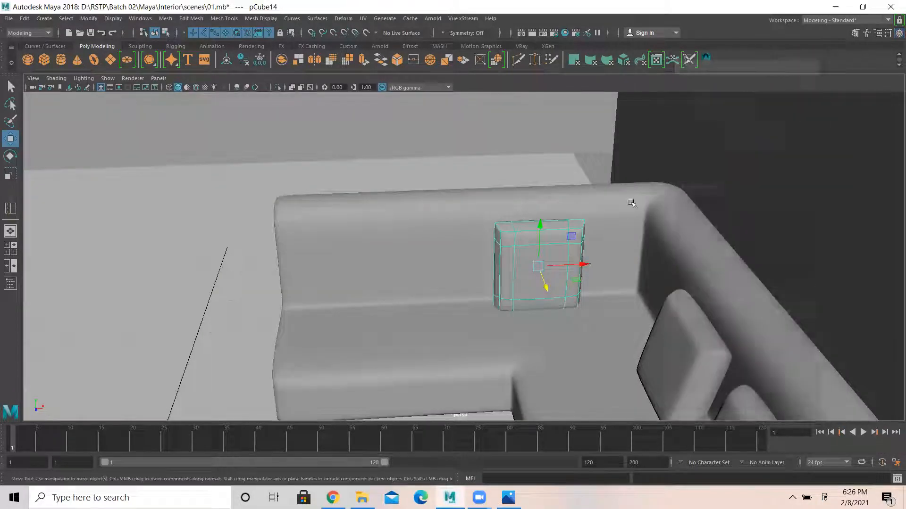
Step: Place a second cushion beside it along the short section and clear the selection
left_click_drag(585, 265, 421, 276)
left_click(414, 155)
left_click_drag(619, 244, 539, 355, "alt")
Step: Check the coffee table in home-decor.jpg and create a long rectangular box for its body on the floor beside the sofa
left_click(519, 496)
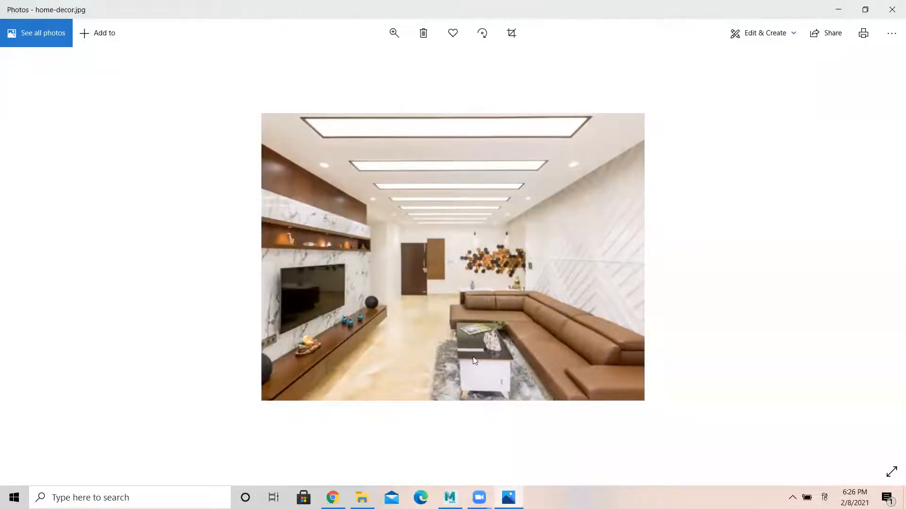
key("alt+Tab")
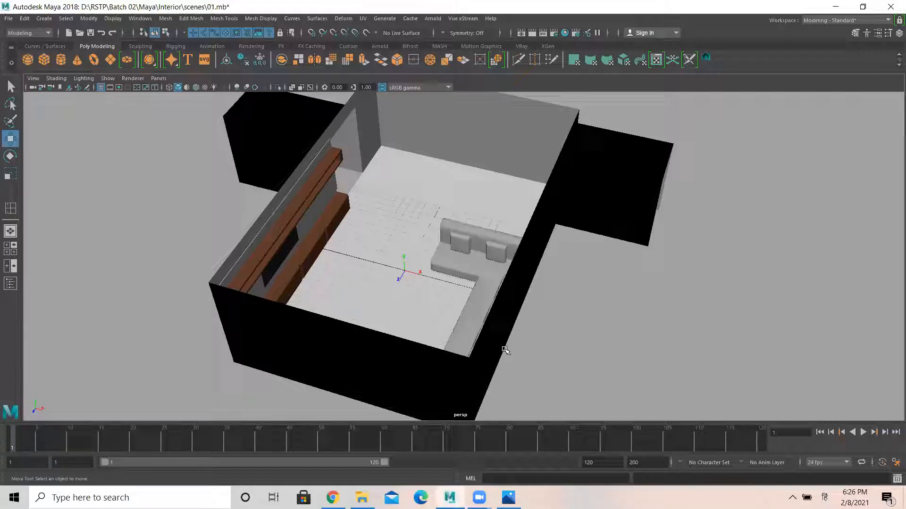
left_click(47, 61)
left_click_drag(367, 325, 368, 341, "alt")
key("space")
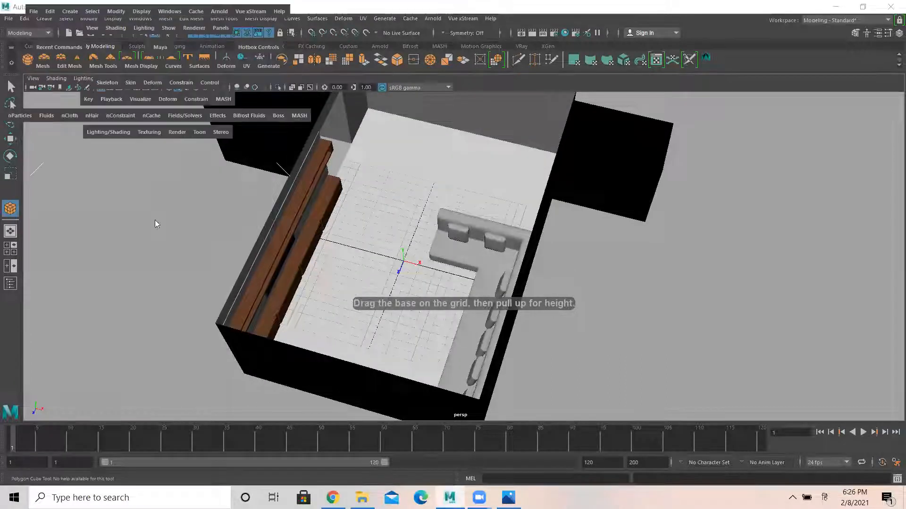
key("space")
left_click_drag(415, 170, 446, 234)
key("space")
key("space")
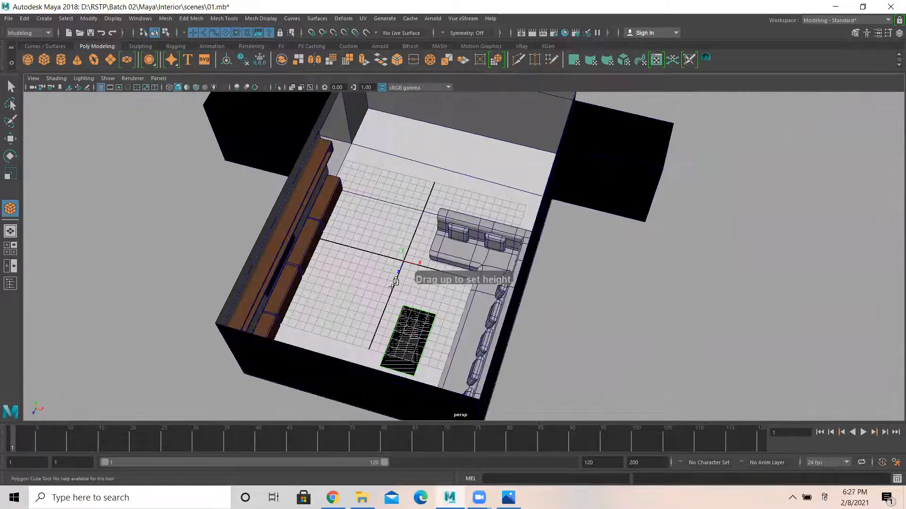
left_click_drag(438, 324, 698, 301, "alt")
left_click_drag(496, 257, 496, 236)
key("w")
Step: Duplicate the table body and scale the copy into a slightly wider slab about 0.13 of the original height
scroll(540, 268, "up", 6)
left_click_drag(617, 266, 282, 203, "alt")
left_click_drag(489, 239, 474, 203, "alt")
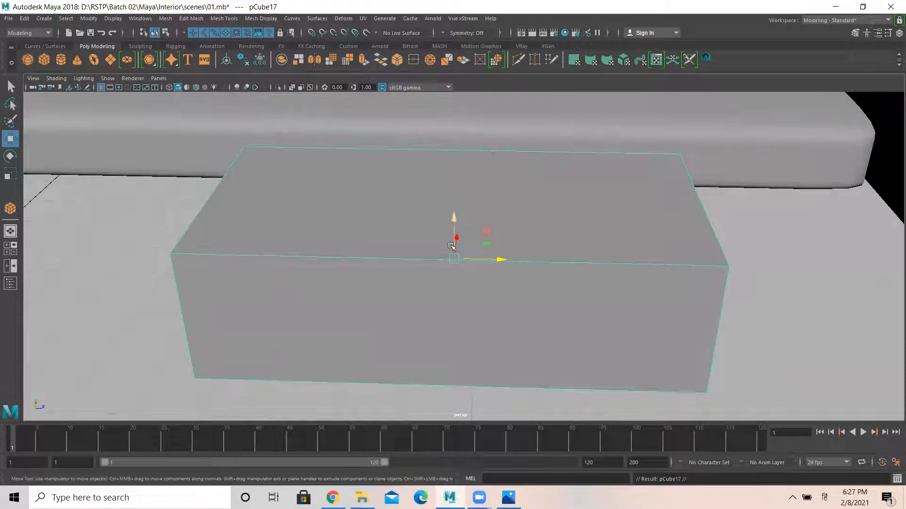
left_click(10, 155)
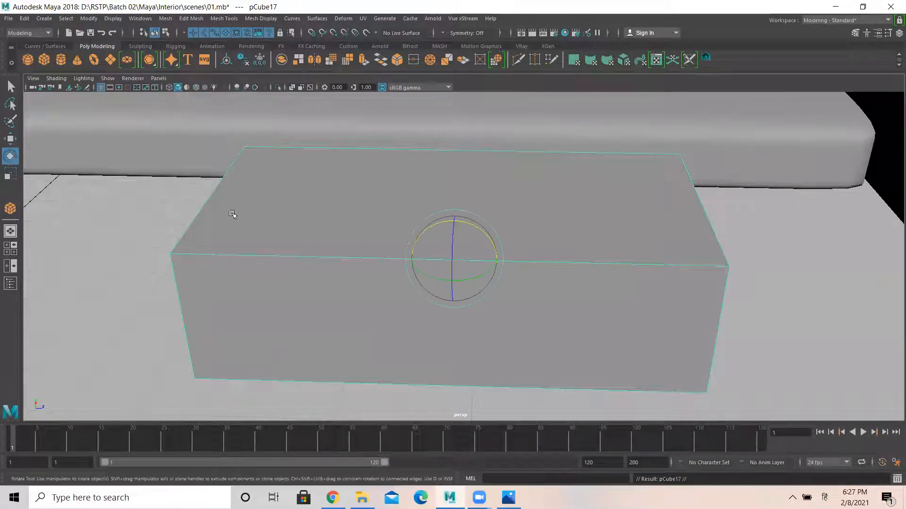
left_click(8, 175)
left_click_drag(462, 259, 131, 202)
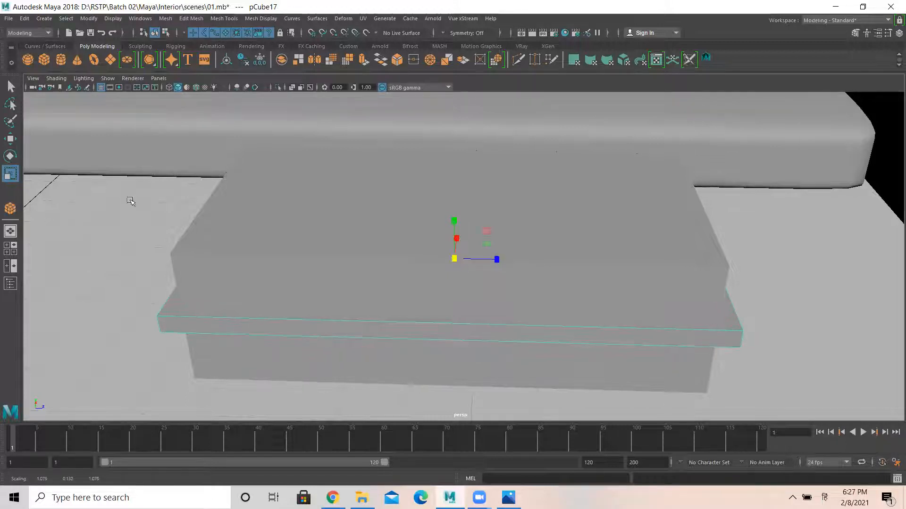
Step: Move the flat slab up onto the top of the table body
left_click(16, 140)
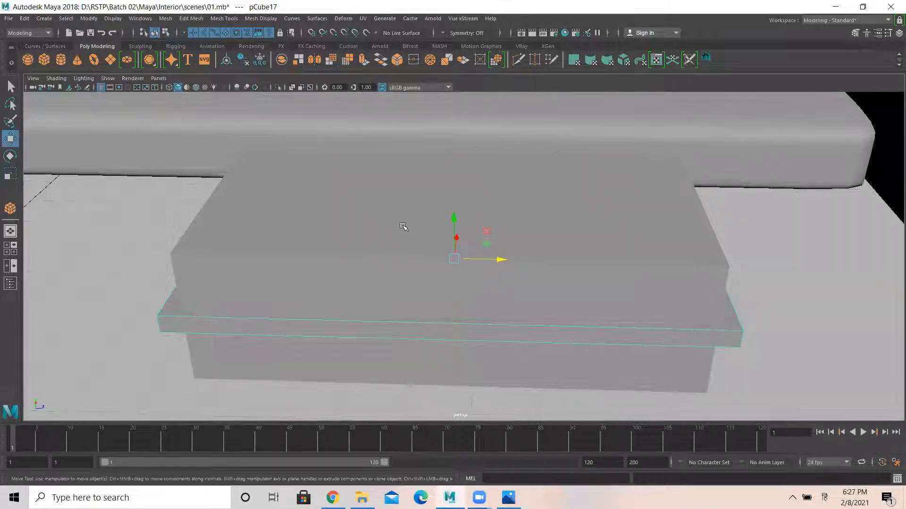
left_click_drag(451, 217, 445, 157)
left_click_drag(321, 200, 494, 123, "alt")
Step: Select the table body together with its top slab and raise both slightly above the floor
left_click_drag(473, 266, 443, 218, "alt")
left_click(396, 147)
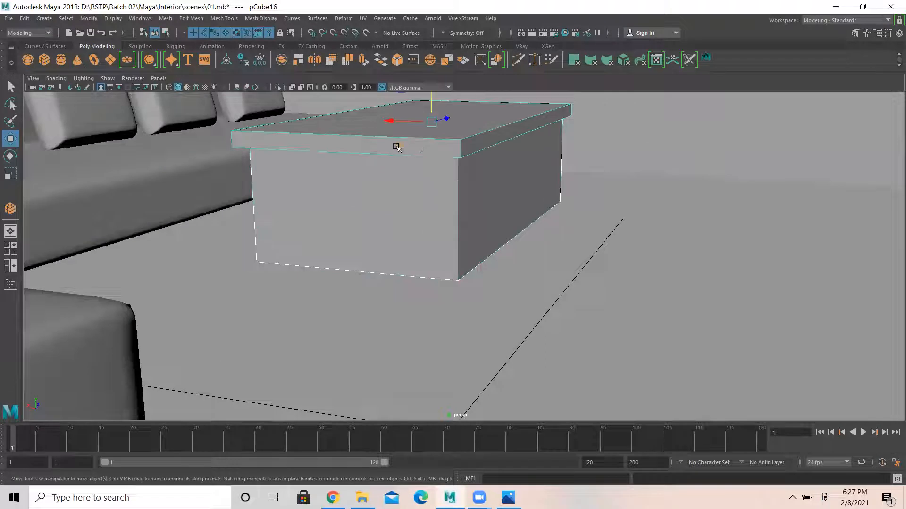
left_click_drag(431, 98, 433, 83)
left_click_drag(524, 221, 356, 261, "alt")
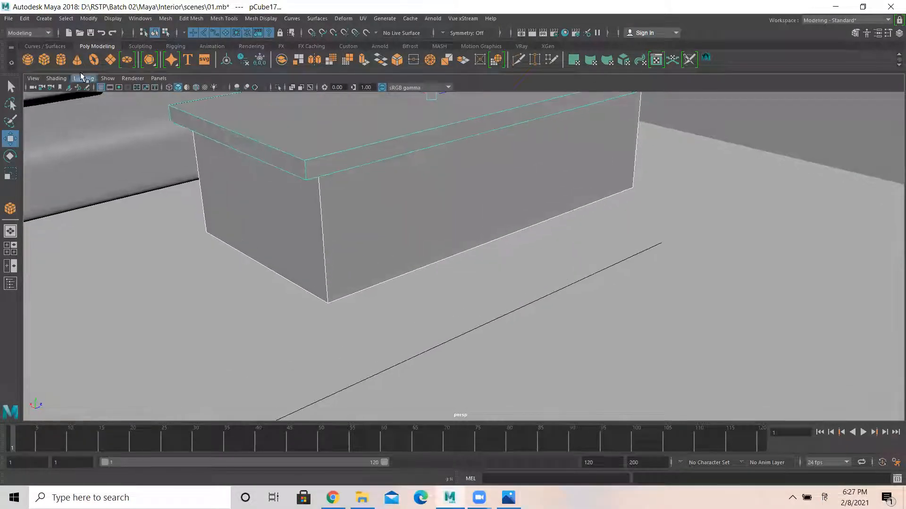
Step: Start a polygon cylinder for a table leg, drawing its circular base near a corner of the body in the top view
left_click(60, 59)
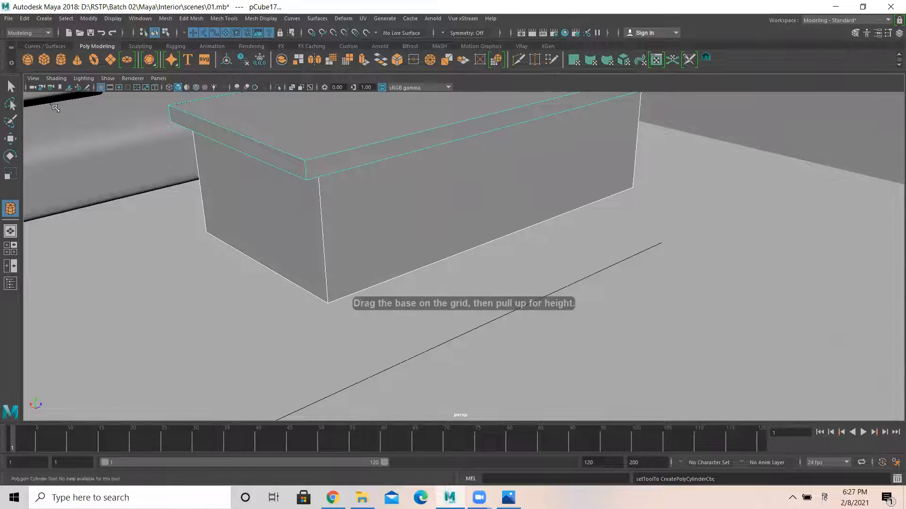
key("space")
key("space")
scroll(408, 228, "up", 8)
middle_click_drag(316, 234, 336, 278, "alt")
scroll(394, 247, "up", 4)
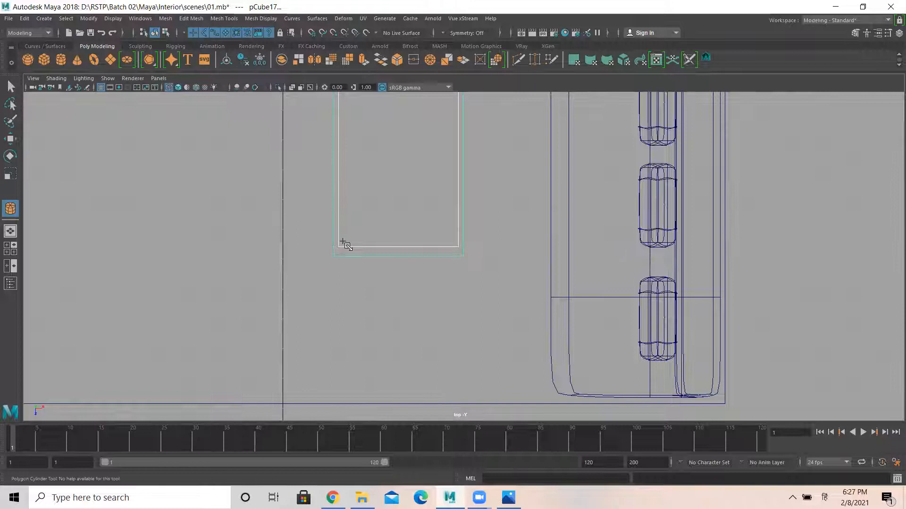
left_click_drag(344, 240, 419, 232)
Step: Pull the leg cylinder's height up from the floor to the underside of the table body
key("space")
key("space")
left_click_drag(572, 228, 620, 238, "alt")
right_click_drag(620, 239, 768, 261, "alt")
middle_click_drag(401, 150, 558, 400, "alt")
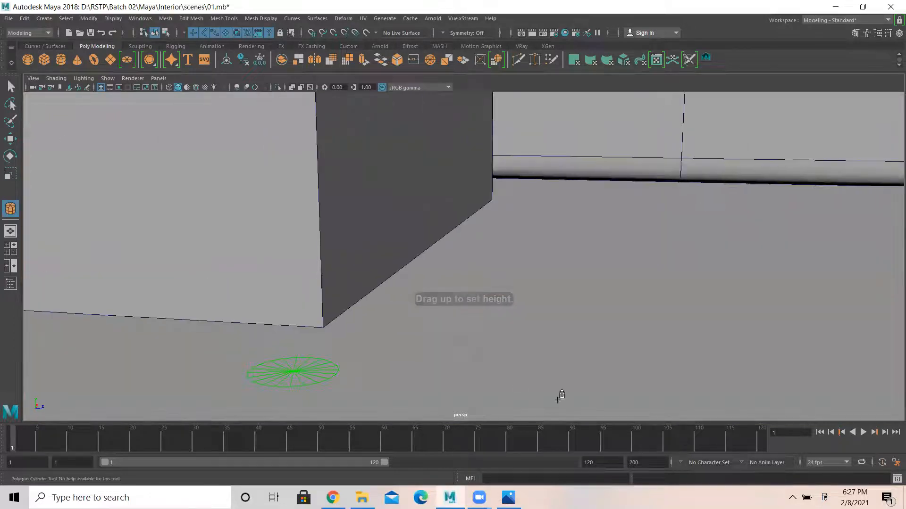
left_click_drag(290, 371, 276, 306)
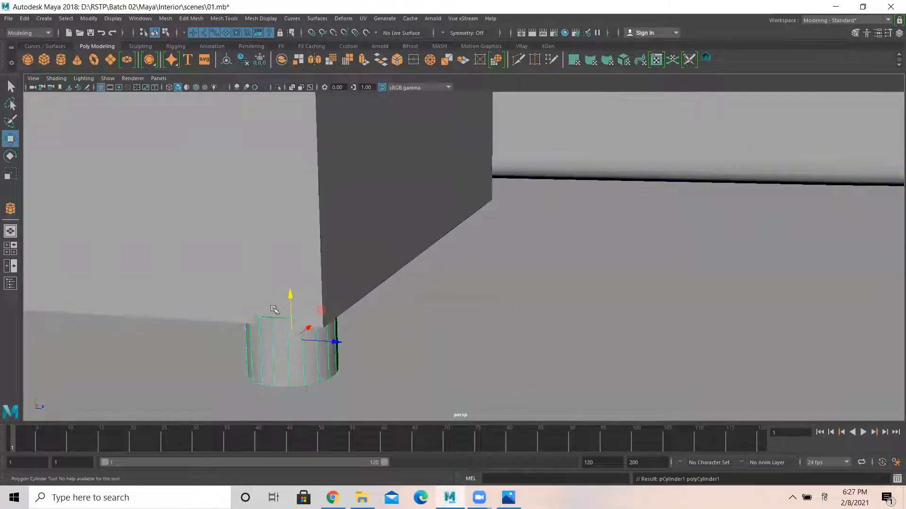
Step: Scale the leg cylinder to about 0.72 in width and depth and about 1.08 in height
left_click_drag(343, 383, 325, 389, "alt")
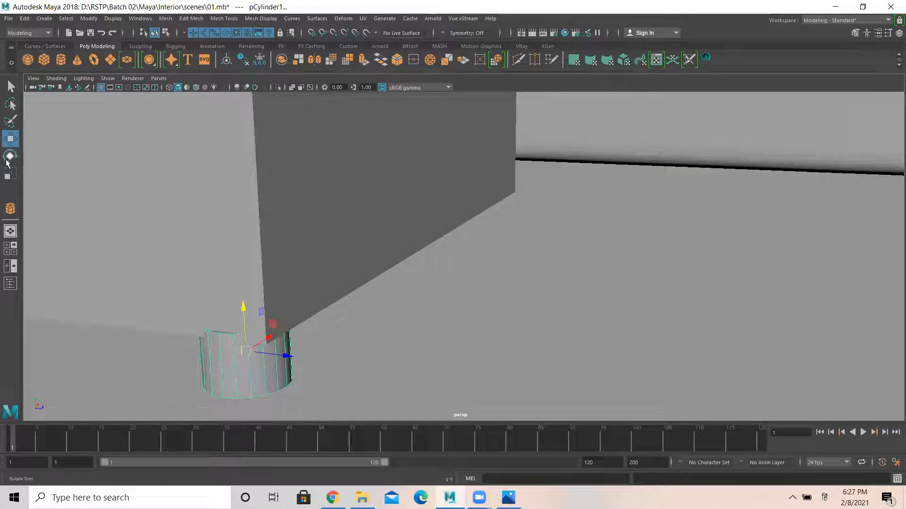
left_click(10, 173)
left_click_drag(247, 347, 242, 297)
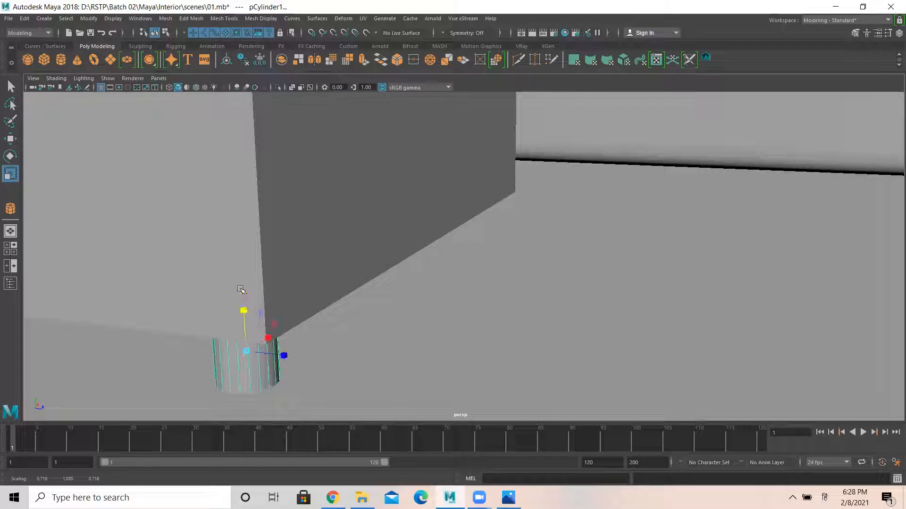
Step: Duplicate the leg cylinder in the top view and move the copy along X to the other corner of the same short side
key("space")
key("space")
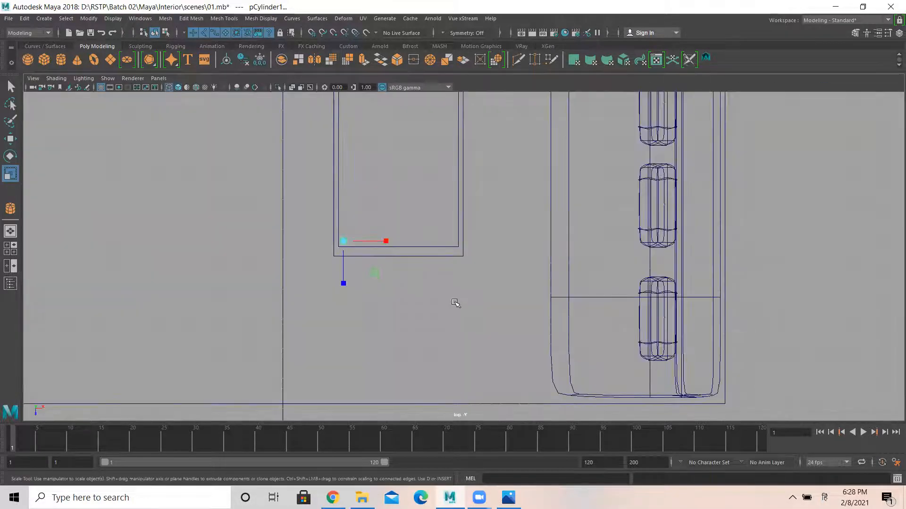
left_click(12, 140)
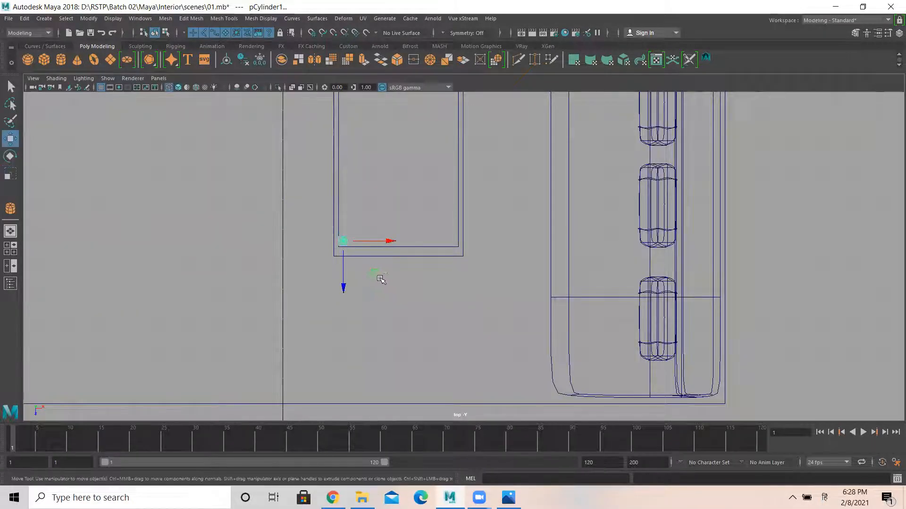
left_click_drag(389, 242, 497, 248)
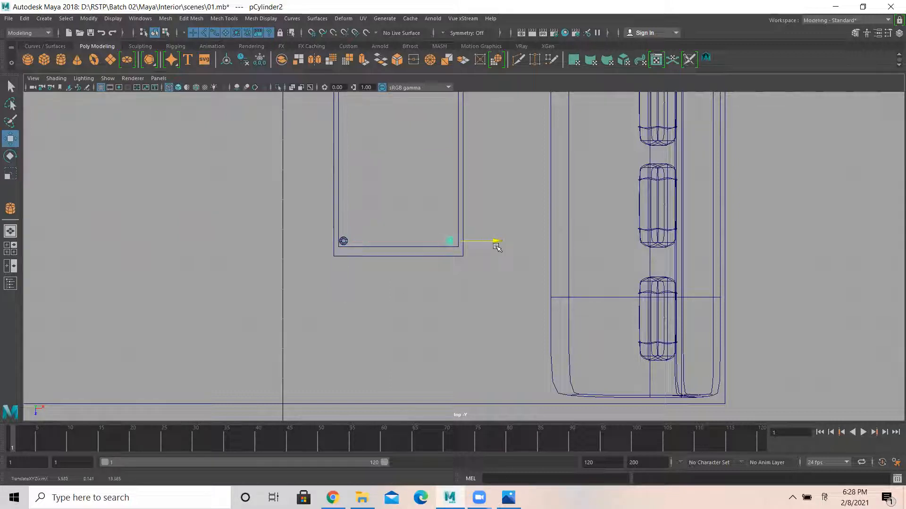
Step: Select both legs, duplicate them and move the copies along Z to the two corners at the table's opposite end
left_click(342, 240)
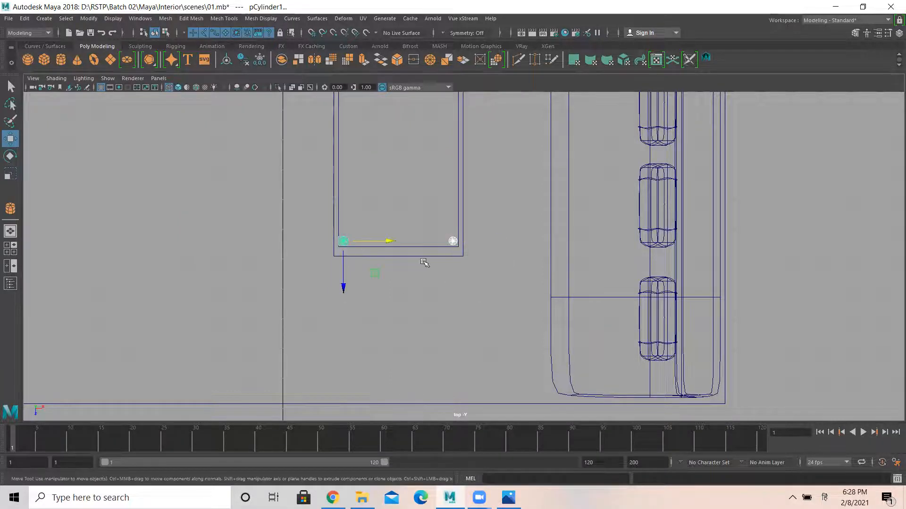
middle_click_drag(445, 218, 438, 330, "alt")
left_click_drag(337, 392, 315, 169)
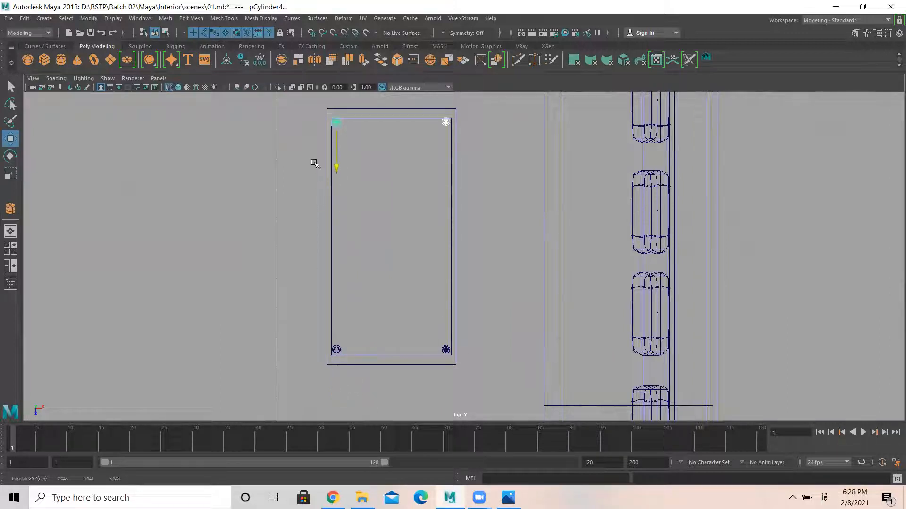
left_click(582, 228)
Step: Examine the four table legs and the whole room in the perspective view, and compare them with the home-decor.jpg reference
key("space")
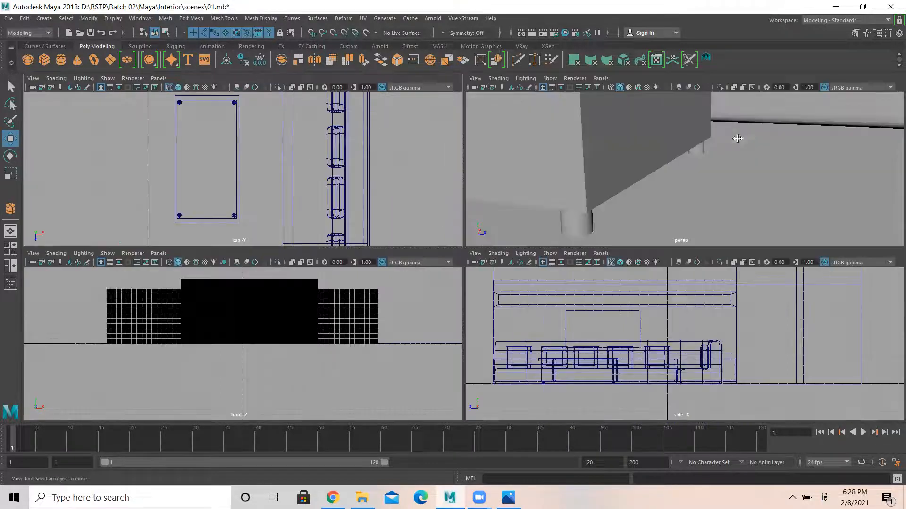
key("space")
left_click(649, 251)
right_click_drag(363, 267, 297, 279, "alt")
left_click_drag(581, 232, 558, 259, "alt")
right_click_drag(558, 259, 421, 299, "alt")
left_click_drag(271, 290, 178, 257, "alt")
scroll(307, 307, "up", 5)
middle_click_drag(312, 314, 269, 340, "alt")
left_click_drag(269, 340, 599, 340, "alt")
middle_click_drag(599, 339, 554, 347, "alt")
left_click_drag(554, 347, 277, 342, "alt")
right_click_drag(277, 342, 59, 302, "alt")
left_click_drag(58, 302, 396, 416, "alt")
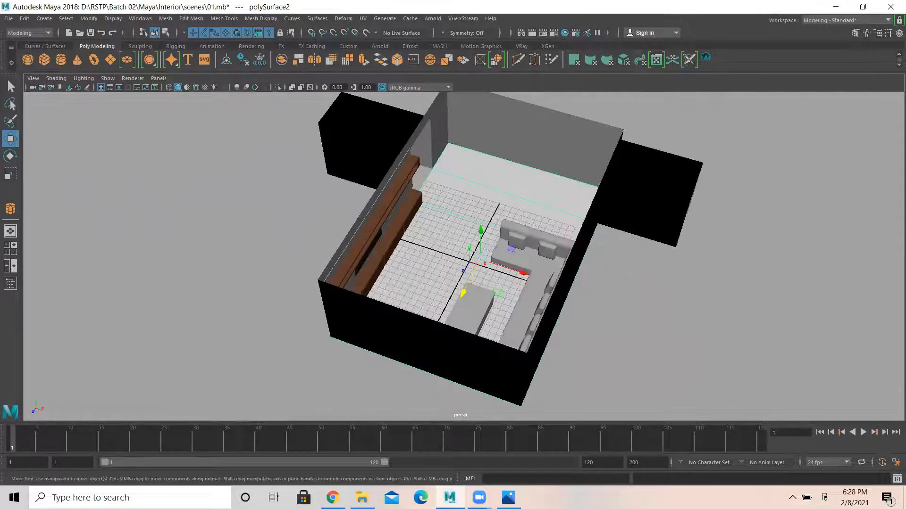
left_click(508, 498)
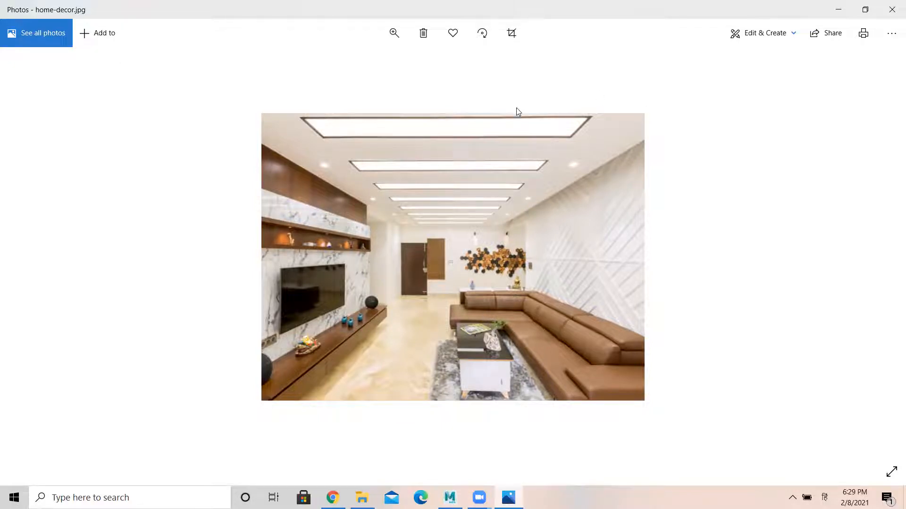
left_click(838, 10)
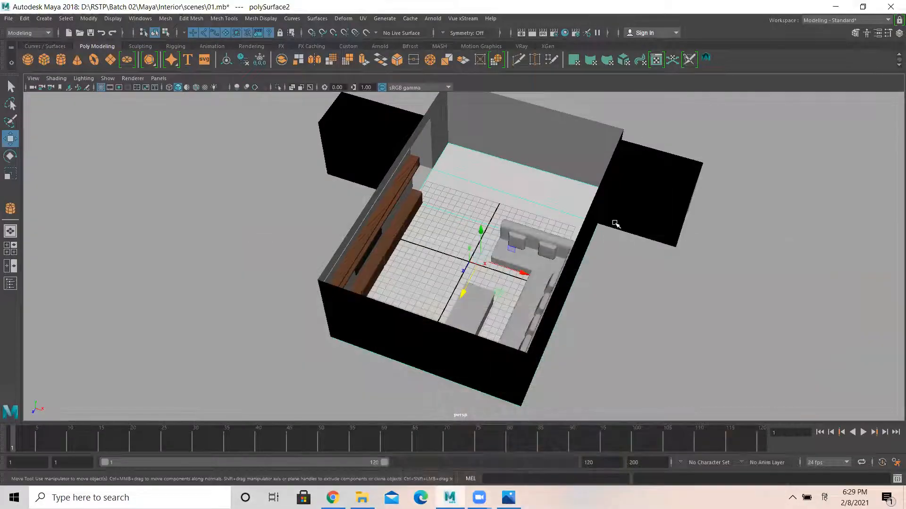
Step: Lower the TV panel slightly on the wall between the wooden shelf and the cabinet
mouse_move(562, 243)
left_mouse_down("alt")
mouse_move(526, 314)
mouse_move(470, 301)
mouse_move(588, 265)
mouse_move(502, 255)
mouse_move(562, 256)
left_mouse_up("alt")
scroll(469, 301, "up", 4)
scroll(470, 301, "down", 4)
right_click_drag(562, 257, 871, 250, "alt")
right_click_drag(295, 174, 344, 174, "alt")
middle_click_drag(344, 174, 368, 326, "alt")
left_click_drag(368, 325, 370, 306, "alt")
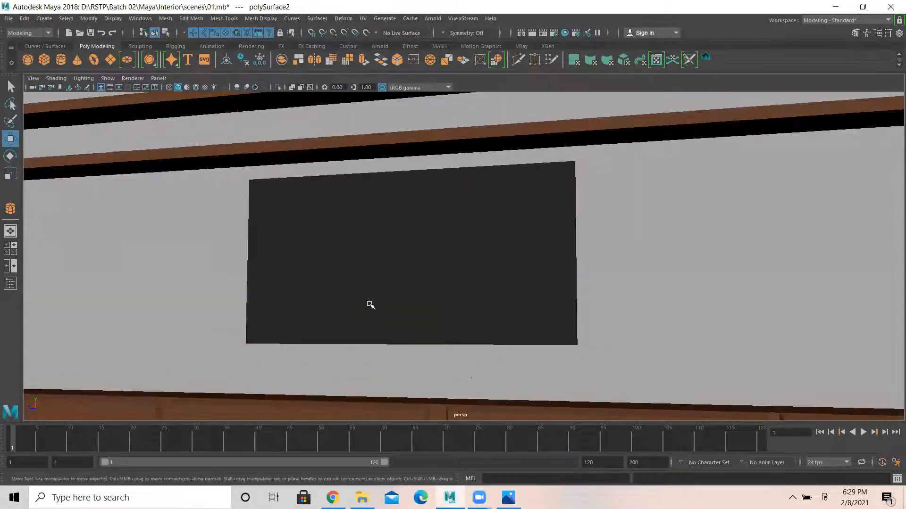
left_click(443, 232)
left_click_drag(405, 210, 403, 219)
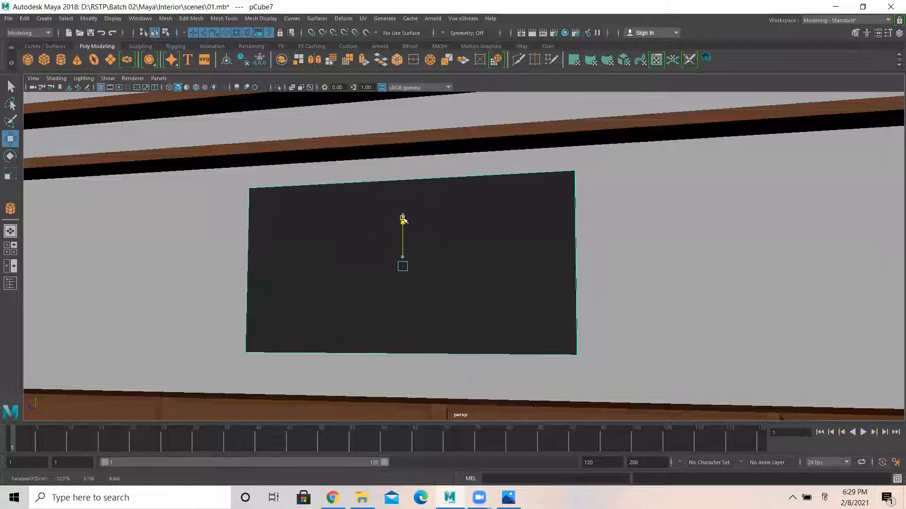
Step: Examine the room layout from outside and compare the furniture with the home-decor.jpg reference
left_click_drag(671, 263, 546, 264, "alt")
left_click_drag(651, 281, 615, 288, "alt")
right_click_drag(653, 304, 586, 273, "alt")
left_click_drag(586, 273, 442, 272, "alt")
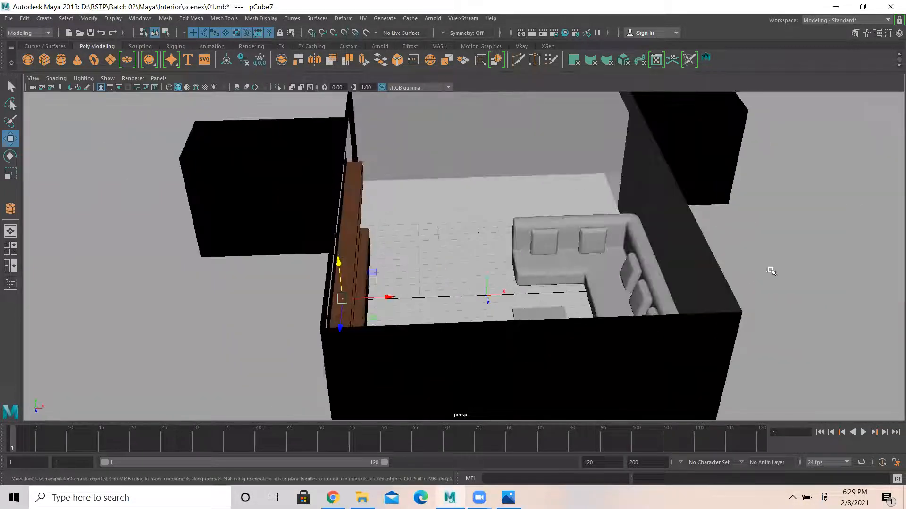
left_click(758, 222)
right_click_drag(758, 222, 591, 223, "alt")
left_click_drag(591, 223, 640, 234, "alt")
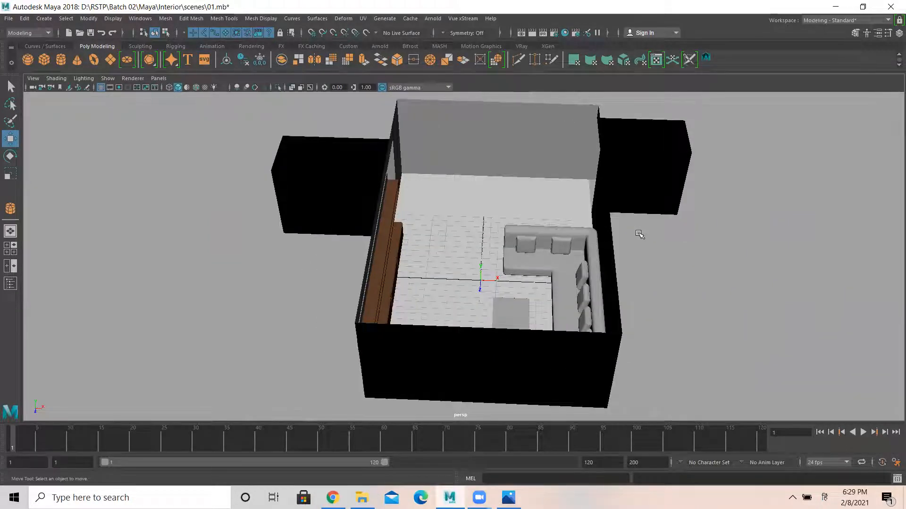
left_click_drag(528, 266, 555, 312, "alt")
left_click(509, 498)
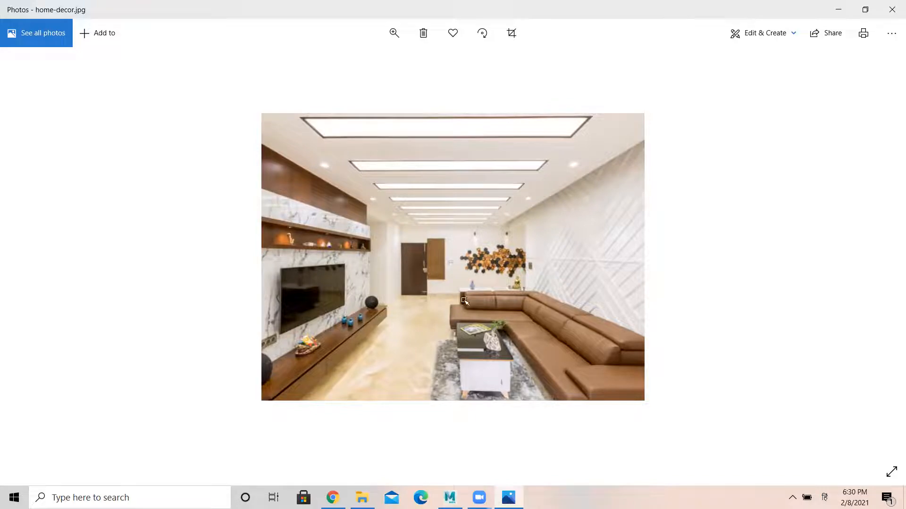
key("alt+Tab")
Step: Turn on the resolution gate in the perspective view and frame the TV wall with its shelf and cabinet
left_click_drag(354, 284, 534, 272, "alt")
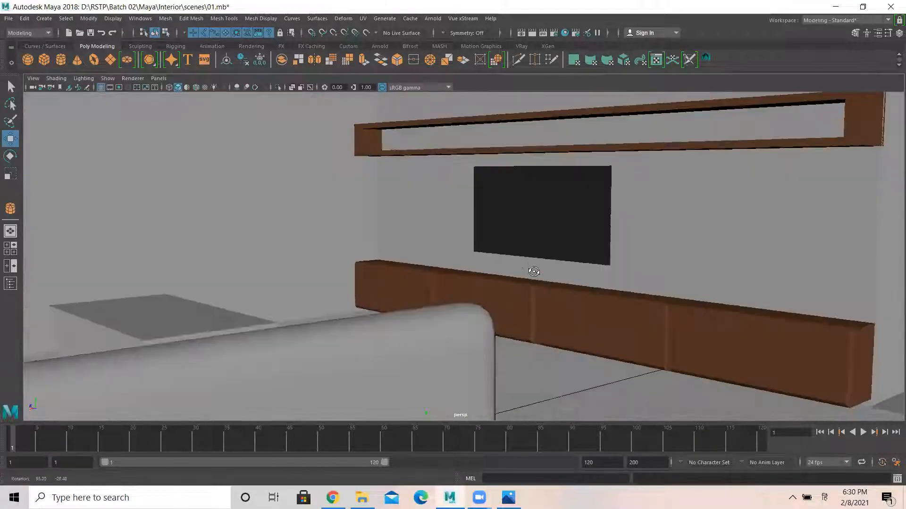
left_click(113, 89)
right_click_drag(441, 218, 484, 240, "alt")
left_click_drag(484, 239, 464, 240, "alt")
middle_click_drag(532, 245, 491, 181, "alt")
left_click_drag(469, 198, 492, 221, "alt")
Step: Select the perspective camera and set its focal length to 25 in its attributes
left_click(32, 79)
left_click(43, 95)
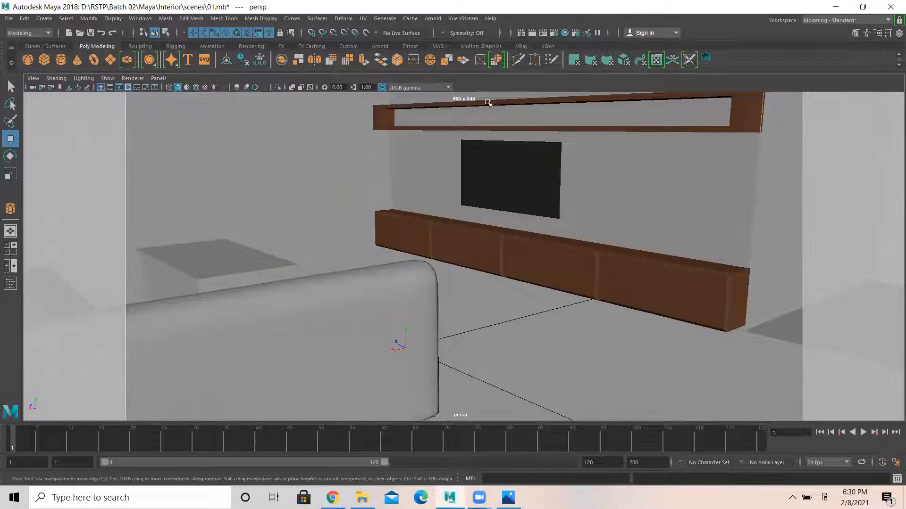
left_click(876, 34)
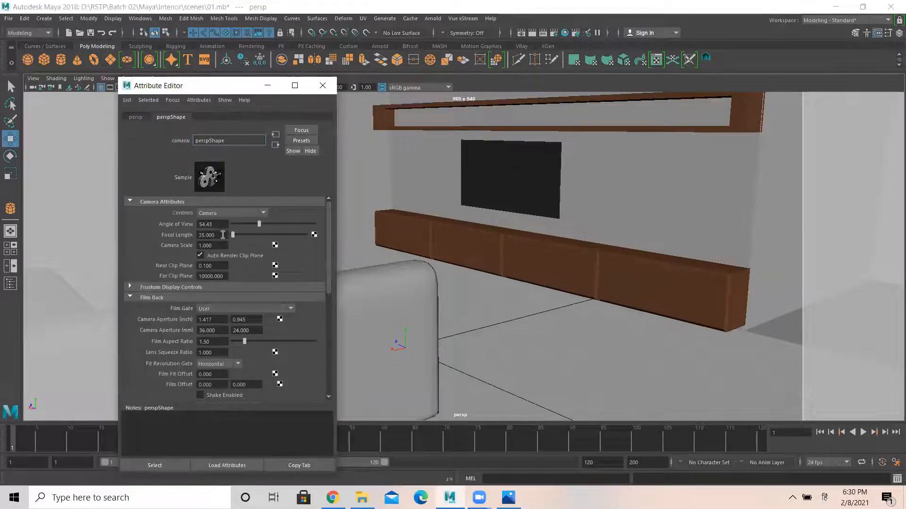
left_click(198, 234)
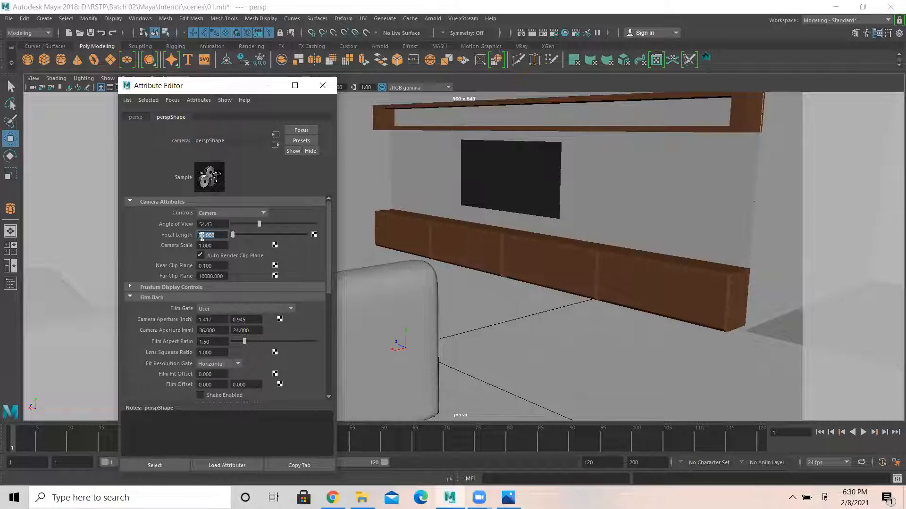
type("25")
key("Return")
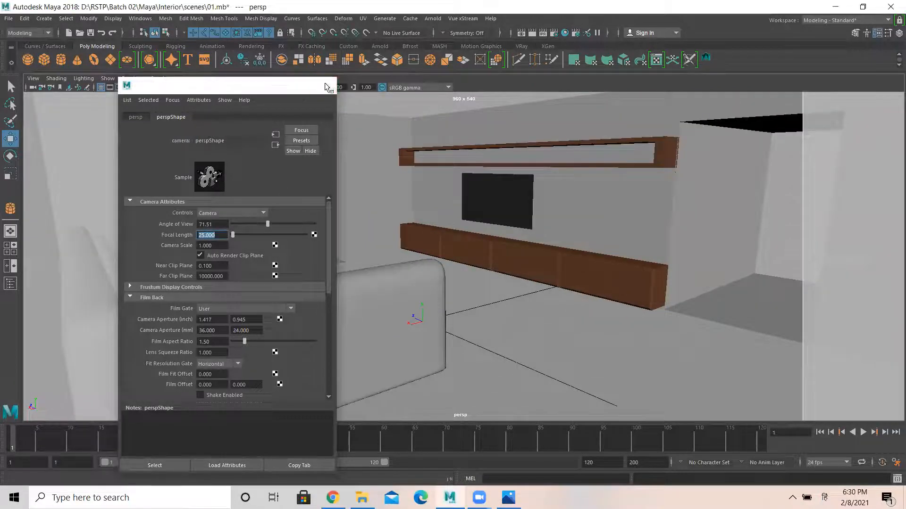
left_click(325, 84)
Step: Examine the TV wall, coffee table and overall room through the wider perspective camera
left_click_drag(514, 265, 566, 257, "alt")
scroll(587, 282, "up", 2)
middle_click_drag(566, 258, 635, 211, "alt")
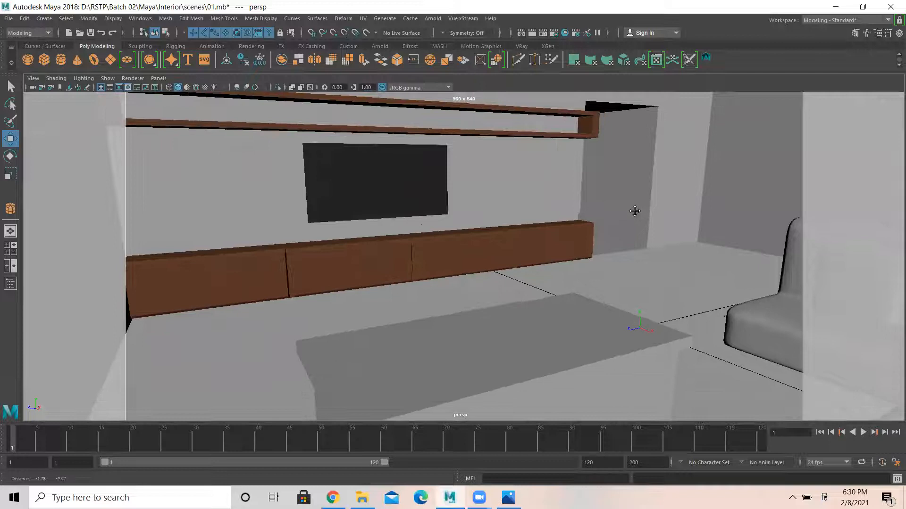
scroll(598, 245, "up", 5)
left_click_drag(635, 235, 607, 244, "alt")
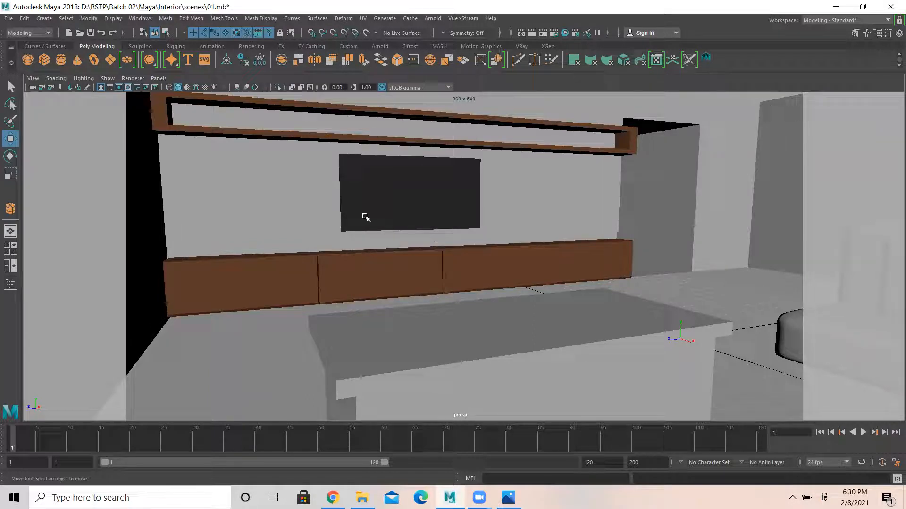
scroll(448, 274, "down", 5)
left_click_drag(436, 271, 459, 300, "alt")
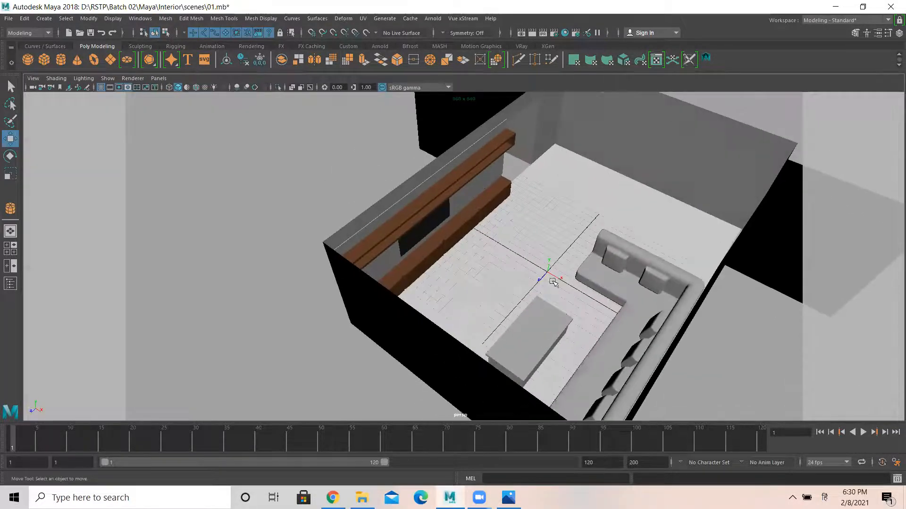
scroll(553, 282, "down", 3)
left_click_drag(553, 282, 348, 295, "alt")
Step: Save the scene 01.mb and close the home-decor.jpg reference image
key("ctrl+s")
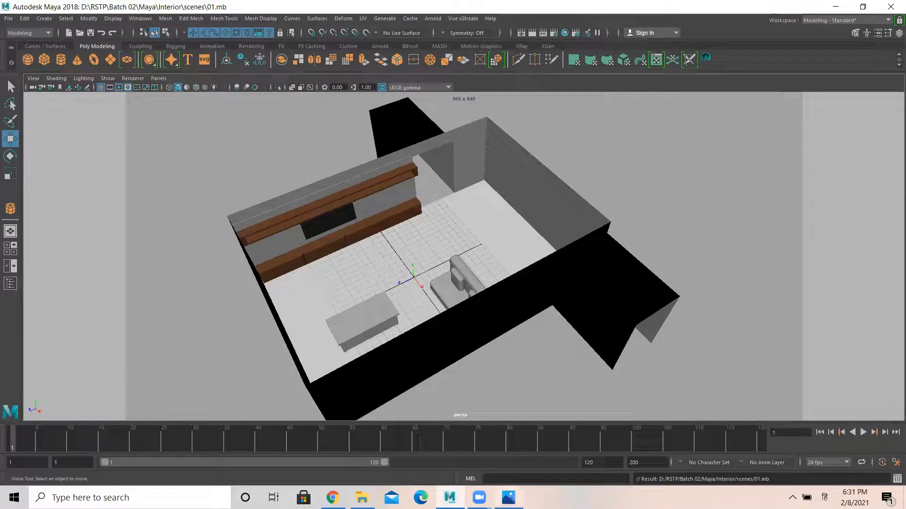
left_click(508, 498)
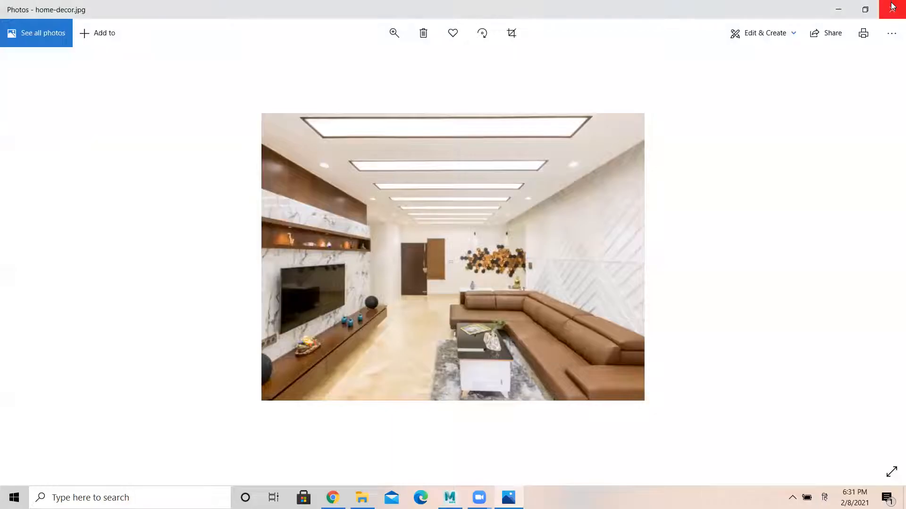
left_click(893, 5)
left_click(663, 223)
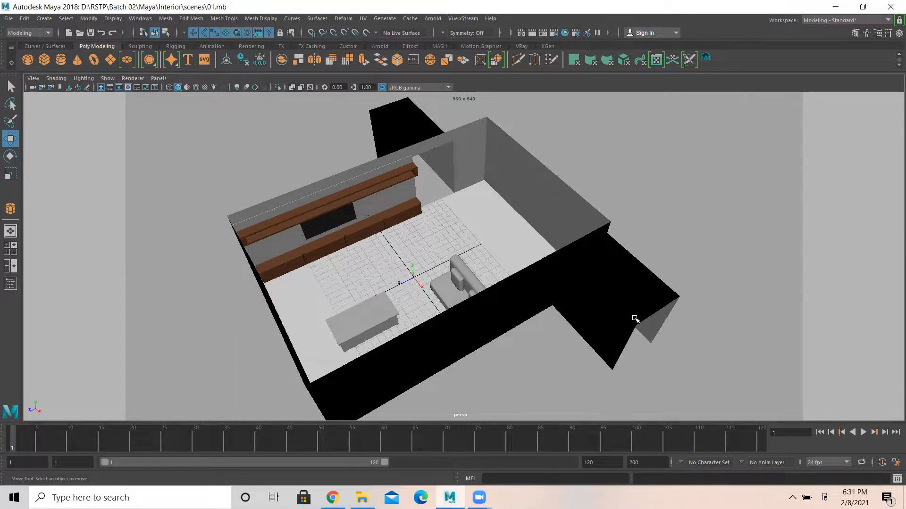